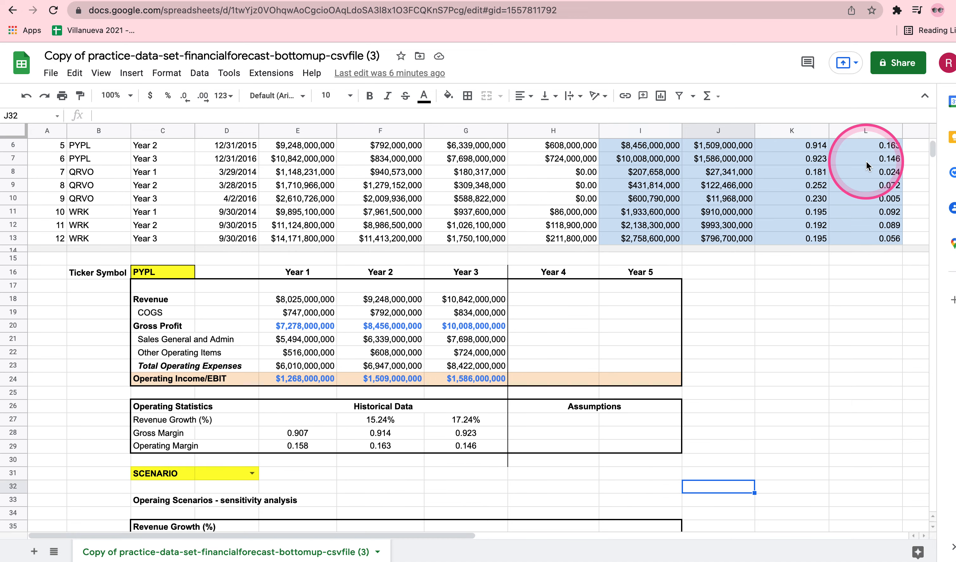
Examine the empty Year 4 and Year 5 forecast and assumption cells, H17:I29, beside the historical data
scroll(602, 364, down, 2)
scroll(601, 365, down, 3)
scroll(601, 361, up, 5)
scroll(600, 359, up, 2)
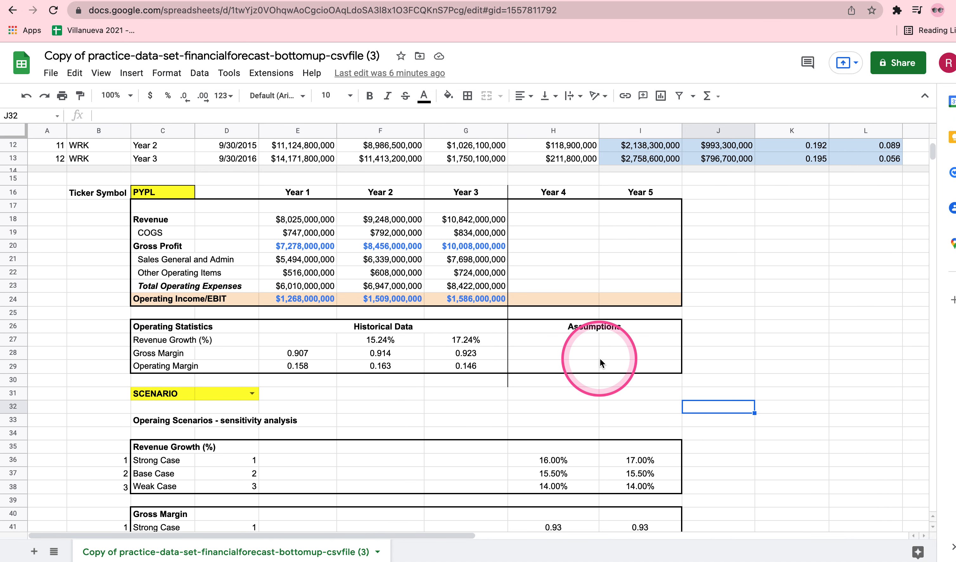
scroll(299, 278, up, 2)
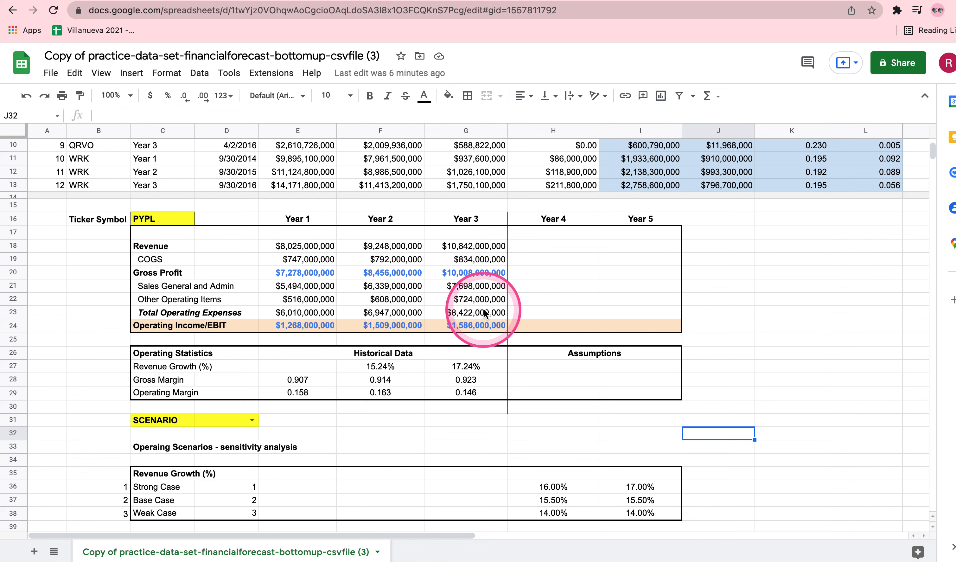
drag(525, 232, 652, 396)
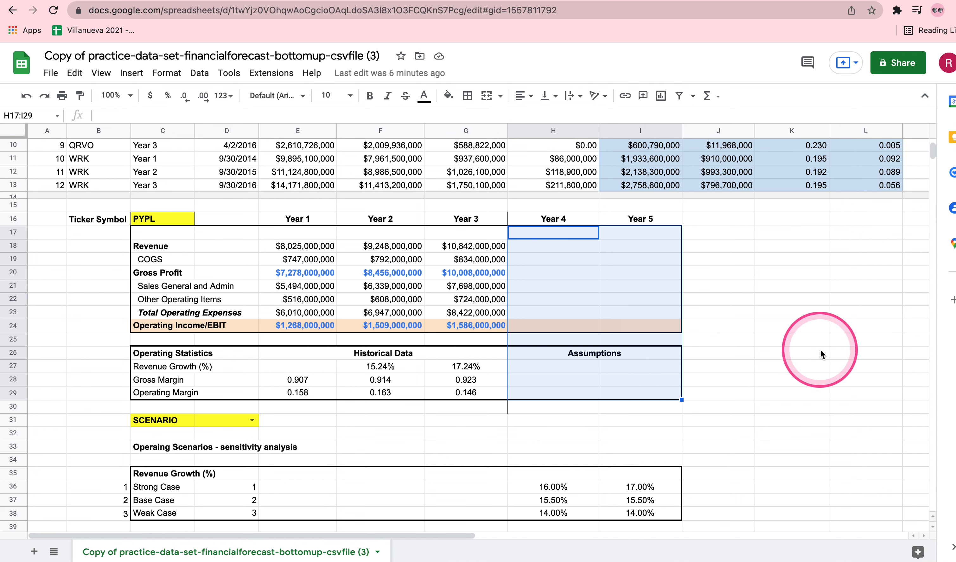
scroll(797, 348, down, 1)
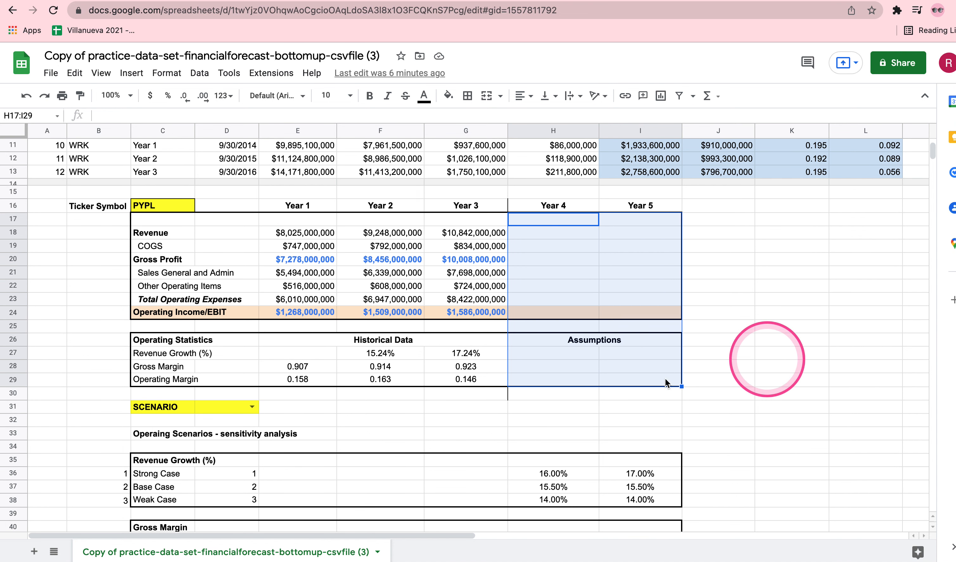
Set the scenario selector in D31 to Strong Case
click(239, 411)
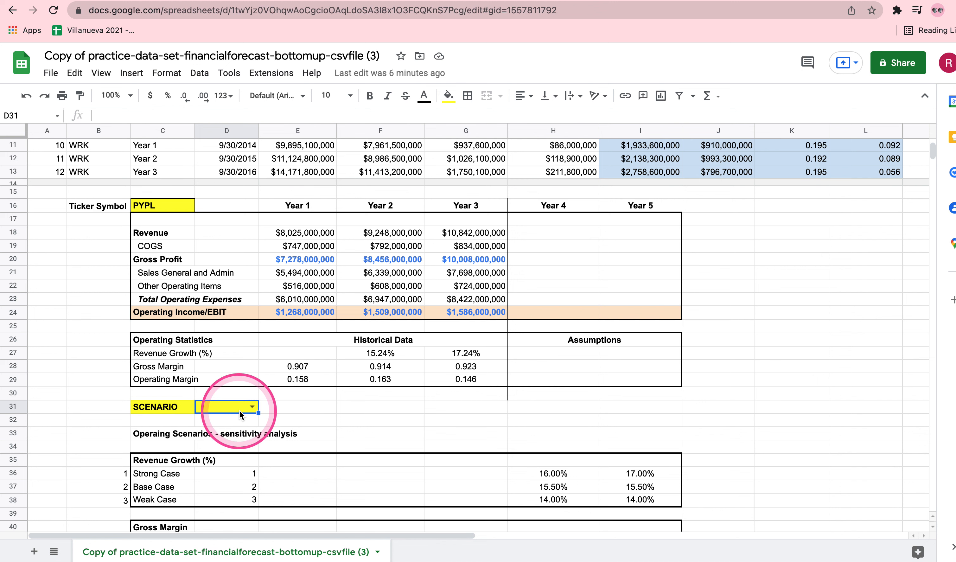
click(251, 407)
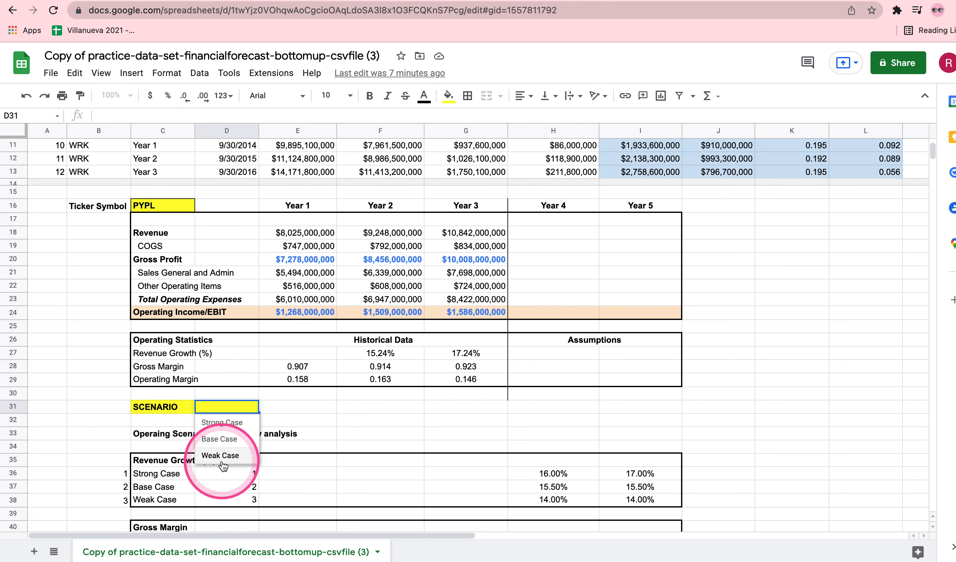
click(350, 409)
click(232, 412)
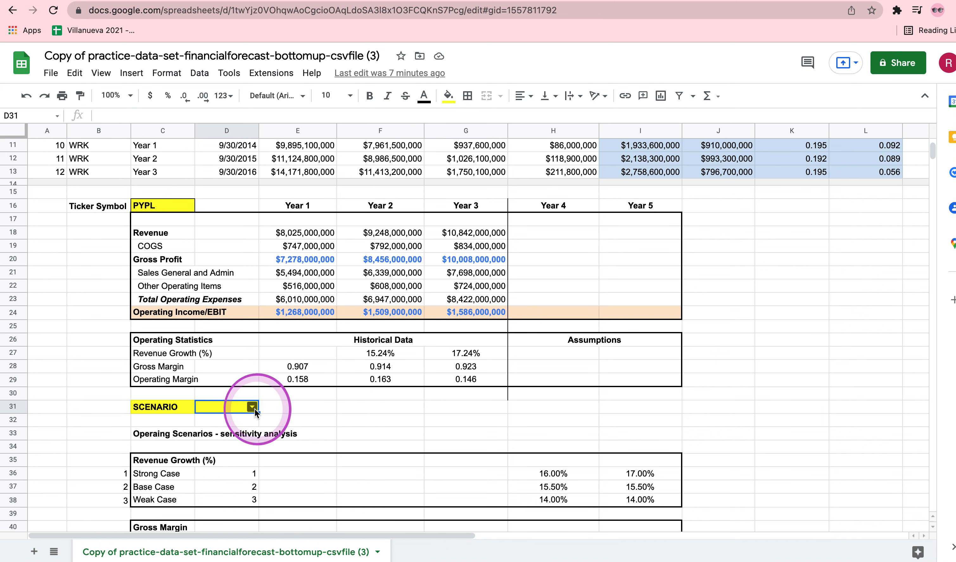
click(255, 409)
click(221, 423)
click(402, 433)
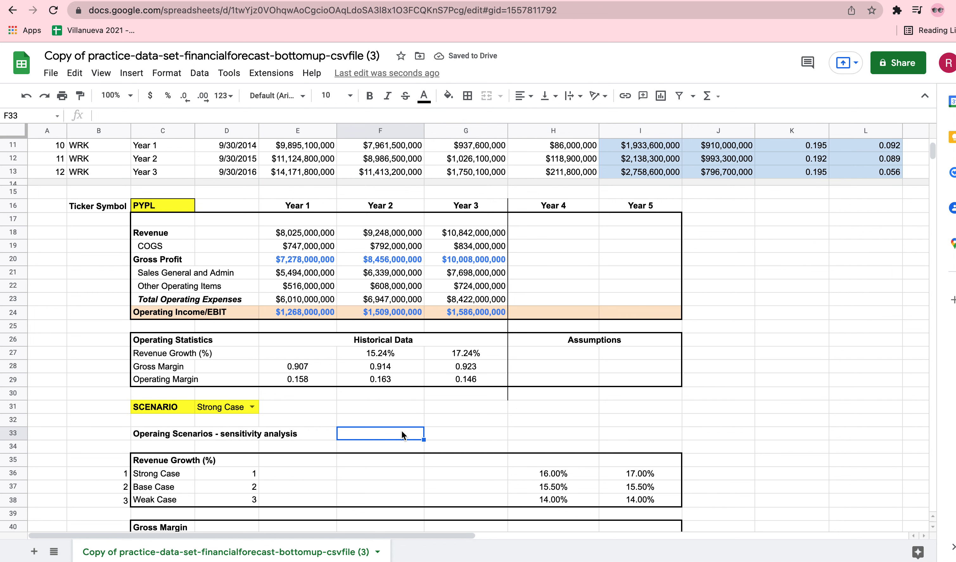
click(402, 431)
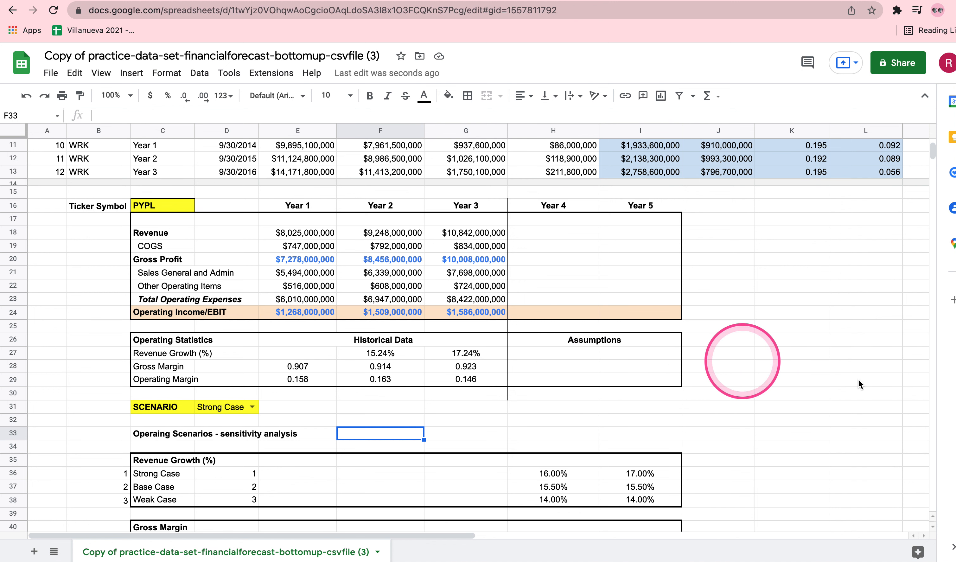
Compare the empty Year 4 revenue growth assumption in H27 with the Strong Case growth rate in H36
click(824, 375)
scroll(823, 375, down, 1)
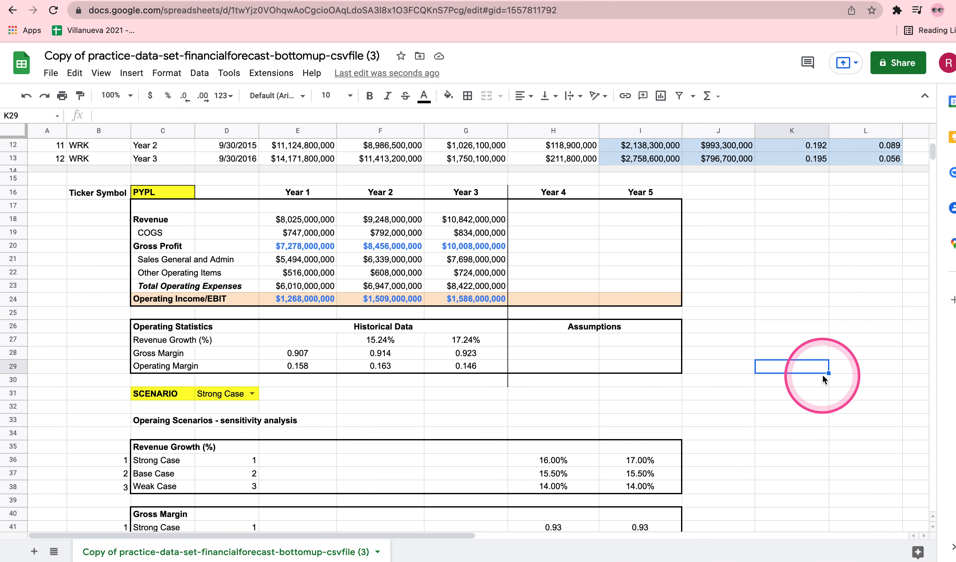
click(561, 343)
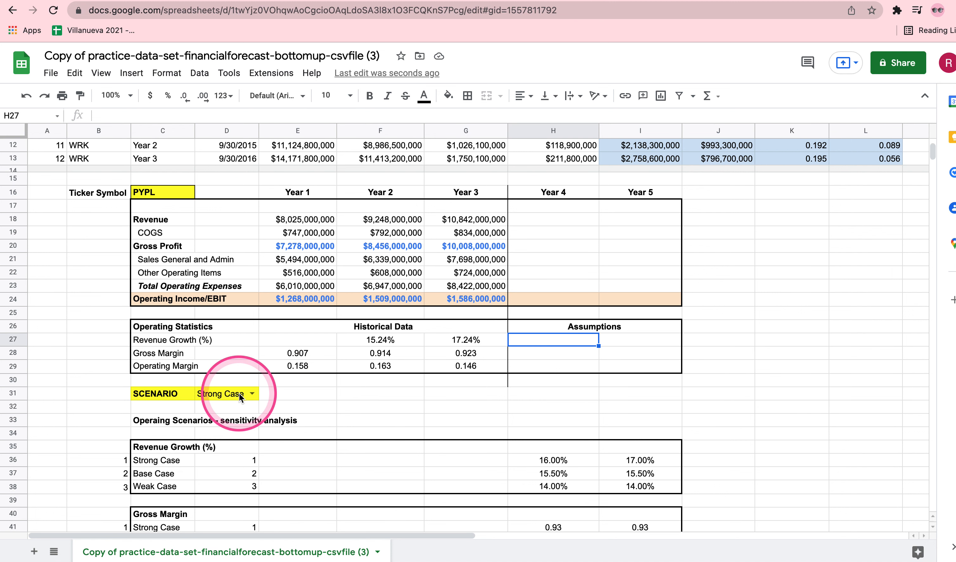
click(536, 341)
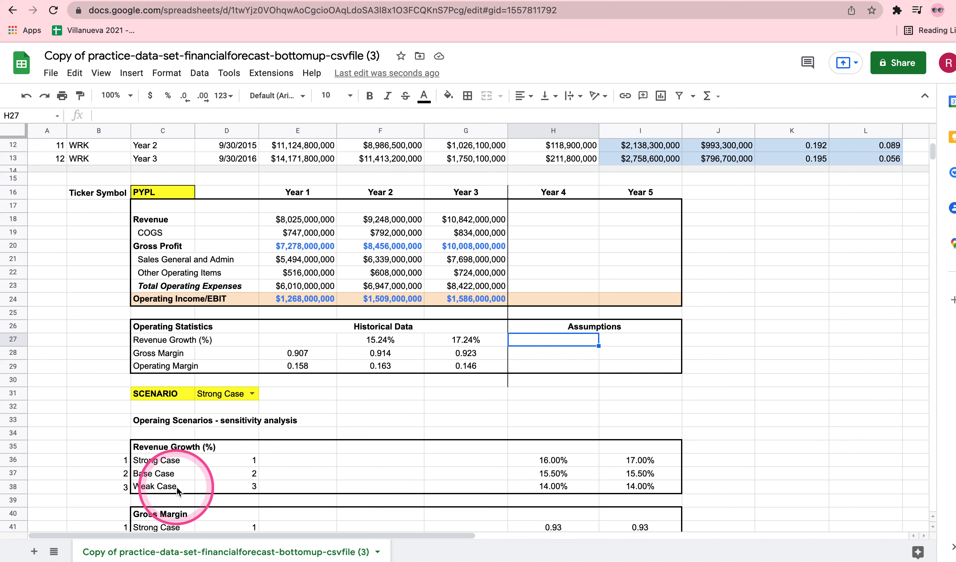
click(146, 343)
click(566, 341)
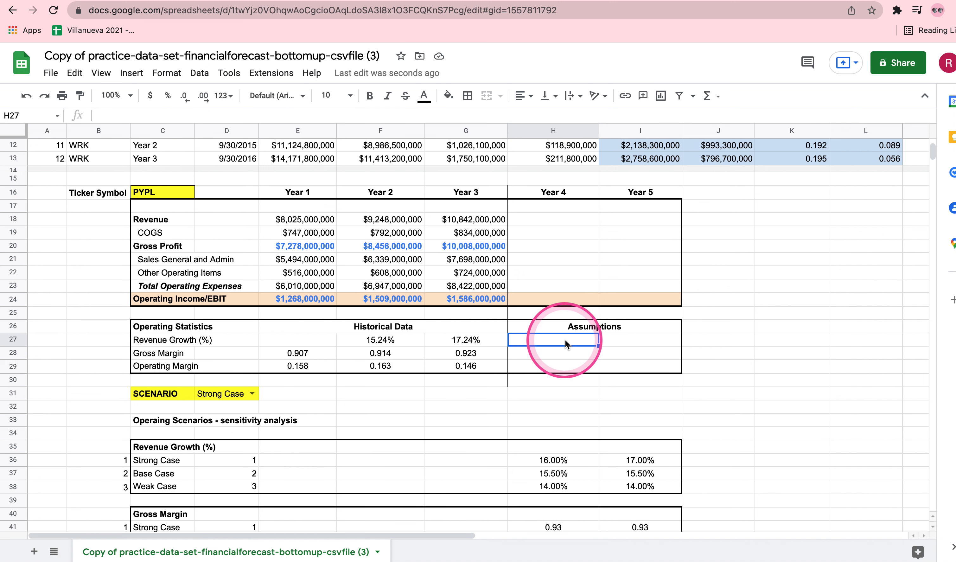
click(548, 463)
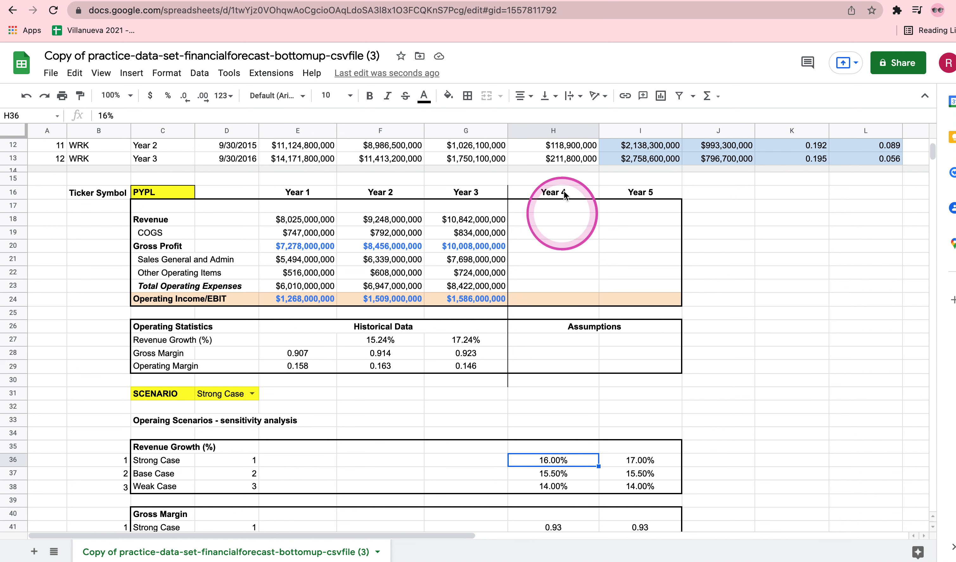
click(553, 343)
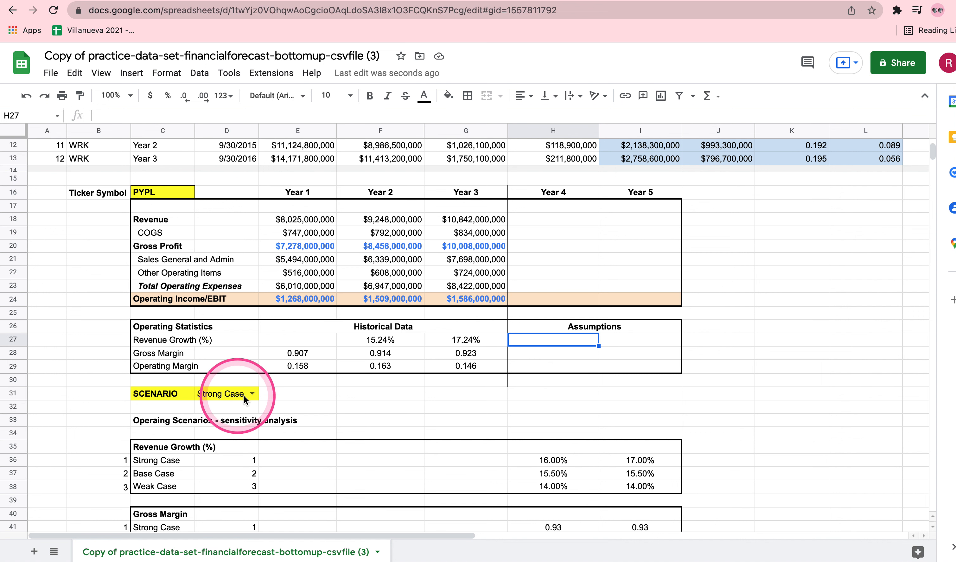
Switch the scenario in D31 to Base Case and compare H27 with the Base Case growth rate in H37
click(252, 394)
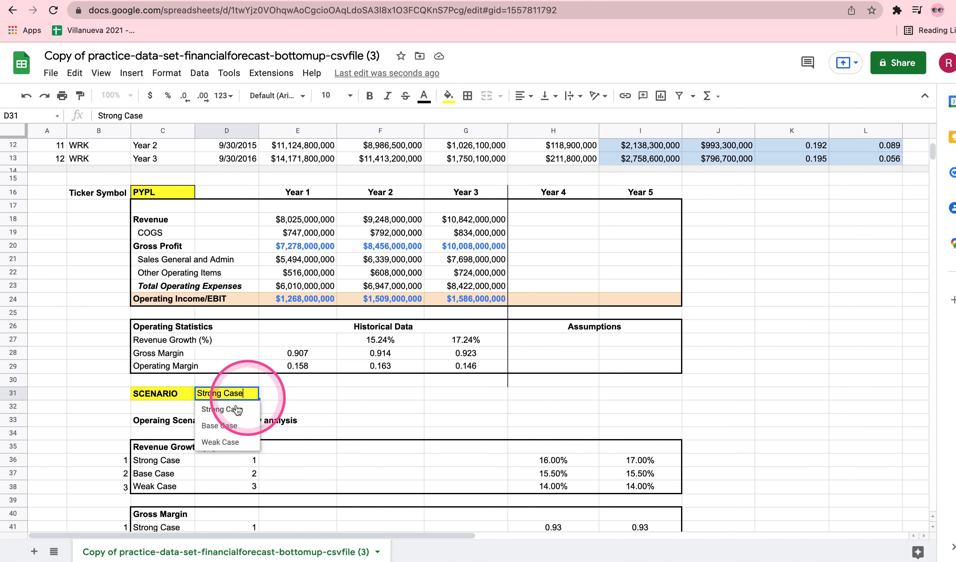
click(219, 426)
scroll(400, 426, down, 1)
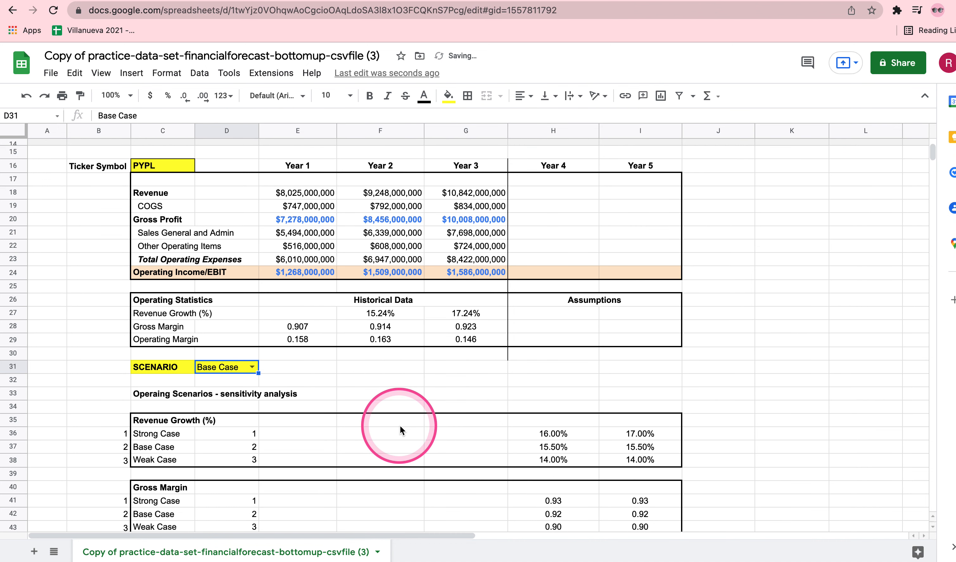
click(537, 315)
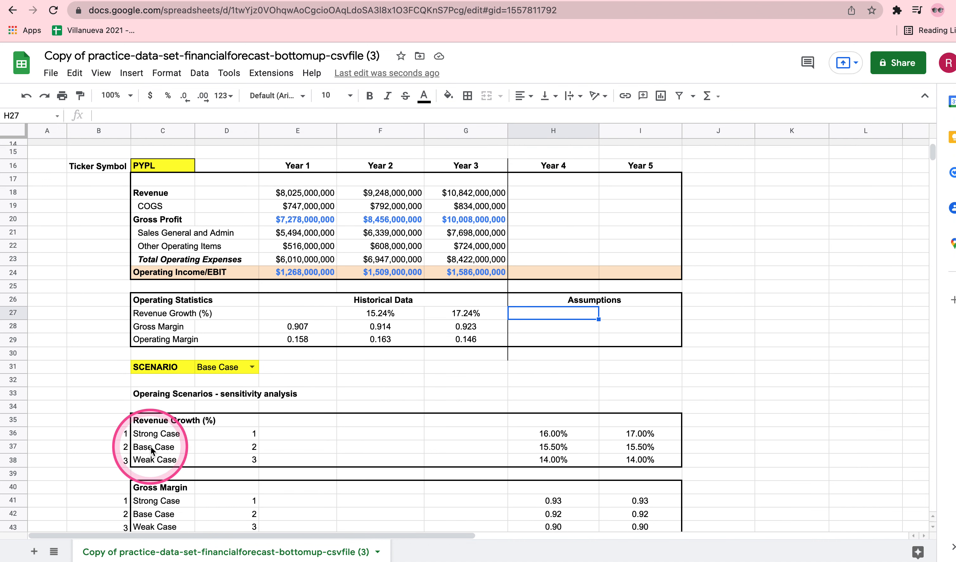
click(547, 448)
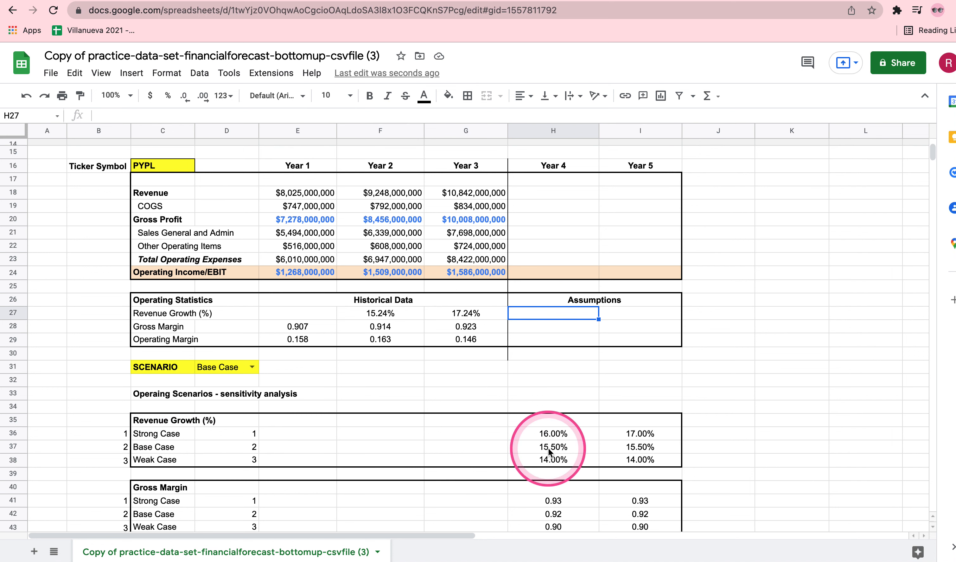
click(556, 312)
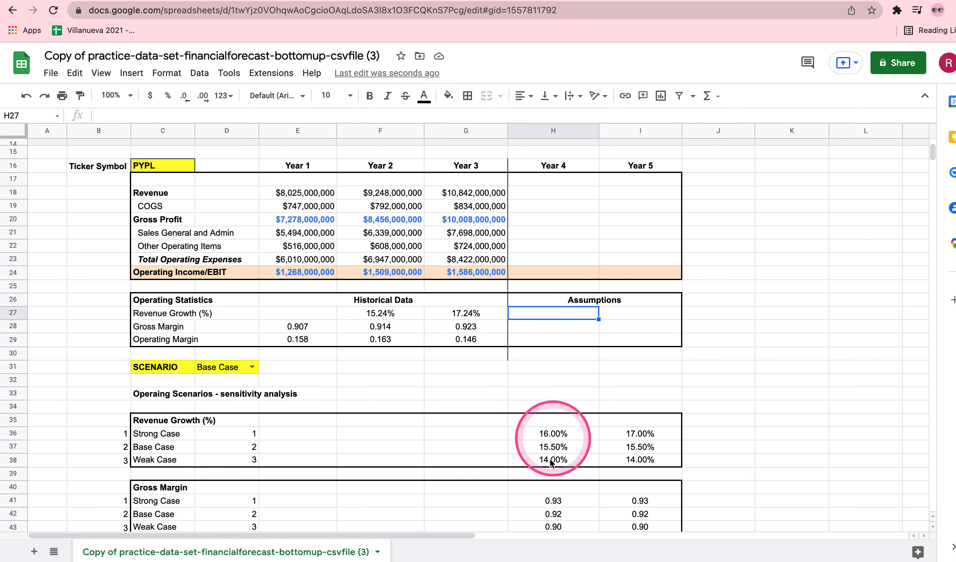
Return the scenario selector in D31 to Strong Case
scroll(572, 431, down, 1)
scroll(572, 430, down, 1)
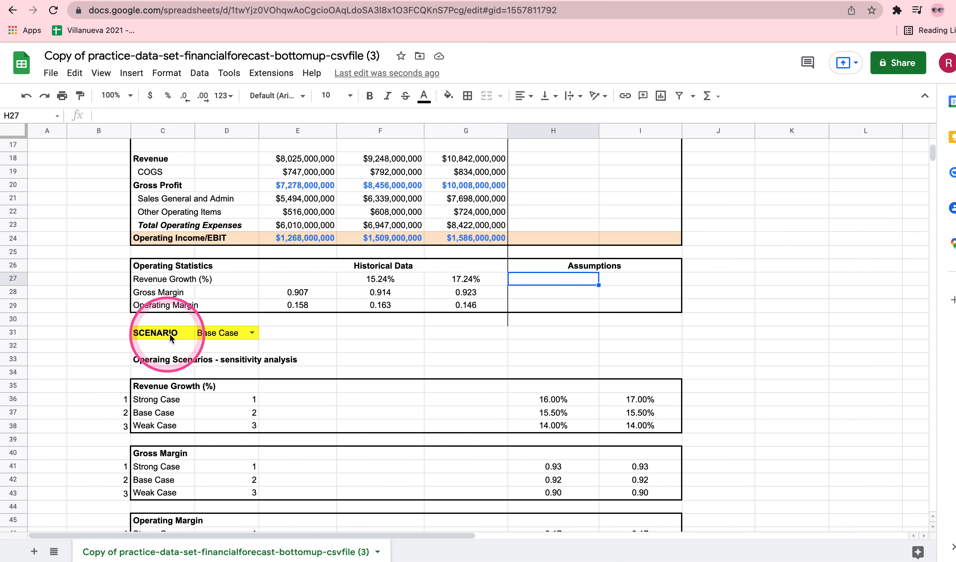
click(253, 333)
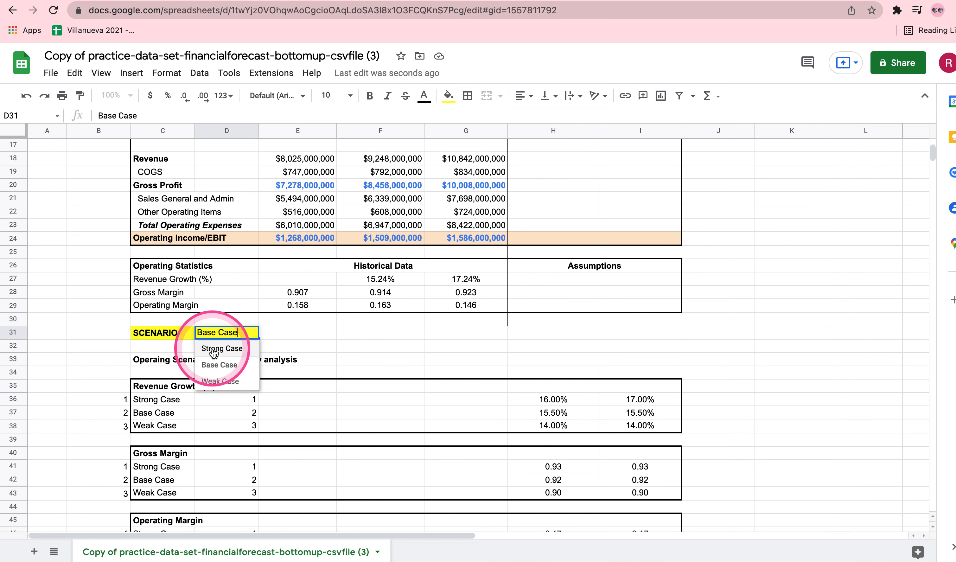
click(219, 348)
click(566, 345)
Begin the Year 4 revenue growth formula in H27 with =OFFSET($H$35, using an absolute reference as the starting cell
scroll(566, 343, up, 2)
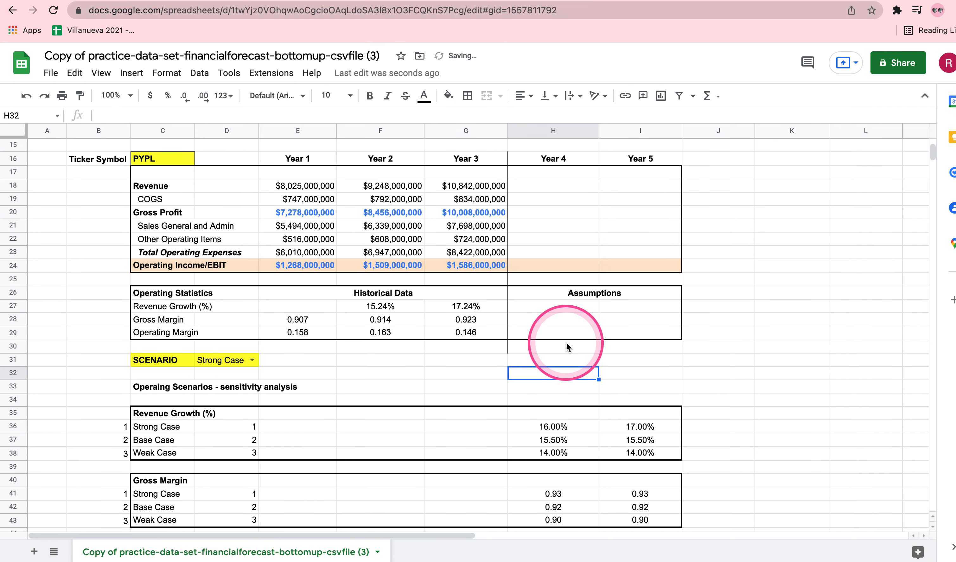
double_click(561, 305)
text(=)
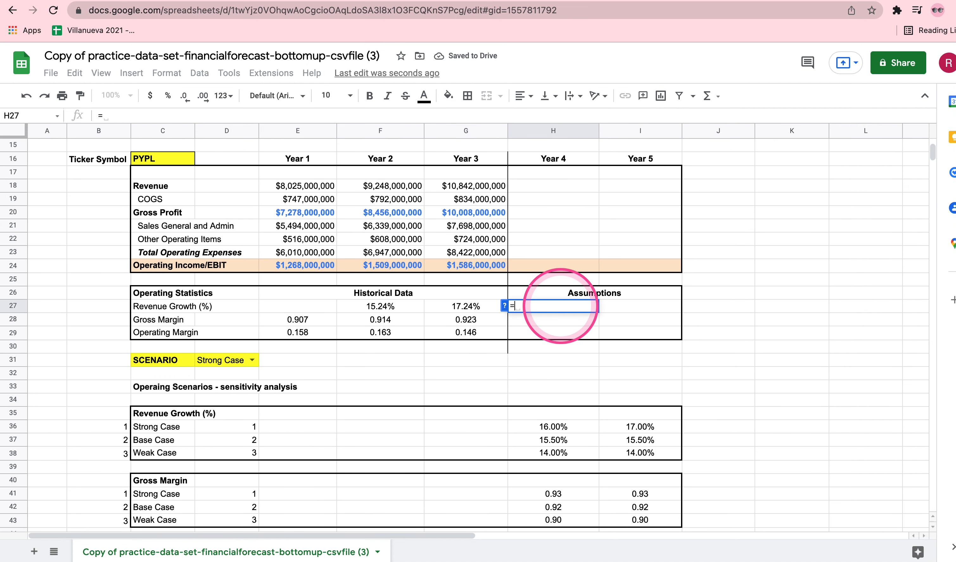
text(OFFSET)
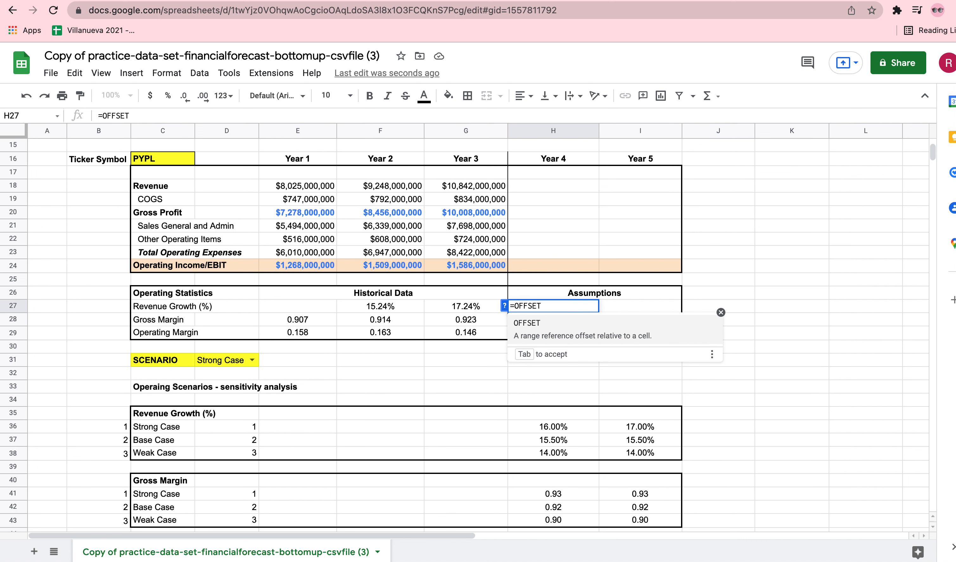
text(()
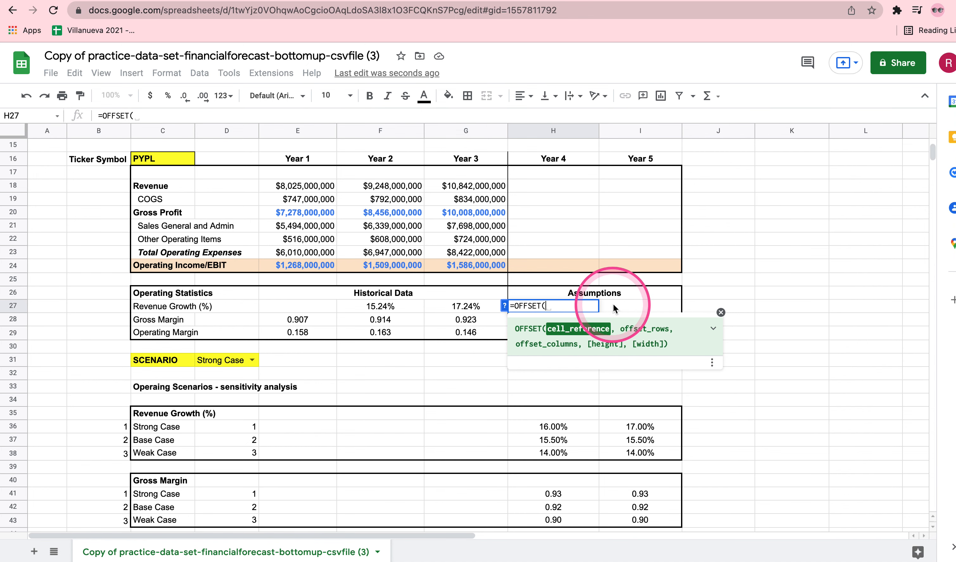
scroll(537, 376, down, 2)
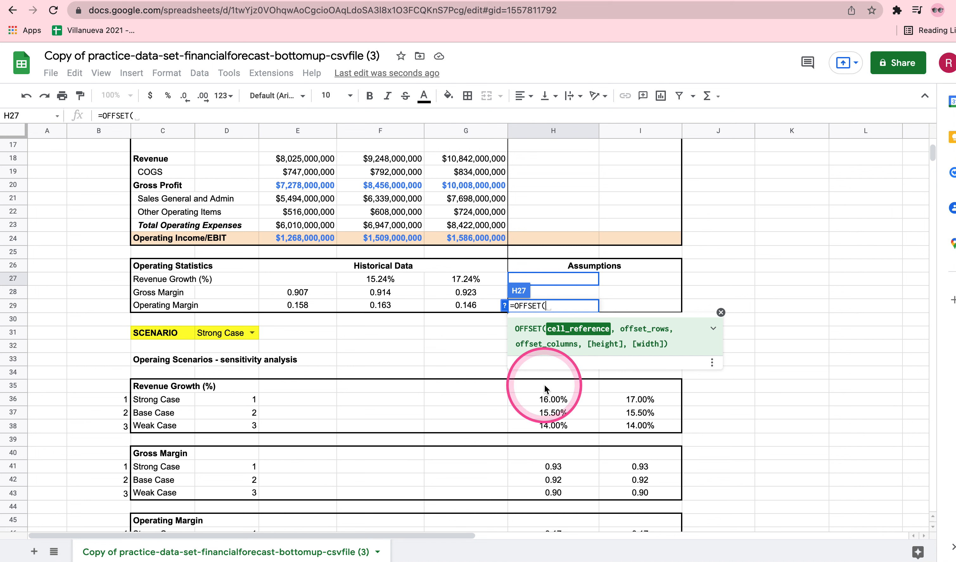
click(544, 388)
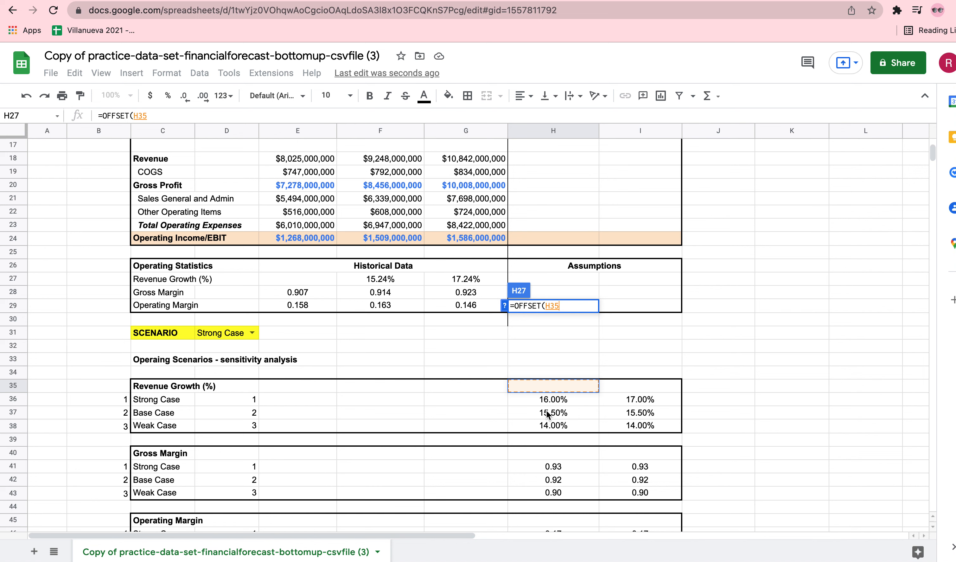
click(545, 306)
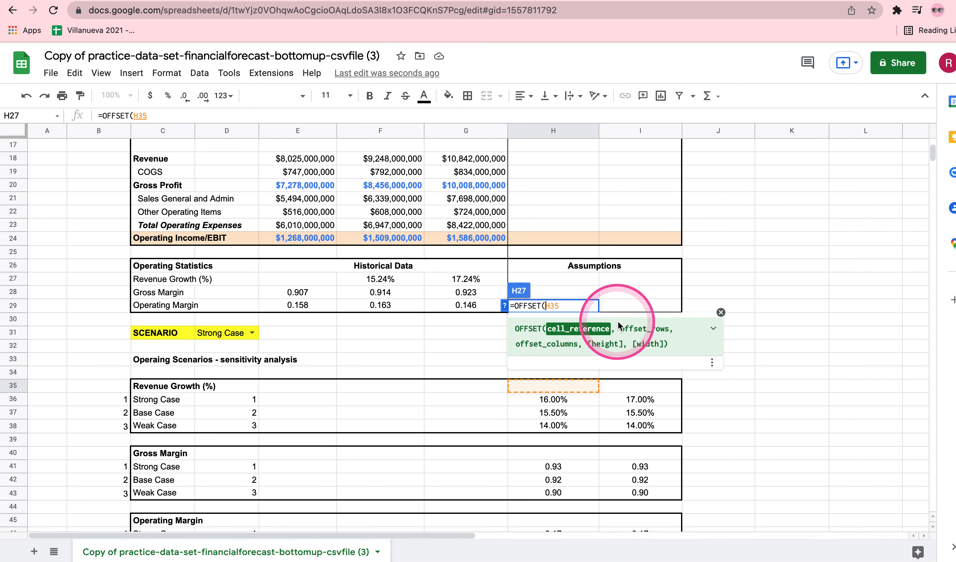
text($)
key(Right)
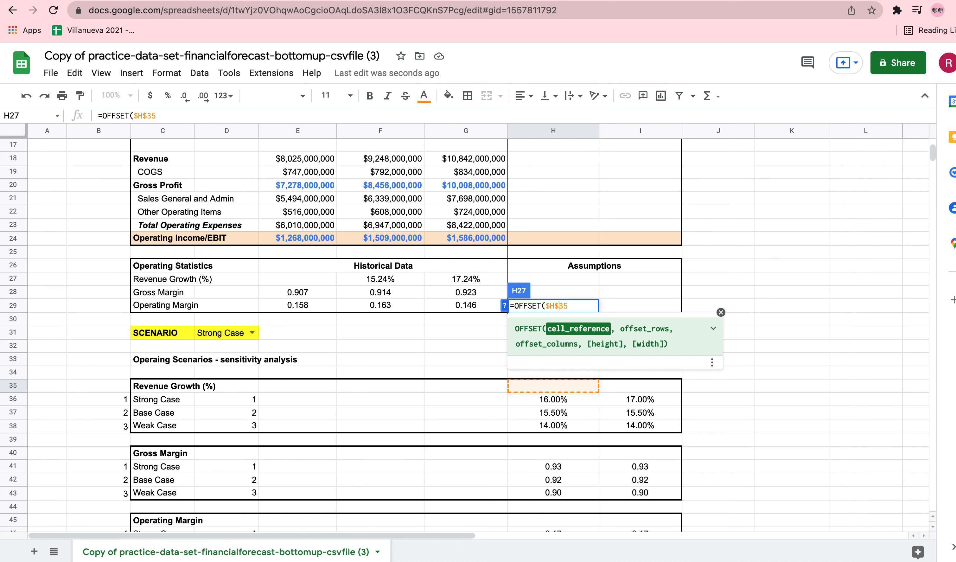
click(573, 305)
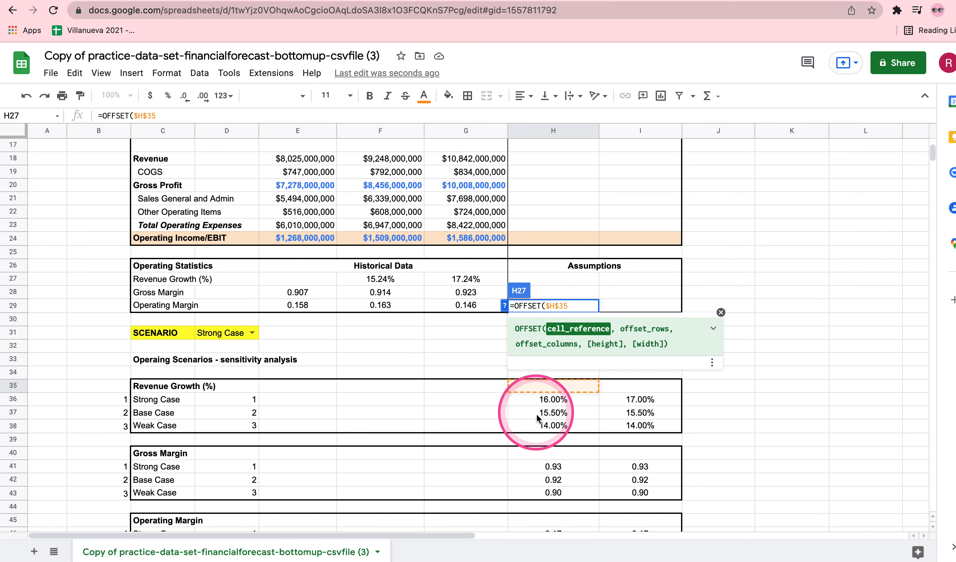
Add a MATCH function as the row offset in the H27 formula, with the scenario cell $D$31 as its absolute search key
click(576, 305)
text(, MATCH)
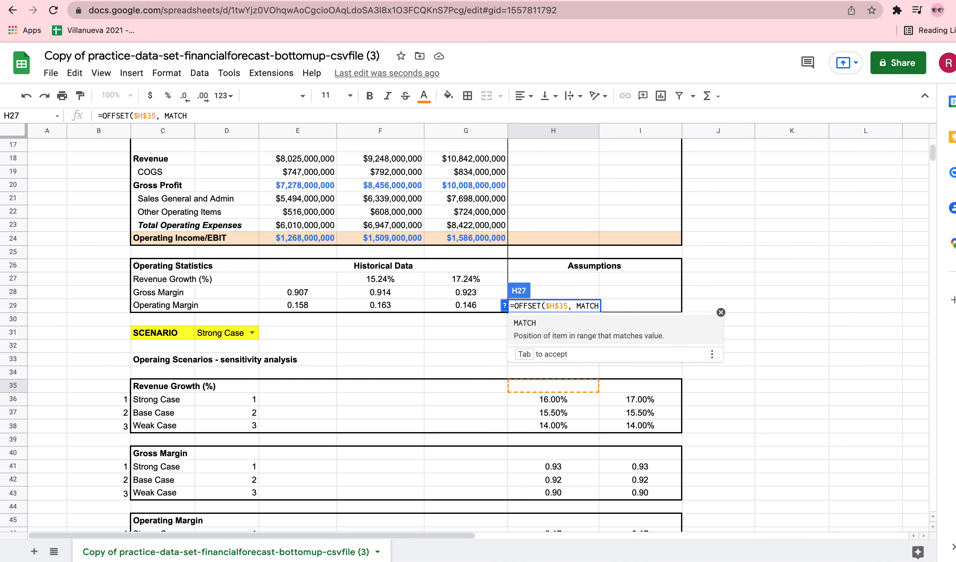
text(()
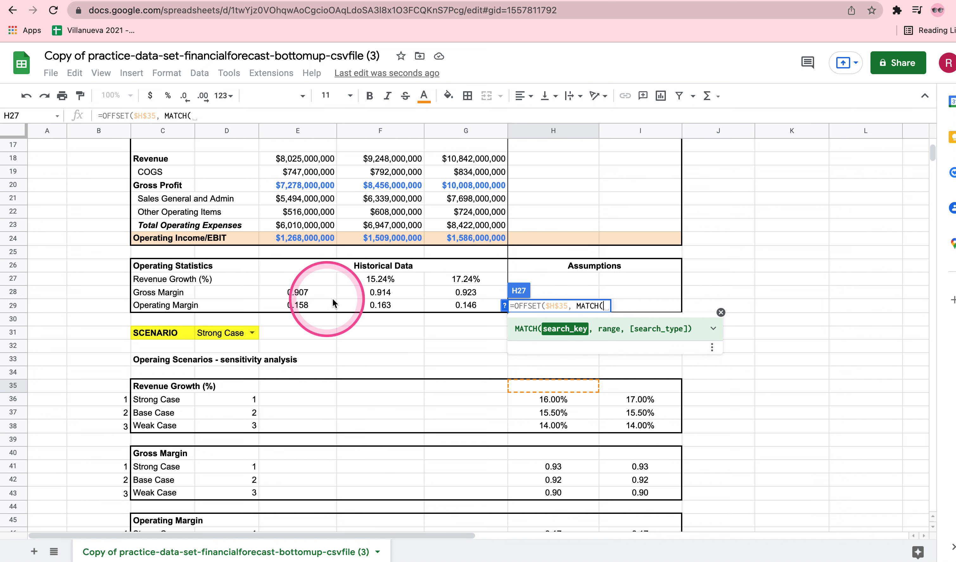
click(224, 334)
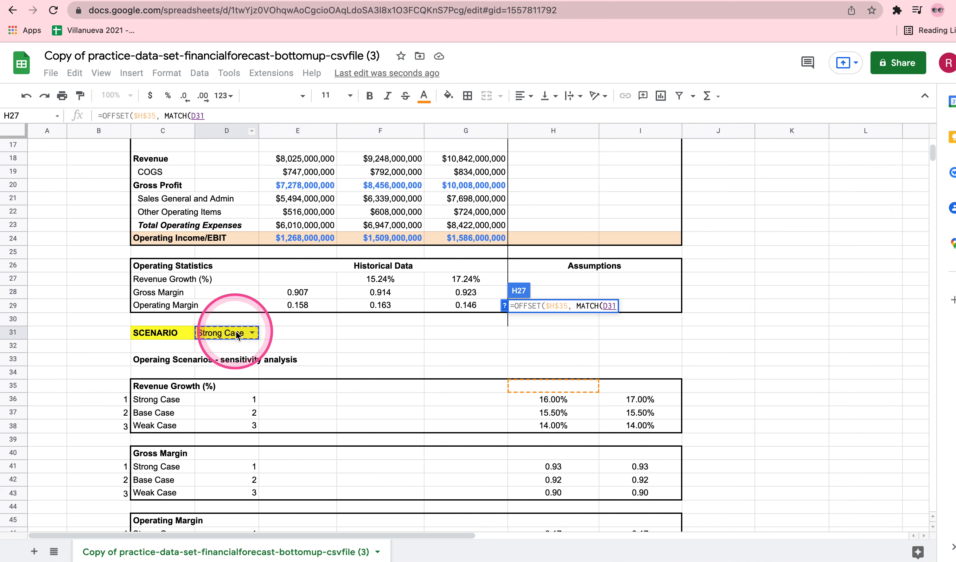
click(602, 306)
text($)
key(Right)
text($35)
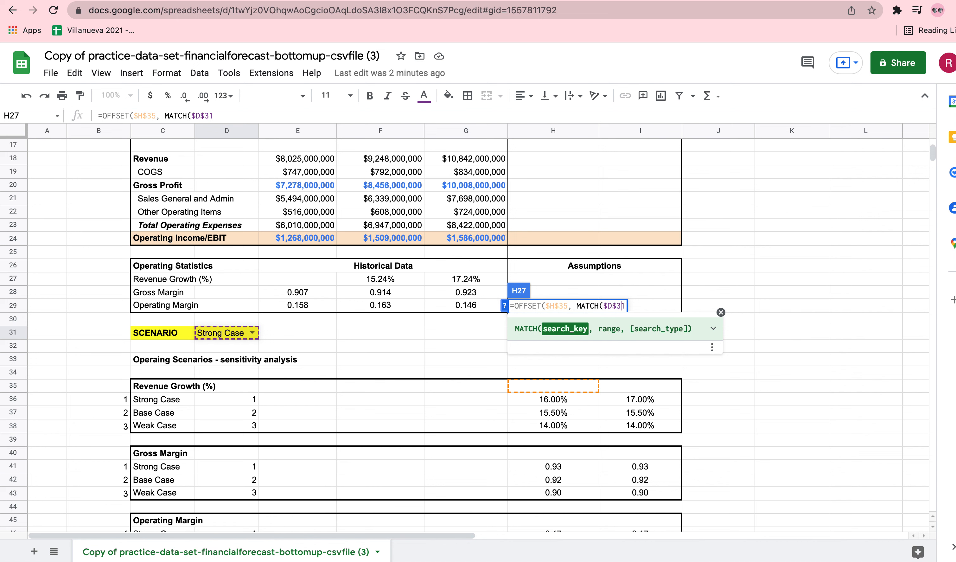
text(,)
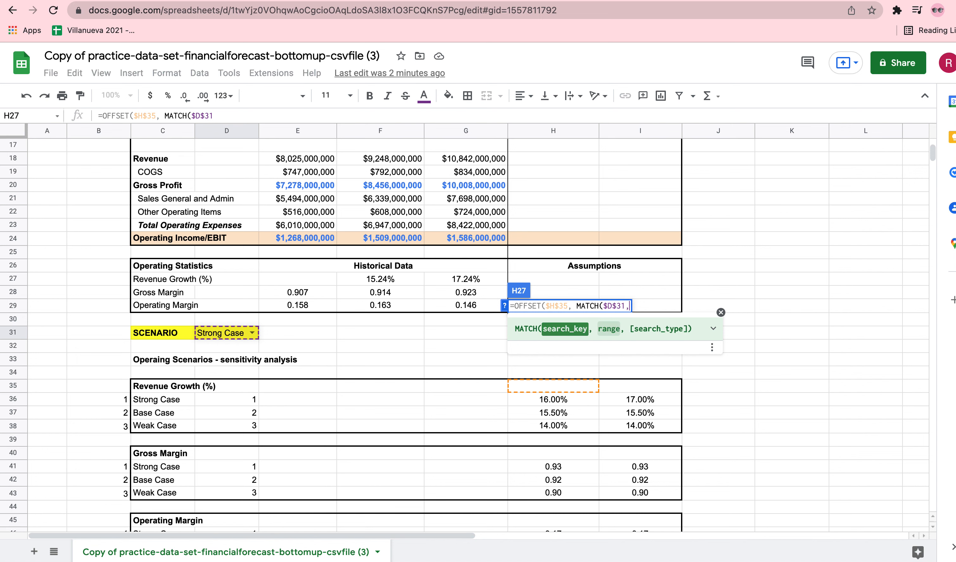
Complete the MATCH with range C36:C38 and search type 0, then set the OFFSET column offset to 0 and close the formula
drag(154, 402, 156, 426)
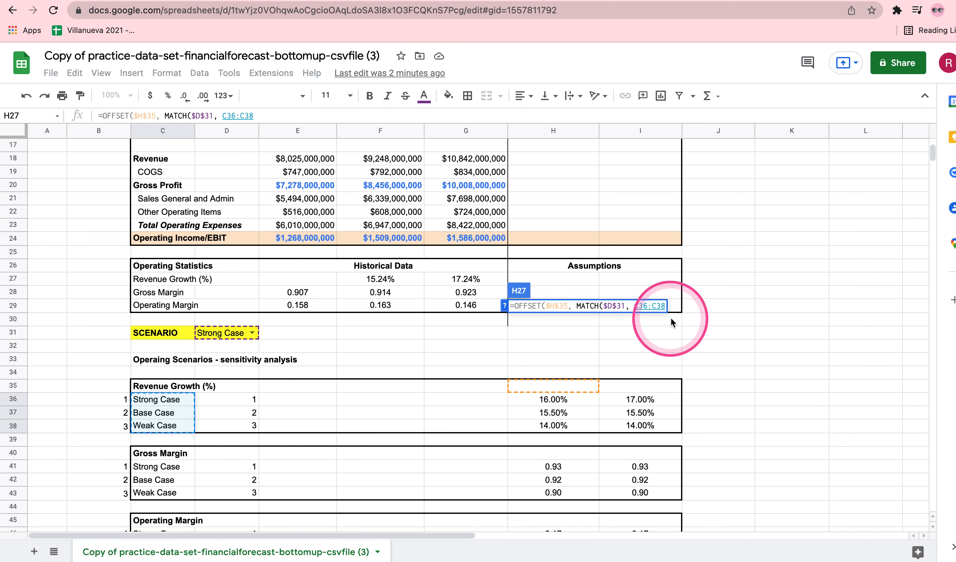
text(, )
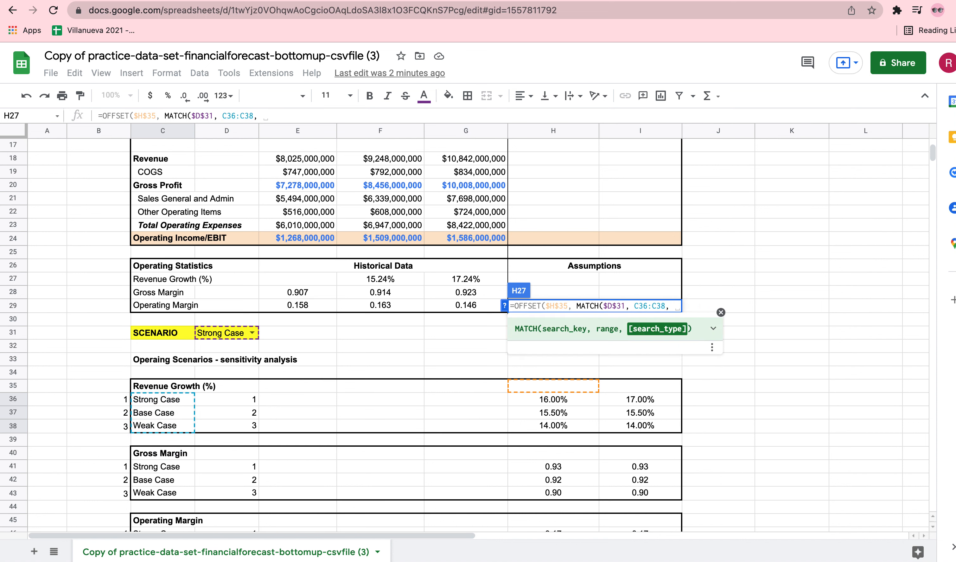
text(0)
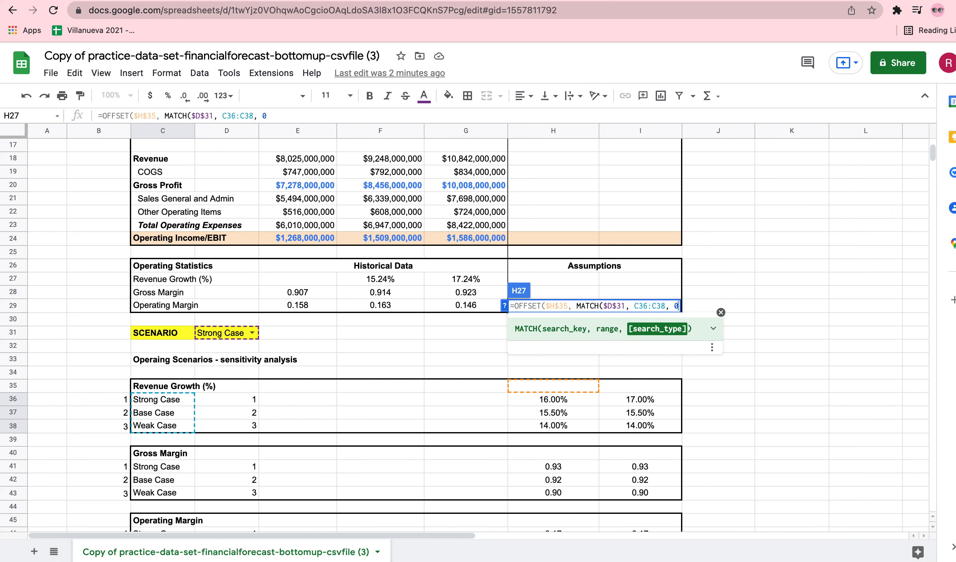
text(), )
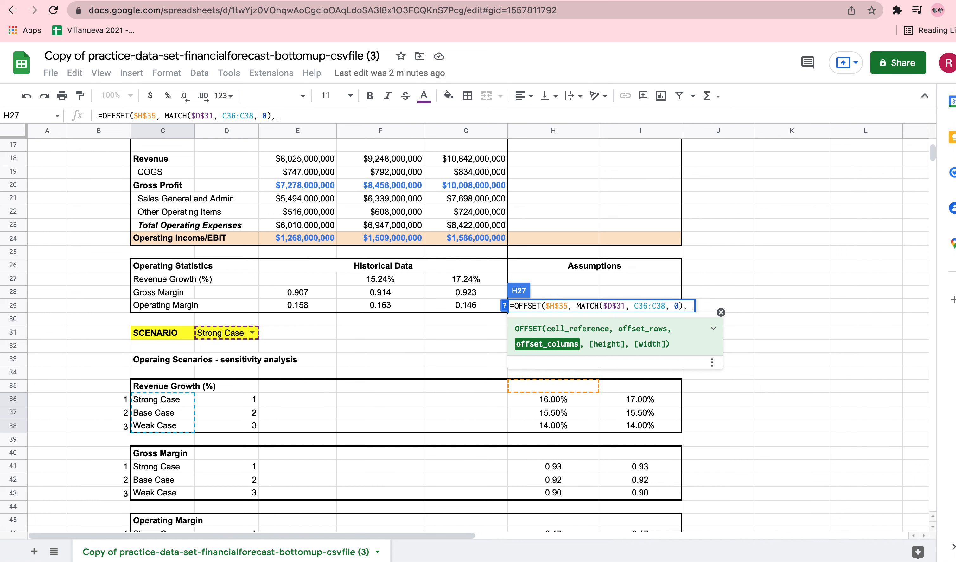
text(0)
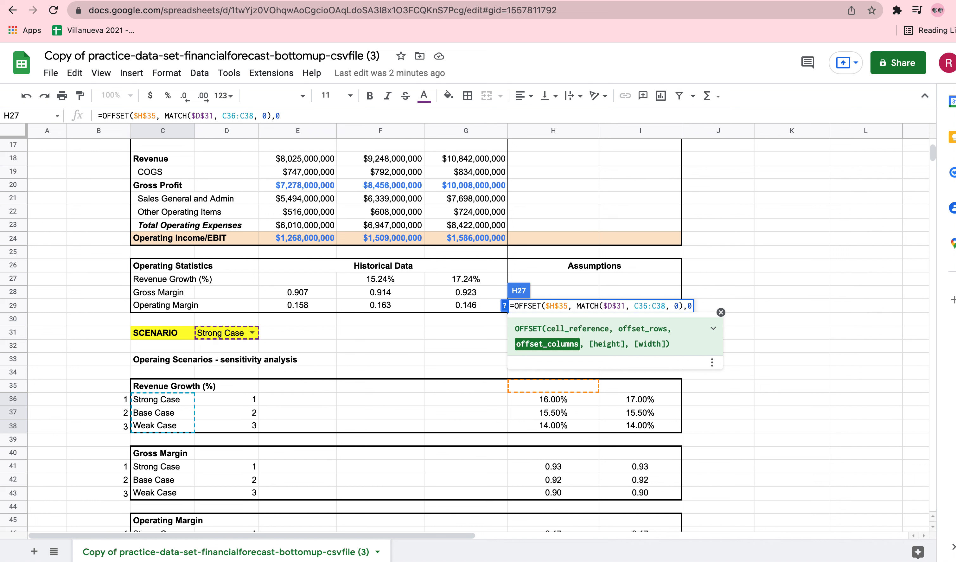
text())
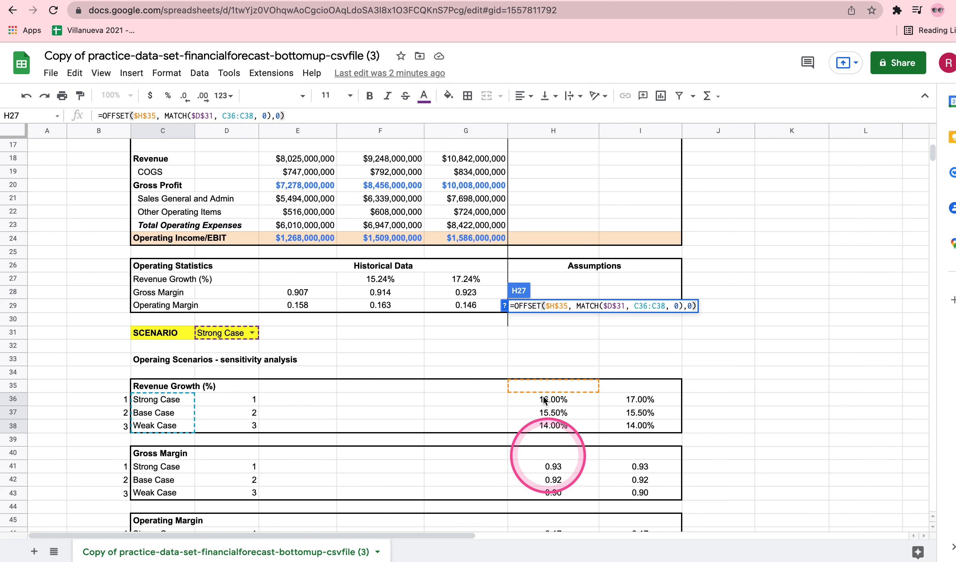
Make the MATCH range absolute as $C$36:$C$38 and enter the Year 4 revenue growth formula in H27
click(608, 307)
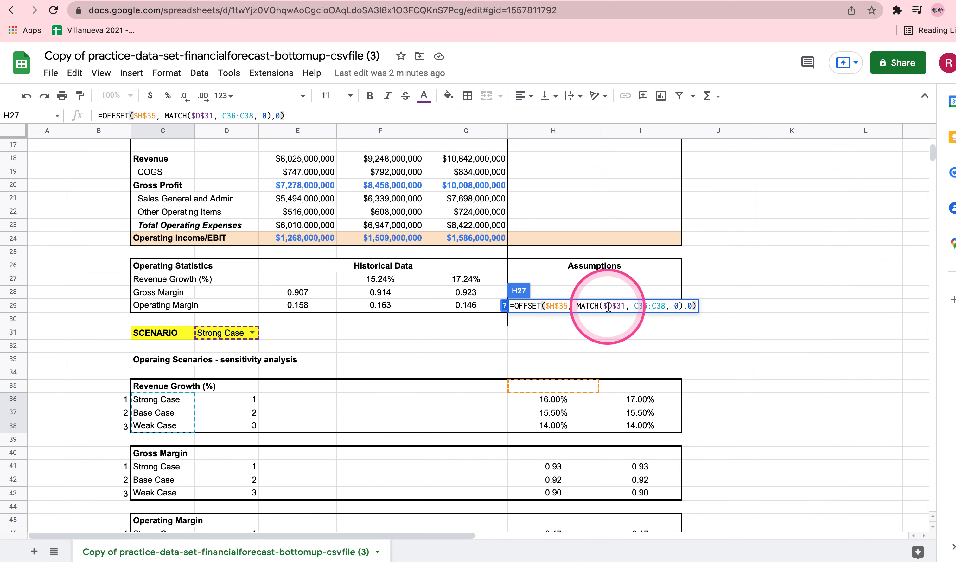
click(641, 305)
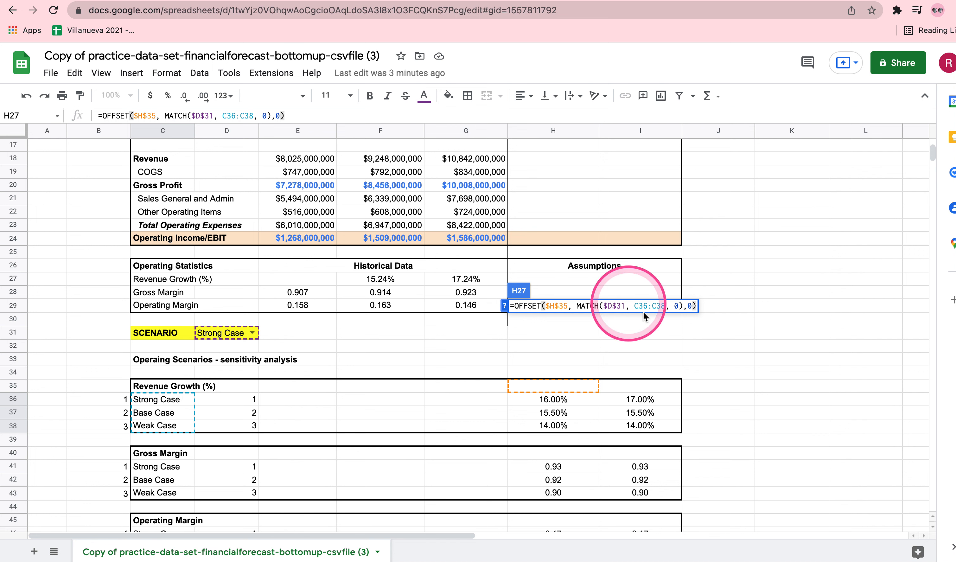
click(667, 316)
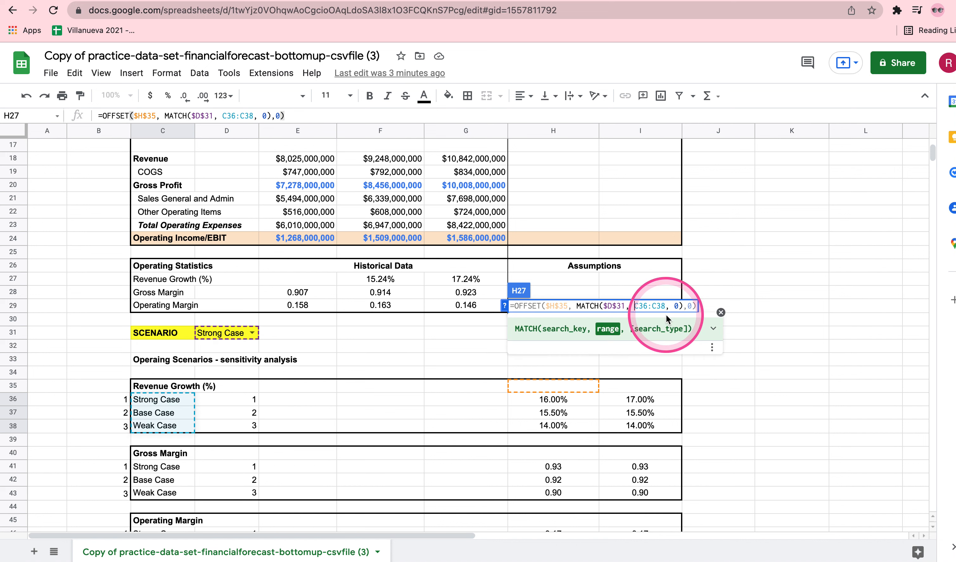
text($)
key(Right)
key(Right)
key(Right)
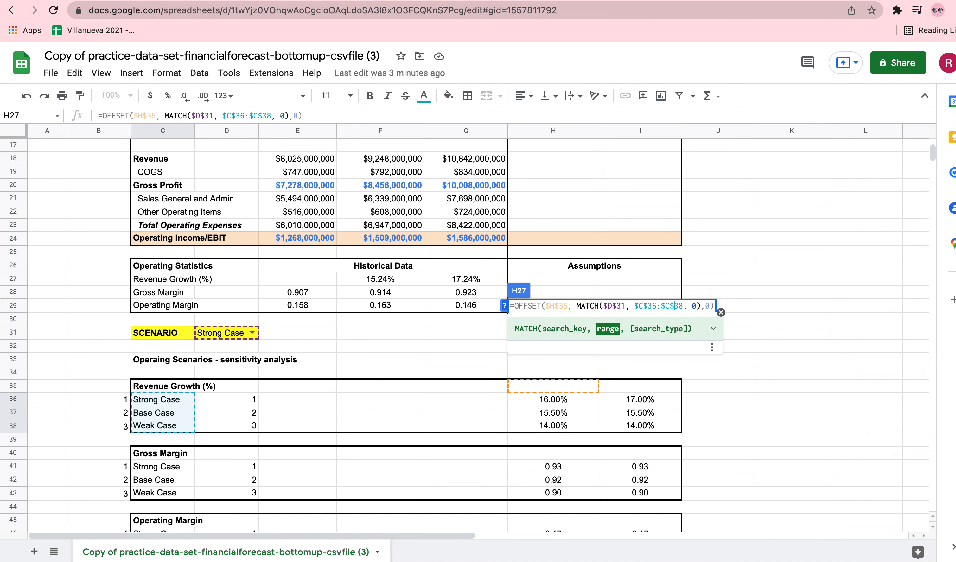
key(Return)
Center-align the assumption cells H27:I29 horizontally
click(566, 283)
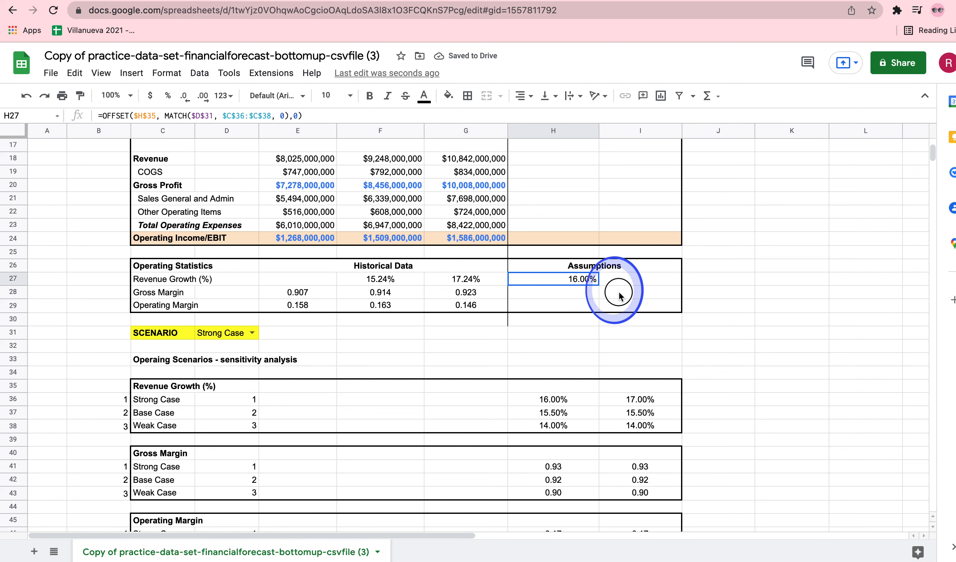
shift+click(636, 304)
click(522, 96)
click(536, 116)
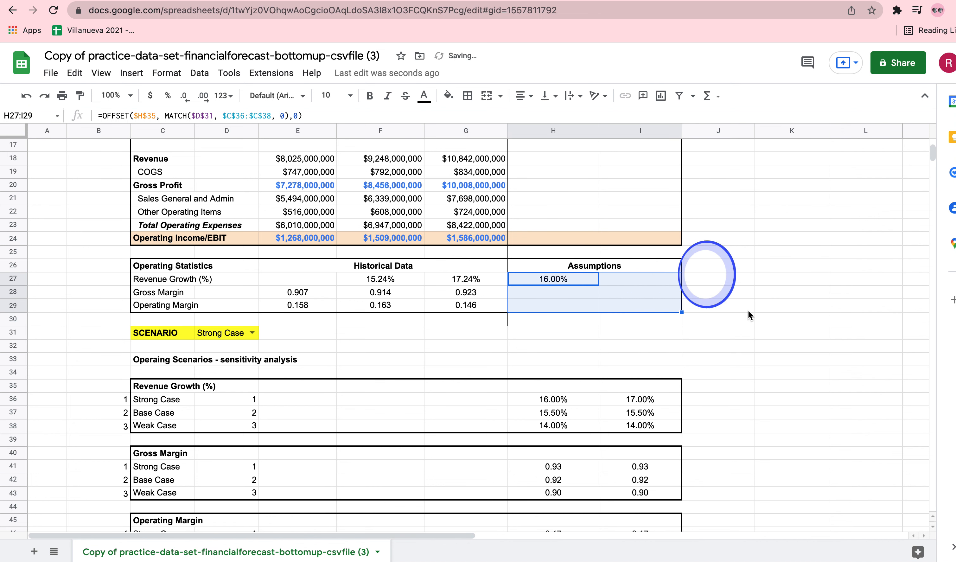
click(771, 316)
drag(559, 281, 640, 307)
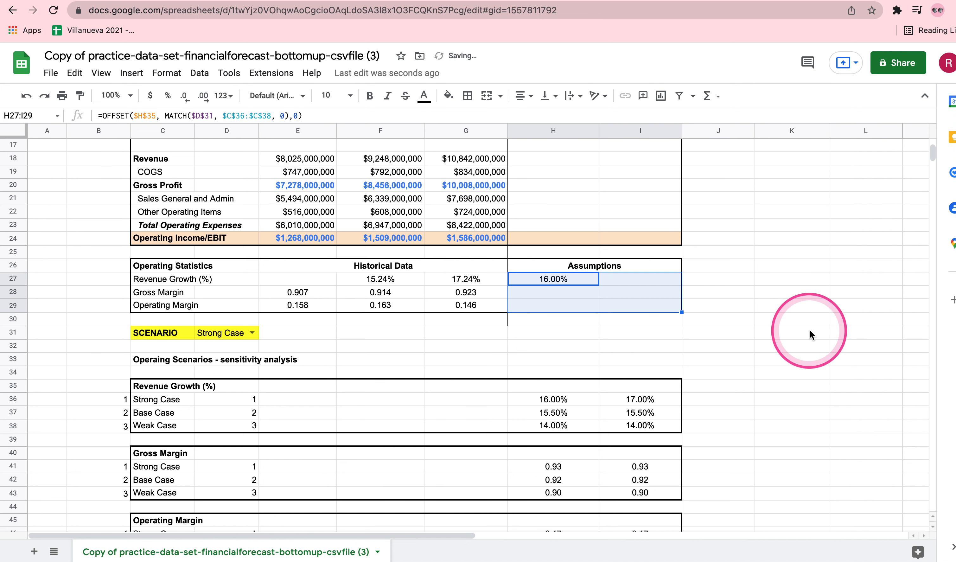
click(812, 335)
Test the H27 formula by switching the scenario in D31 to Base Case, Weak Case and back to Strong Case
click(252, 333)
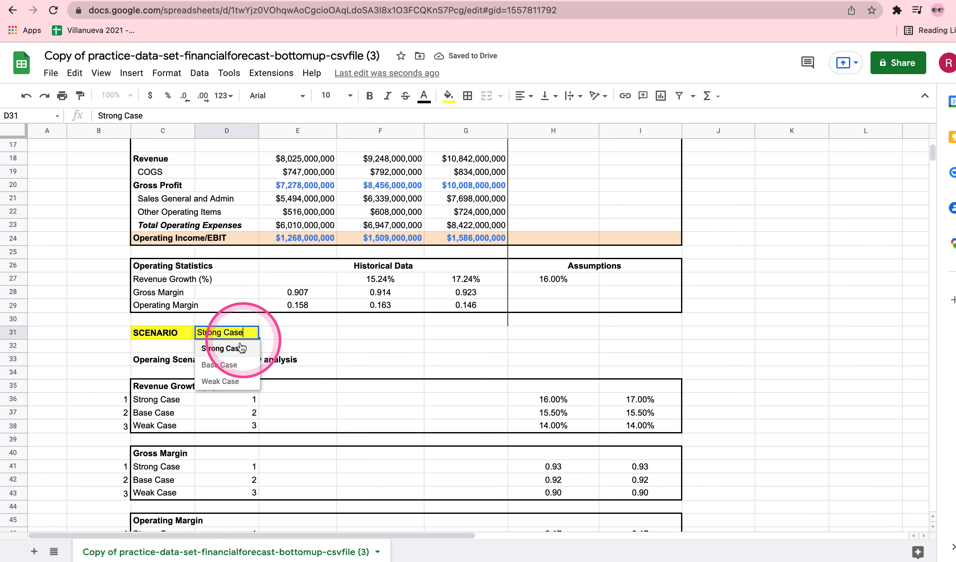
click(228, 366)
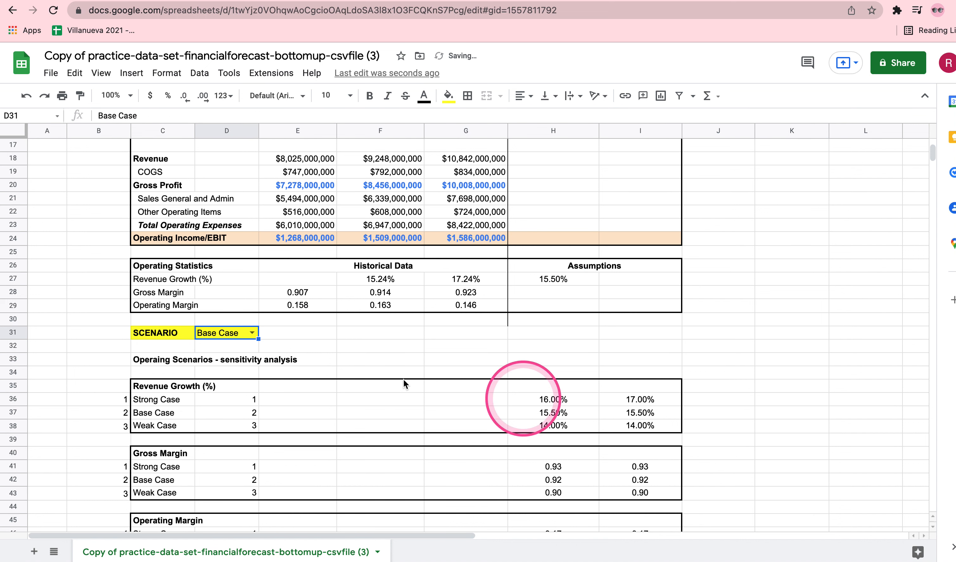
click(251, 333)
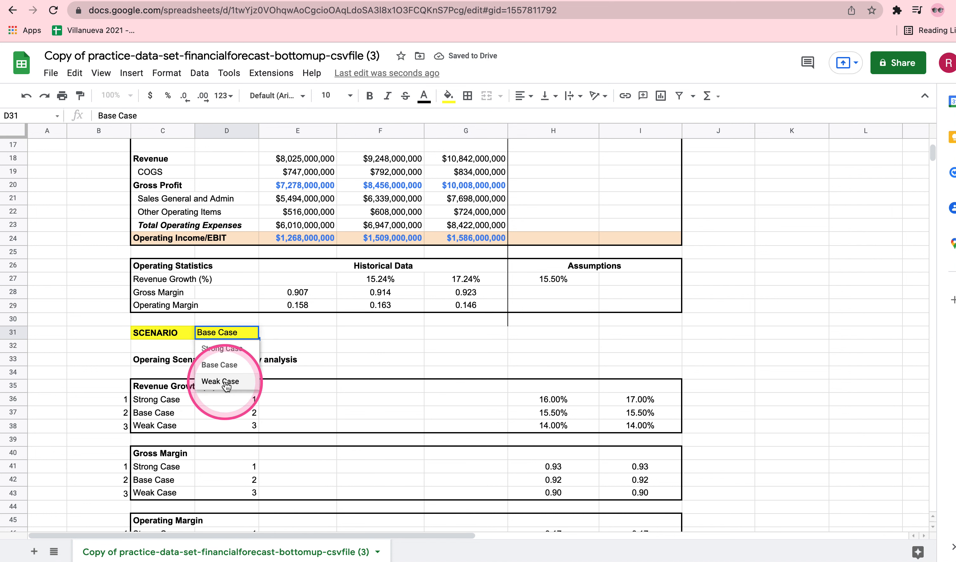
click(228, 381)
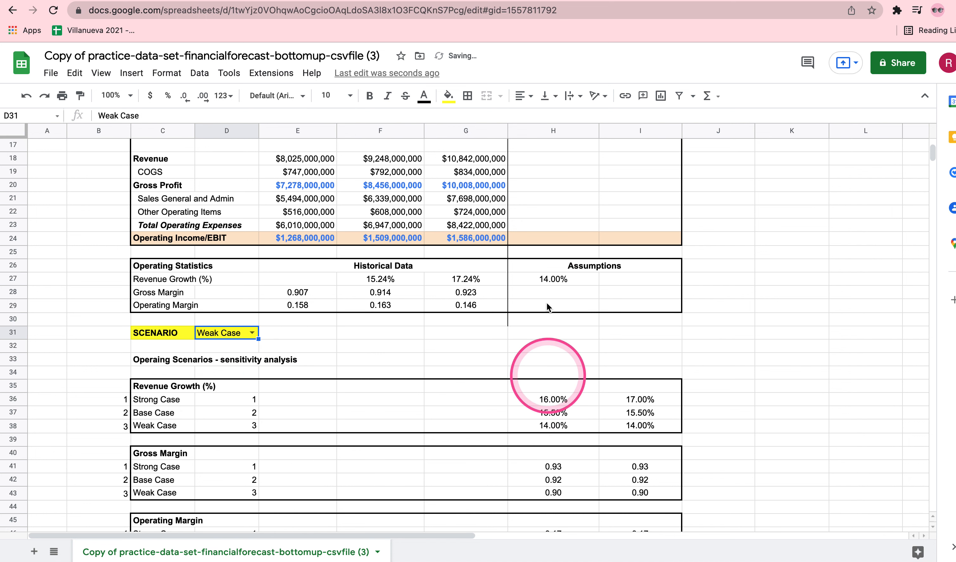
click(252, 332)
click(231, 352)
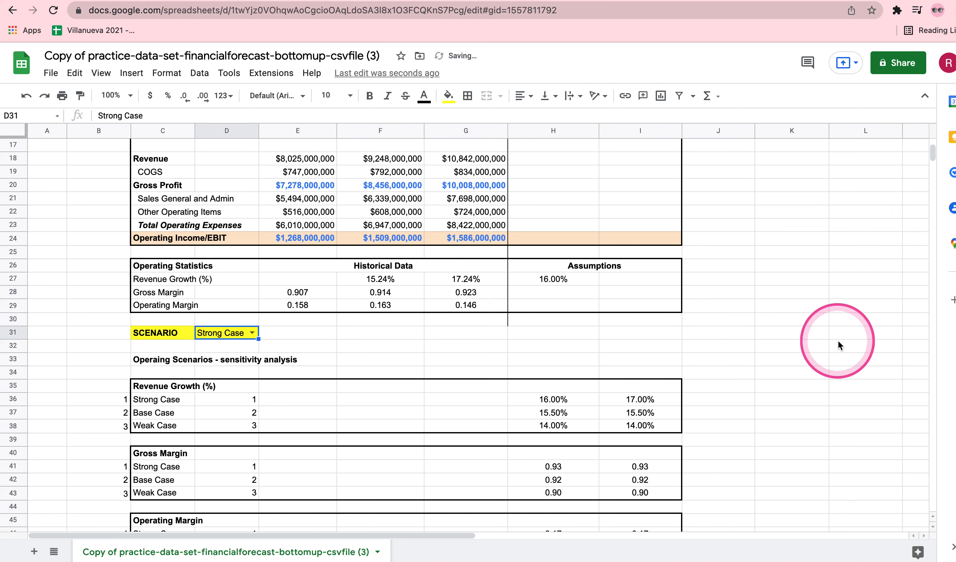
Copy the formula text from H27 into the Year 5 revenue growth cell I27
click(582, 281)
double_click(575, 277)
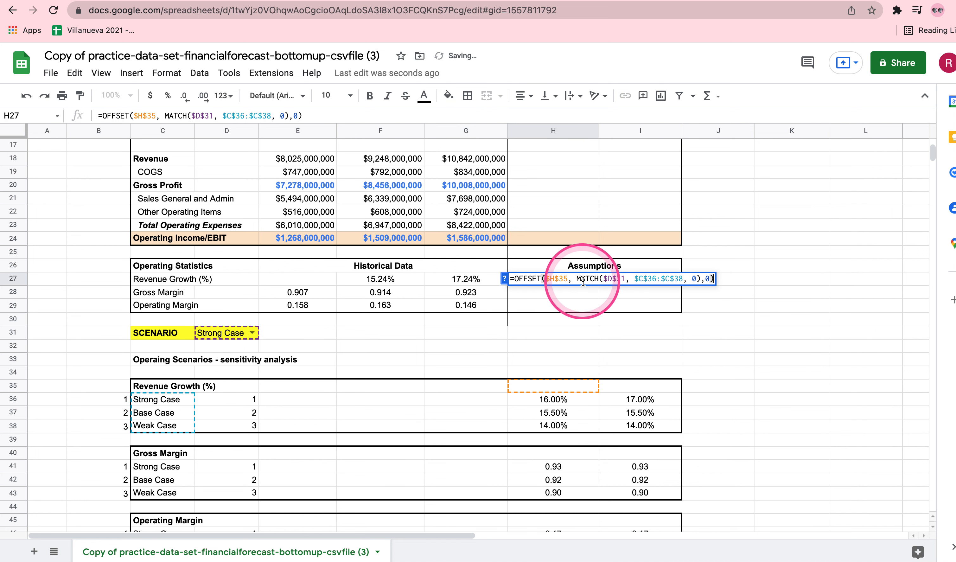
triple_click(572, 278)
key(ctrl+c)
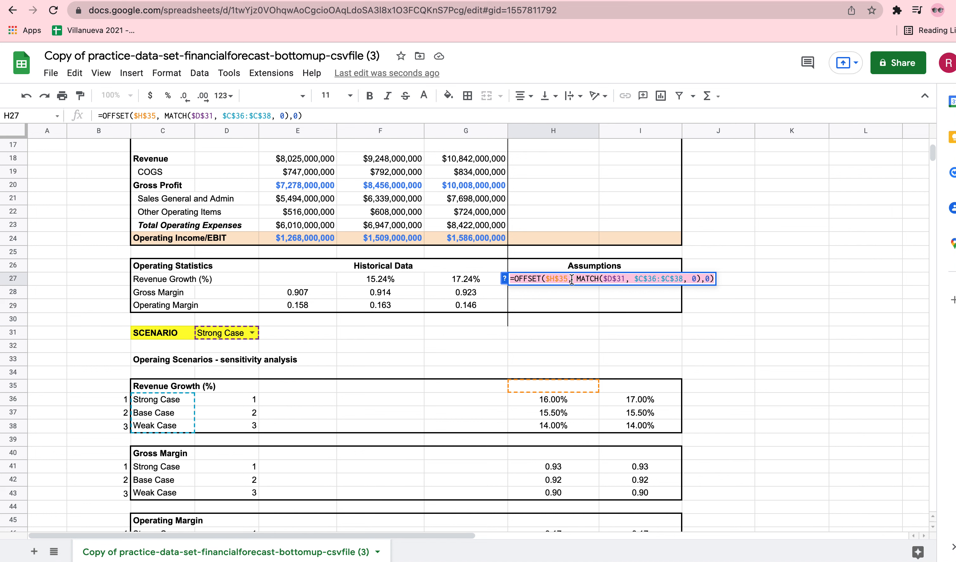
key(Return)
click(644, 278)
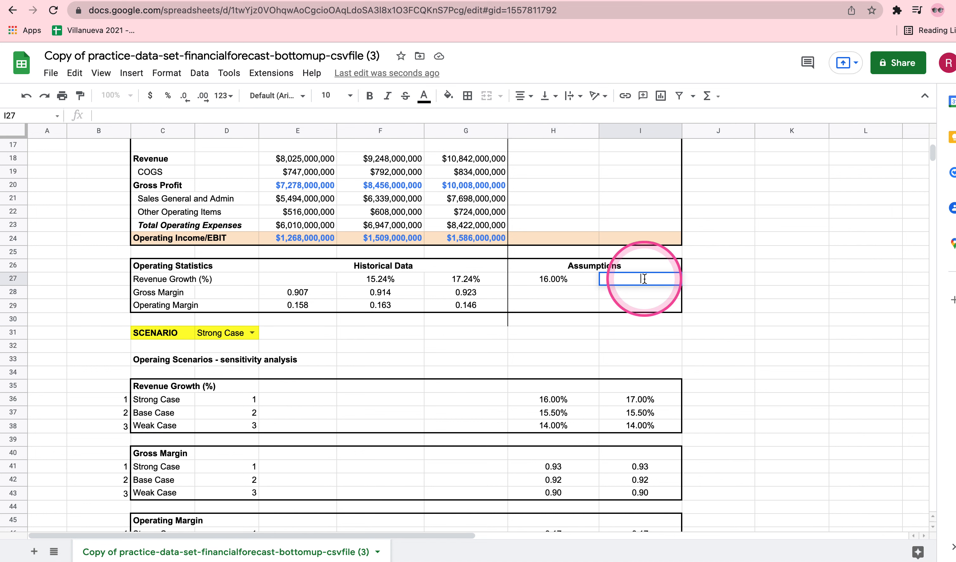
key(ctrl+v)
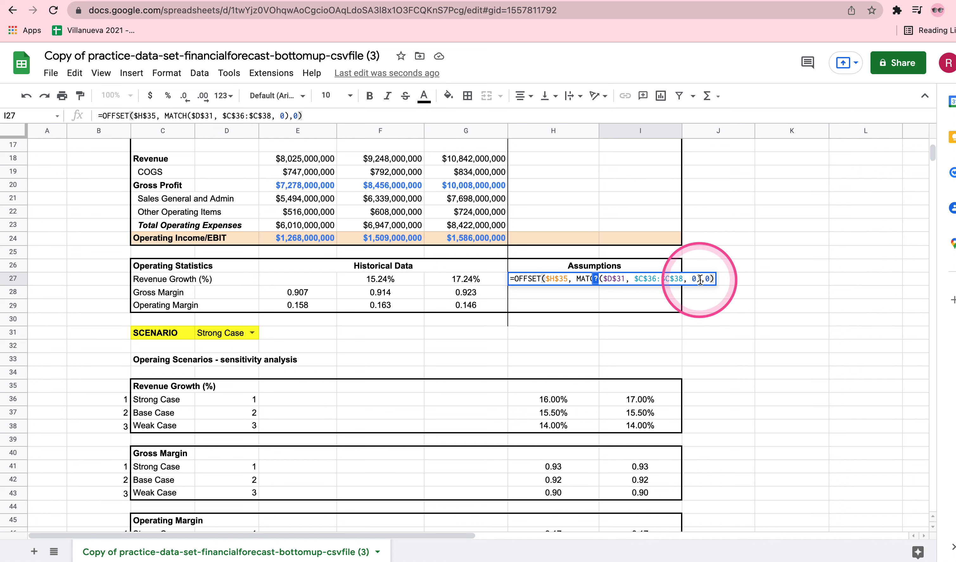
Change the OFFSET column offset in the I27 formula to 1 and enter the formula
click(710, 279)
key(BackSpace)
text(1)
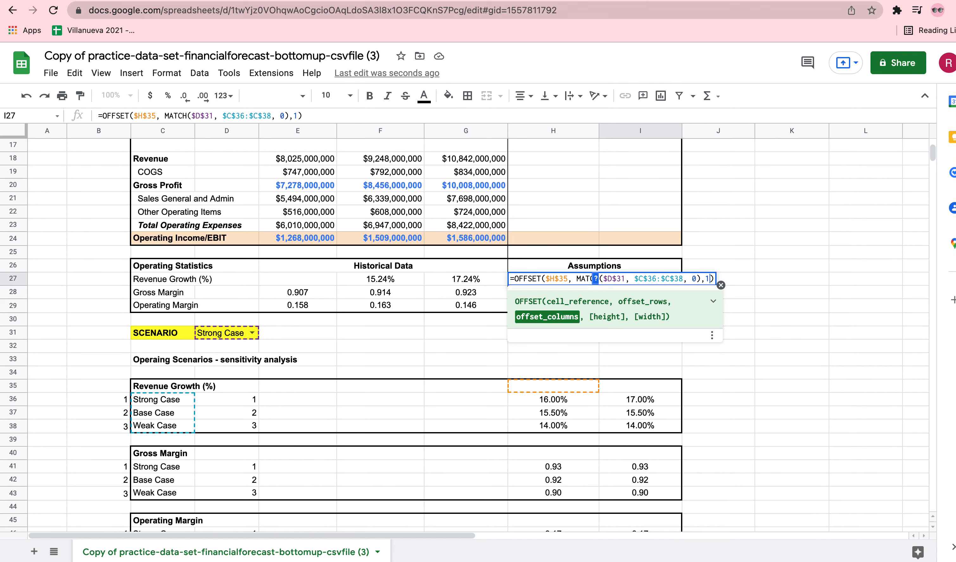
key(Return)
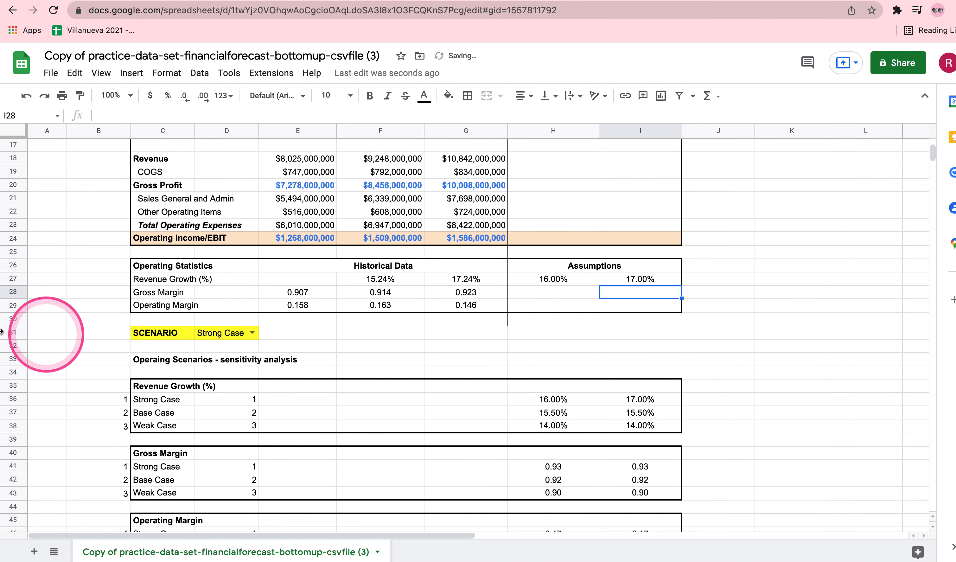
Check both revenue growth assumptions, H27 and I27, under Base Case and Weak Case, ending with the D31 scenario on Strong Case
click(252, 334)
click(226, 367)
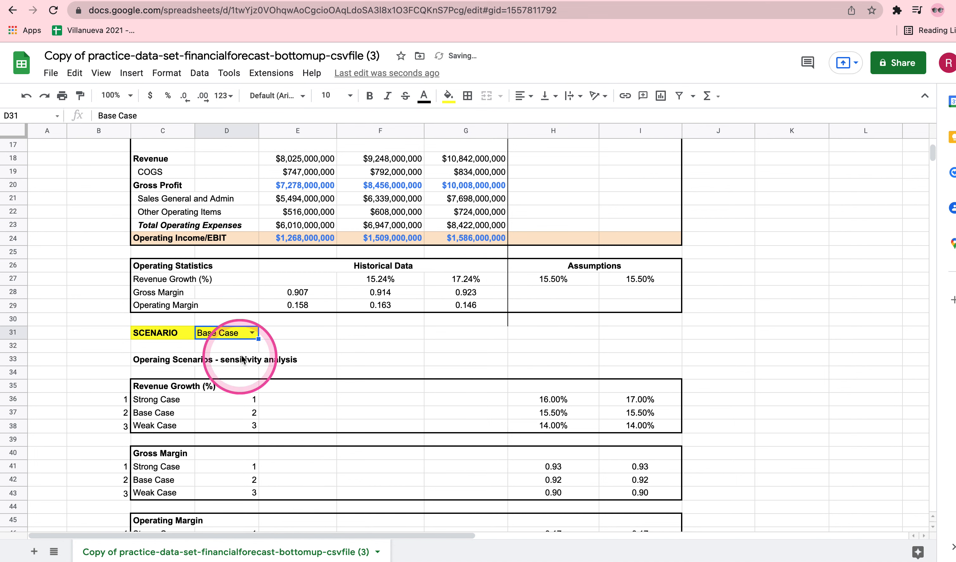
click(252, 334)
click(219, 381)
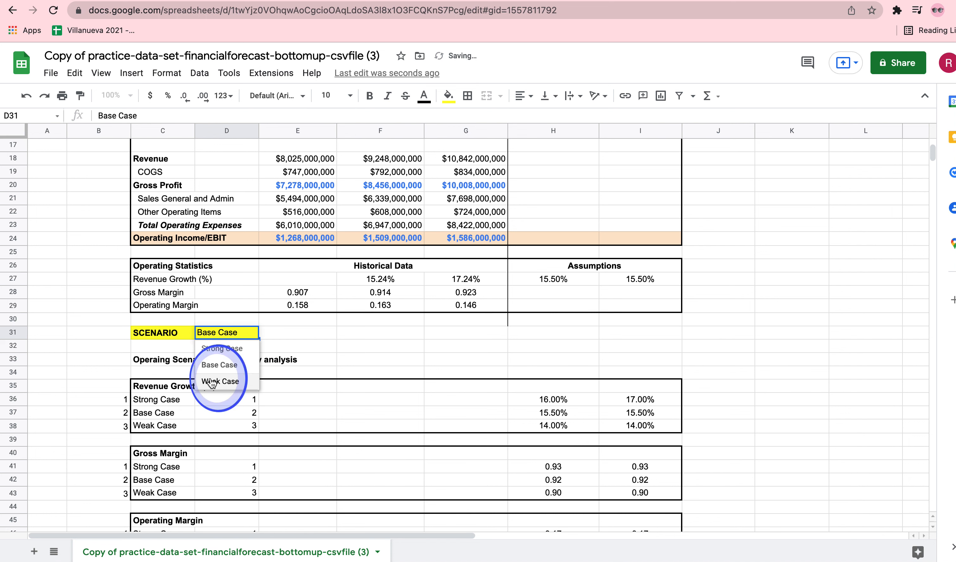
click(251, 332)
click(222, 352)
click(818, 326)
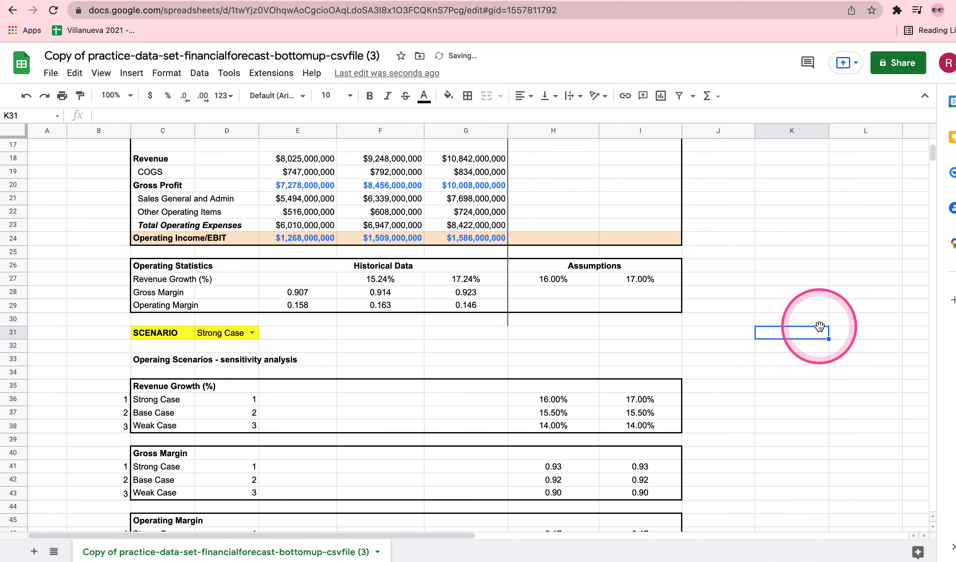
Start an OFFSET formula in the Year 4 gross margin cell H28 with the absolute reference $H$40
scroll(820, 326, down, 1)
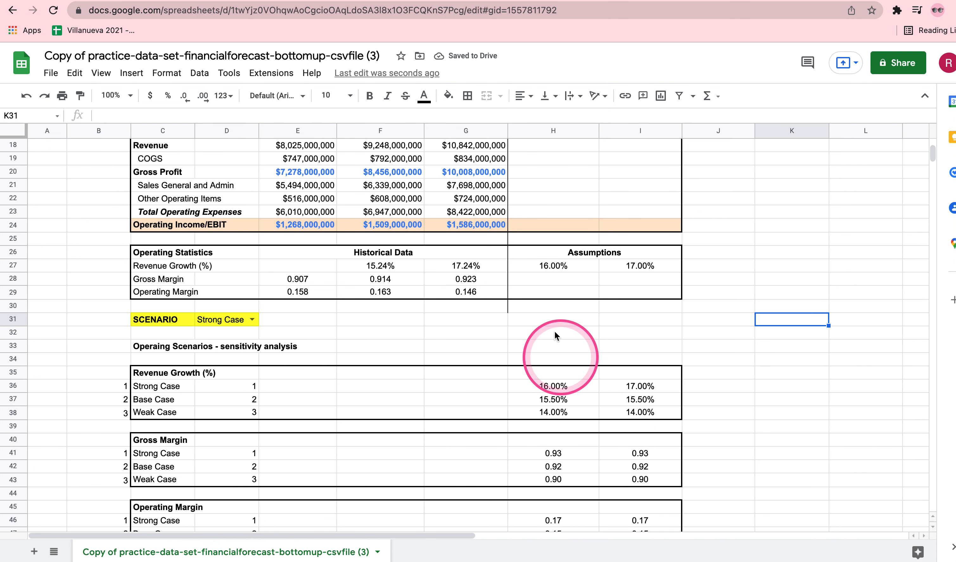
double_click(555, 279)
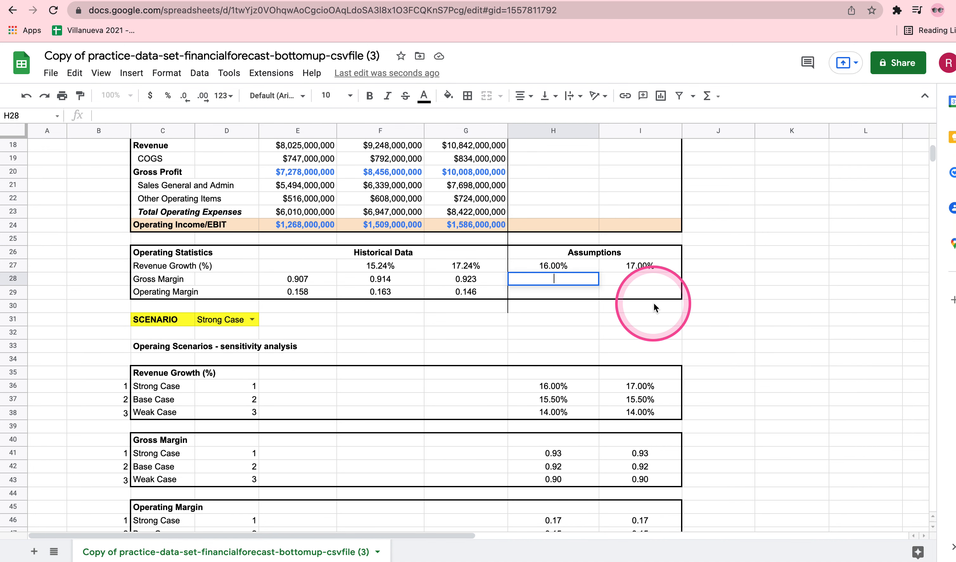
text(=)
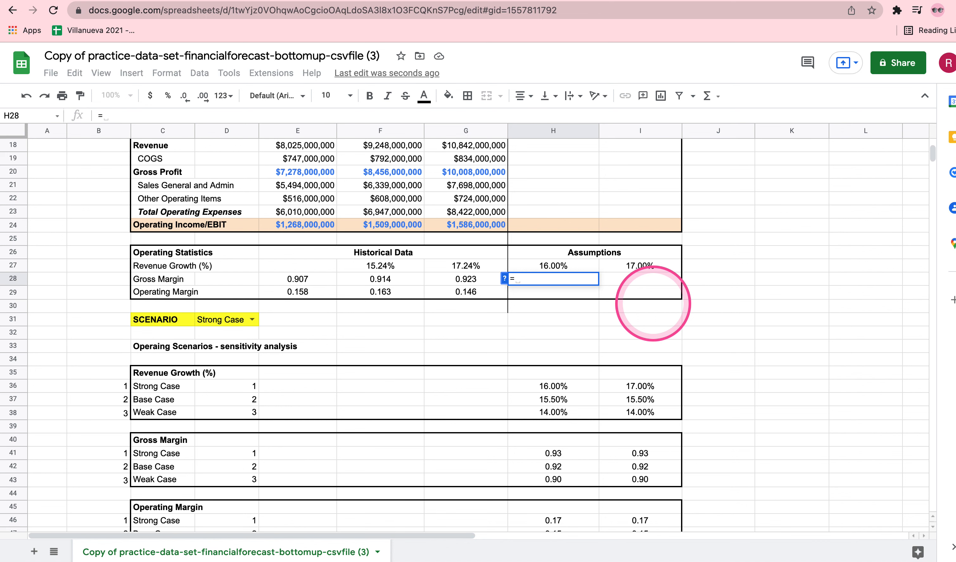
text(OFFSET)
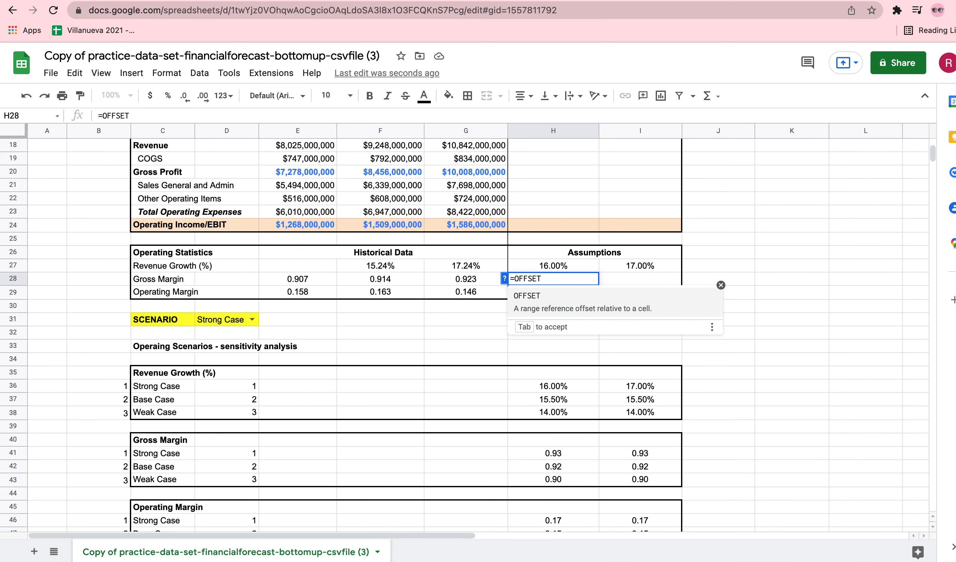
text(()
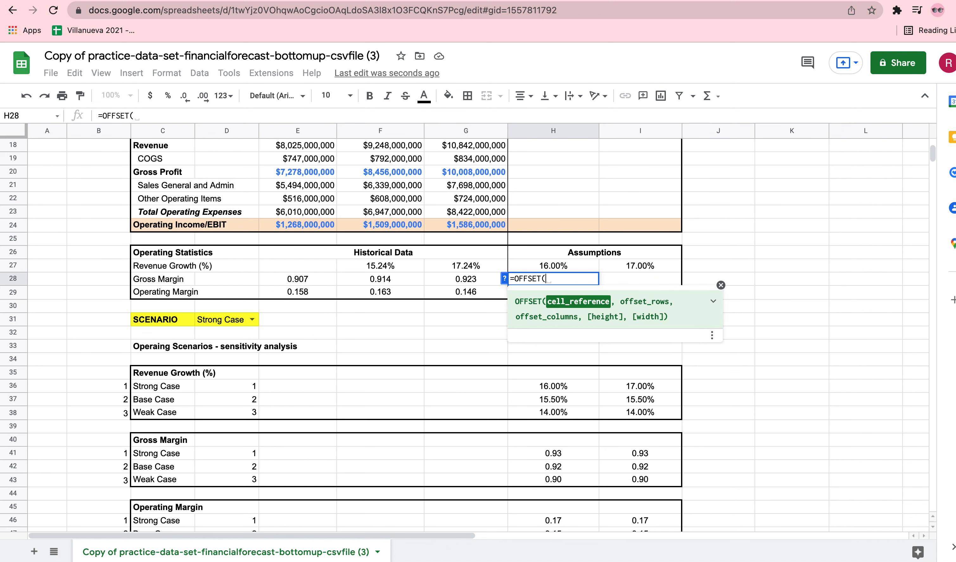
click(551, 442)
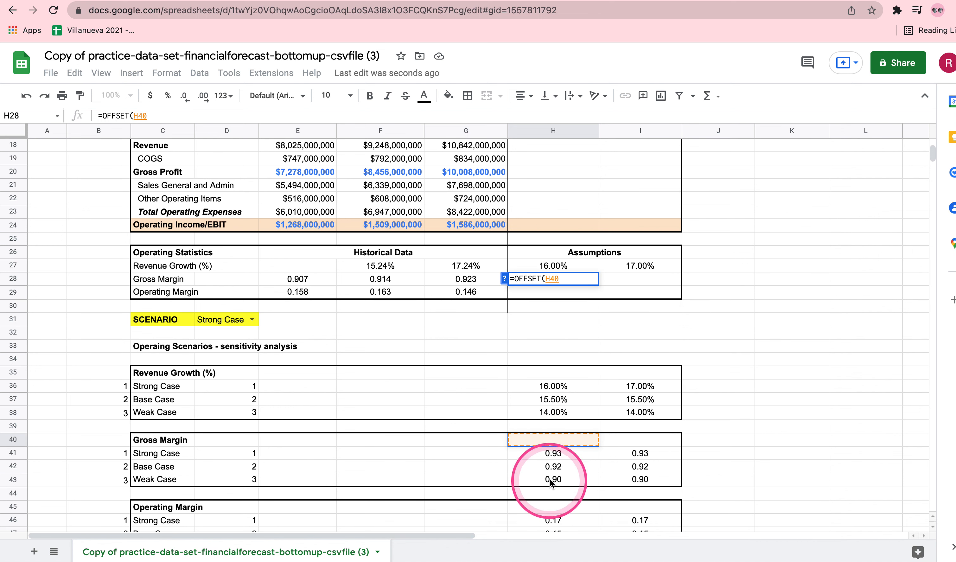
click(545, 278)
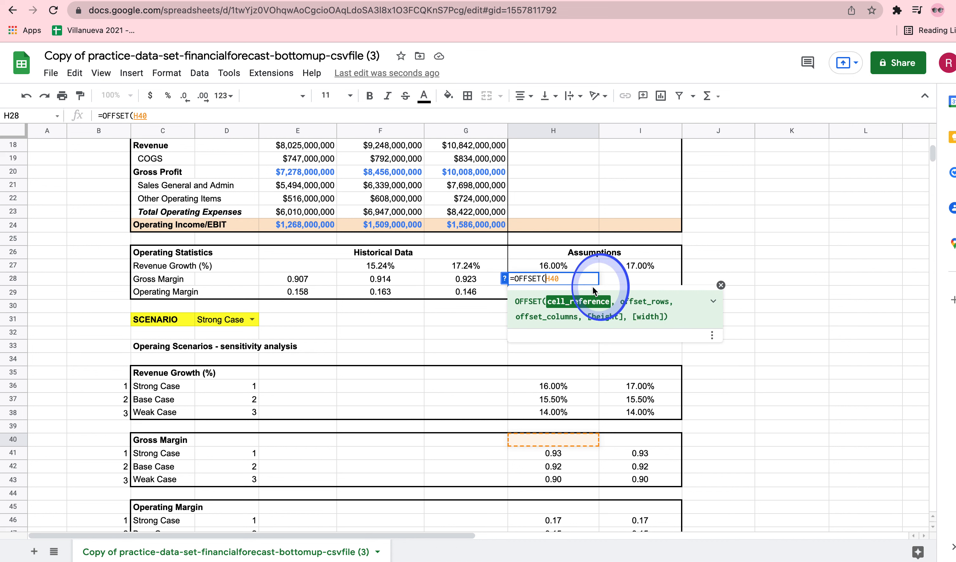
text($40)
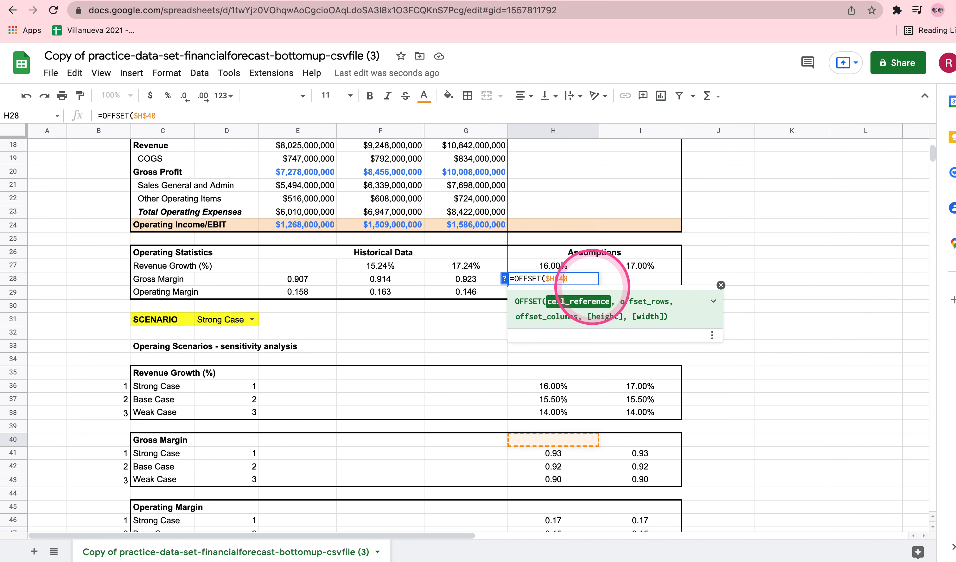
text(, MATCH)
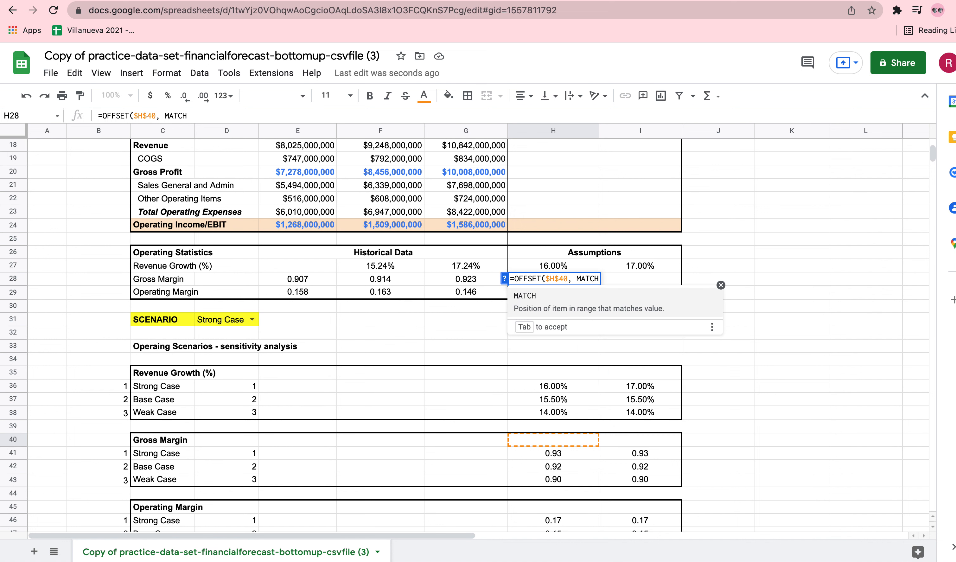
text(()
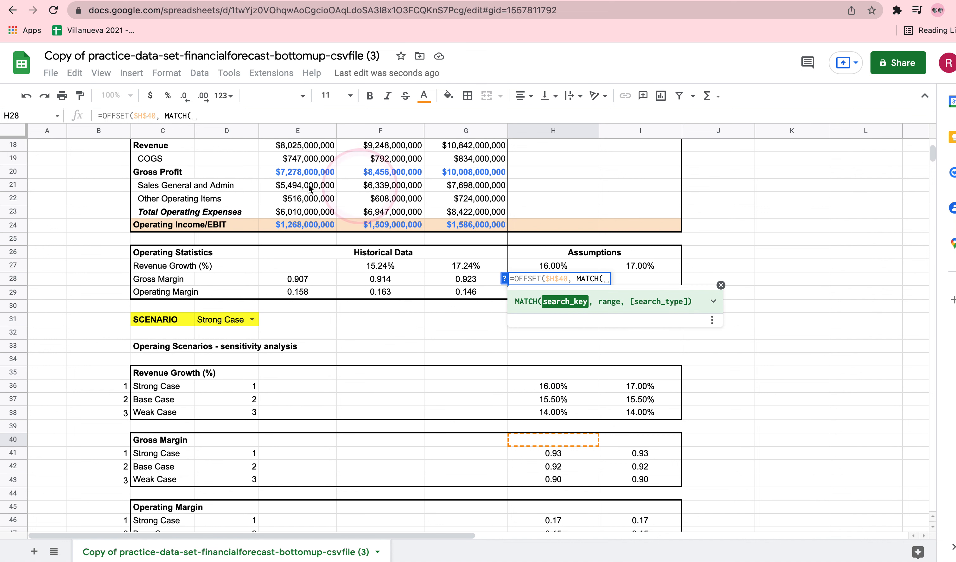
Add a MATCH function as the row offset in H28, using the scenario cell $D$31 as the search key
click(224, 320)
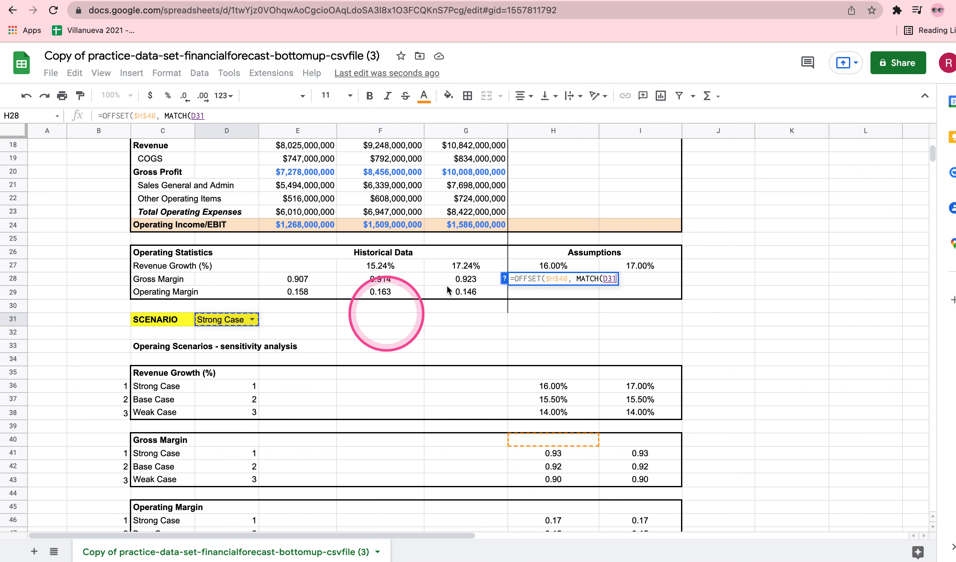
click(606, 278)
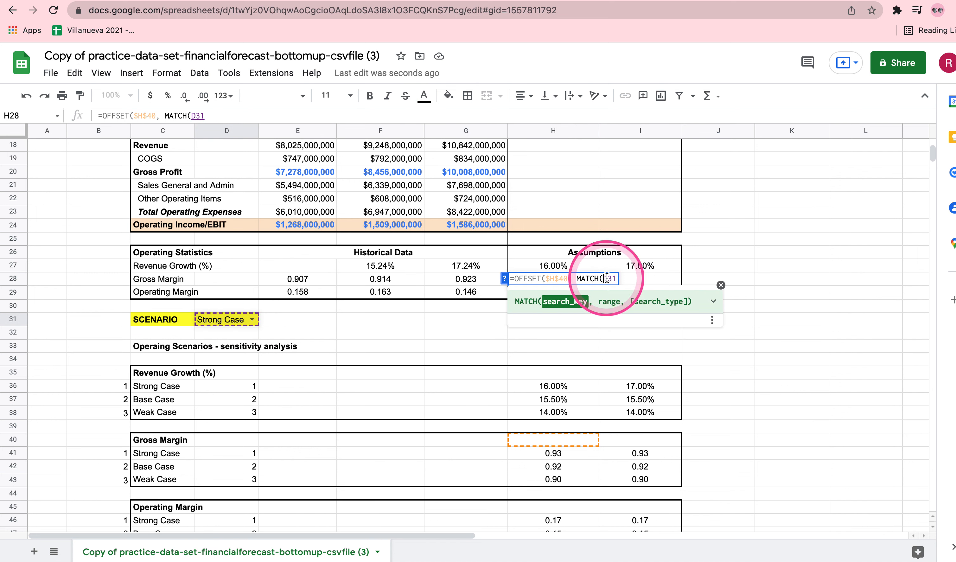
key(Right)
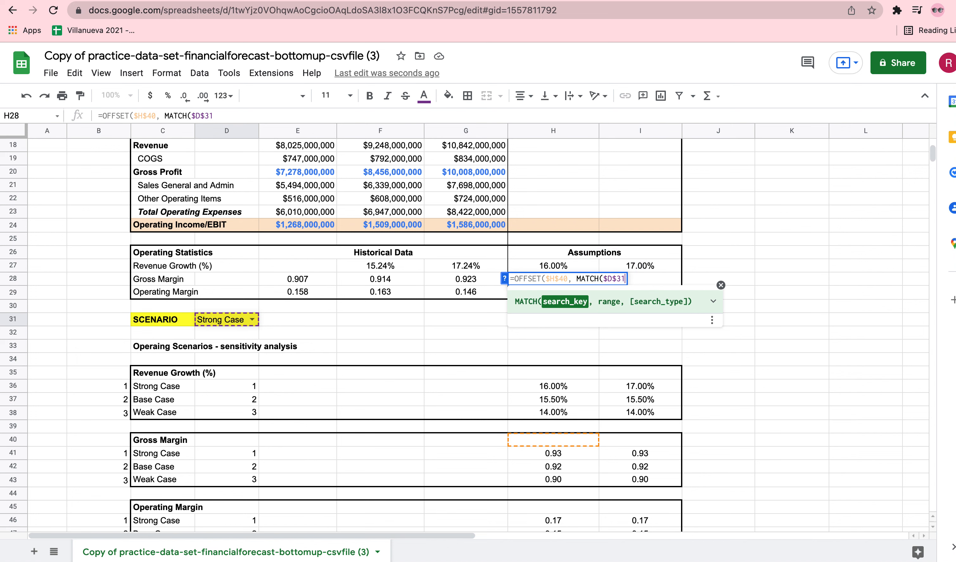
Set the MATCH range to the absolute gross margin case names $C$41:$C$43 with search type 0, and close MATCH
text(,)
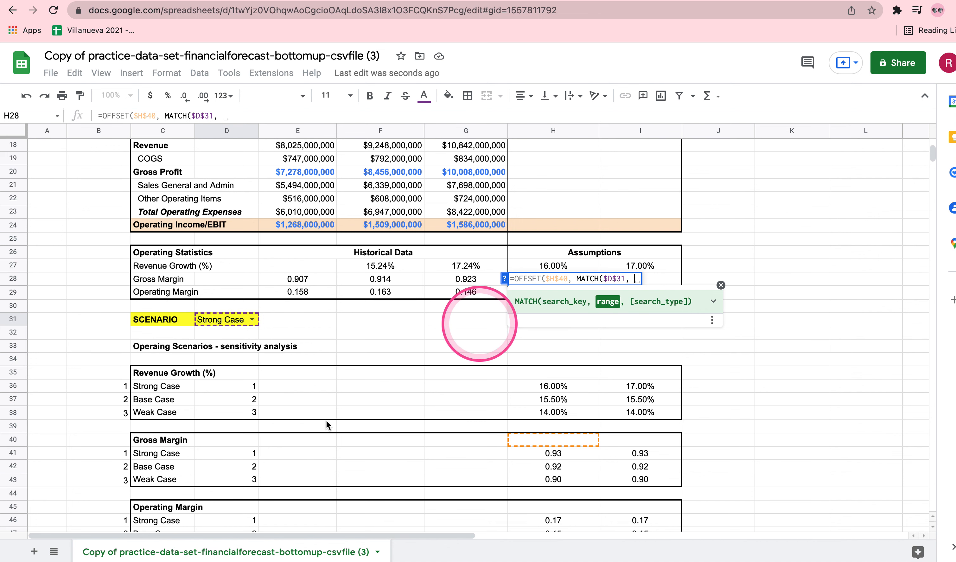
drag(154, 455, 152, 479)
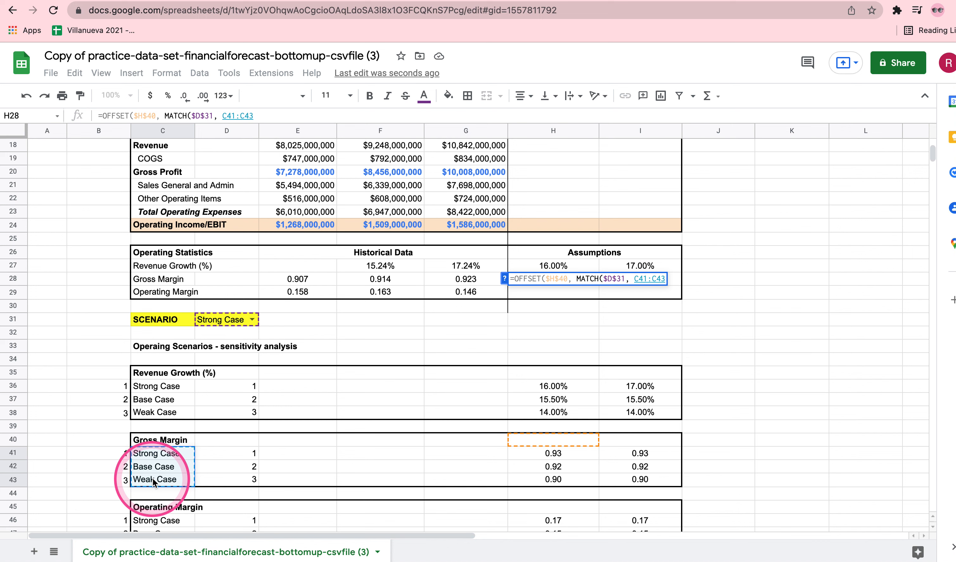
text(,)
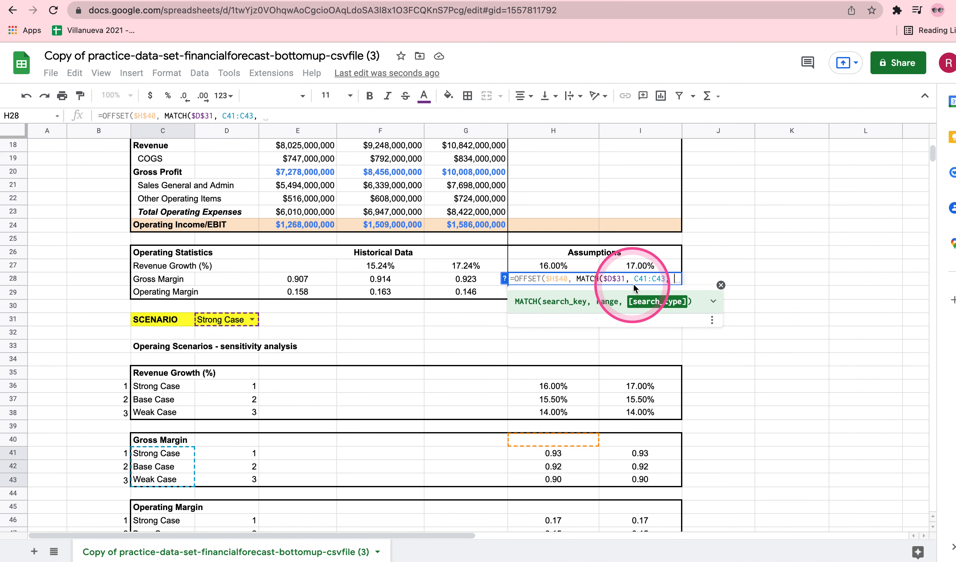
click(634, 280)
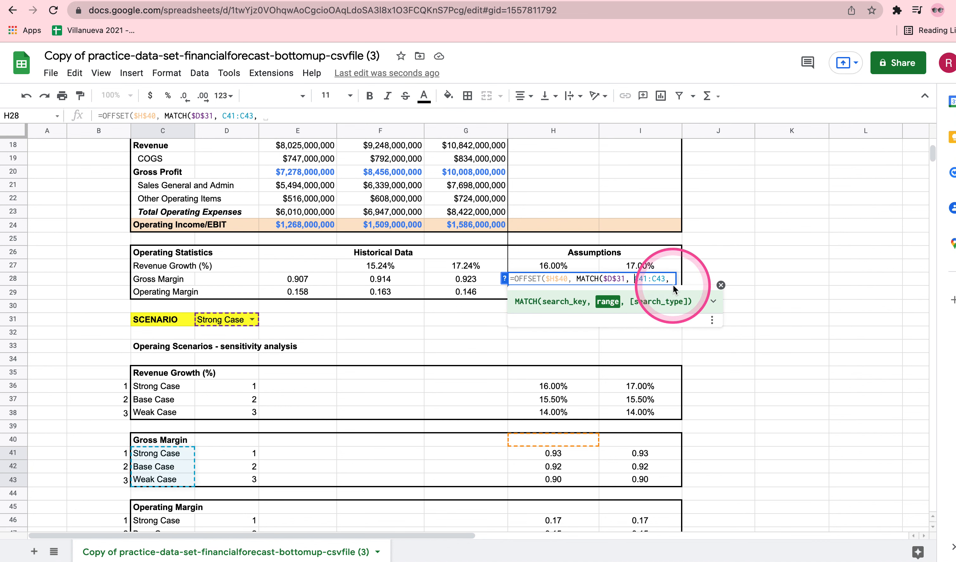
key(Right)
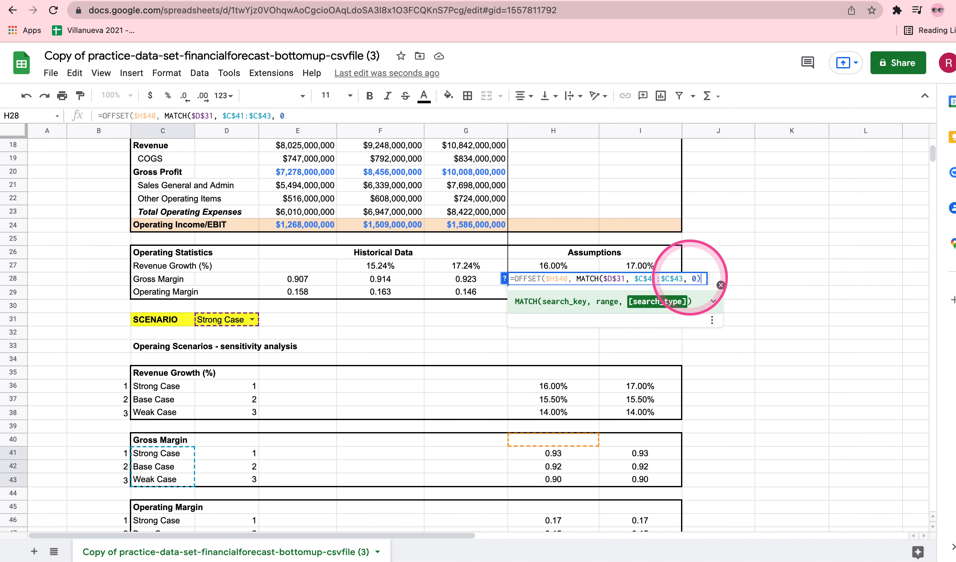
text(),)
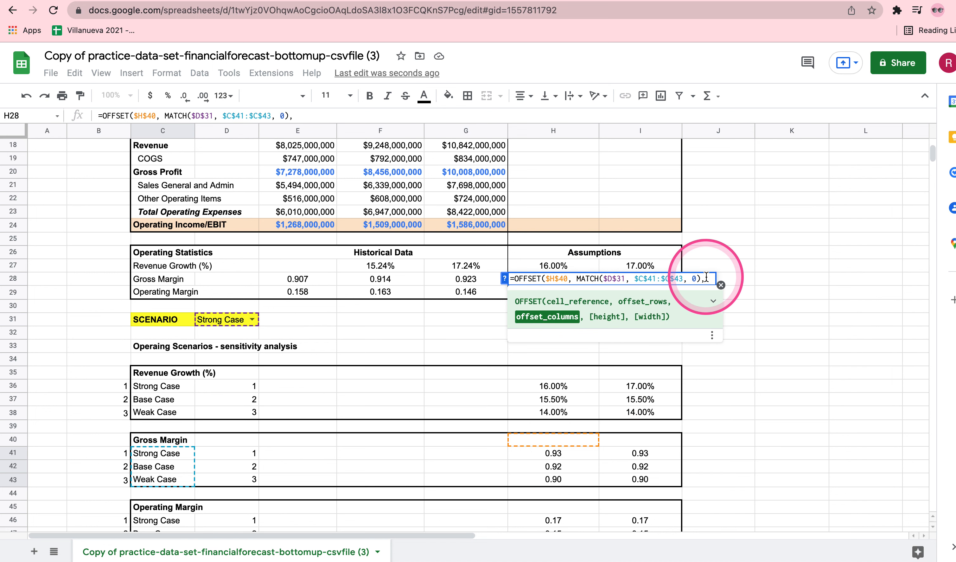
Finish the H28 formula with an OFFSET column offset of 0, enter it and reject the autofill suggestion
text(0)
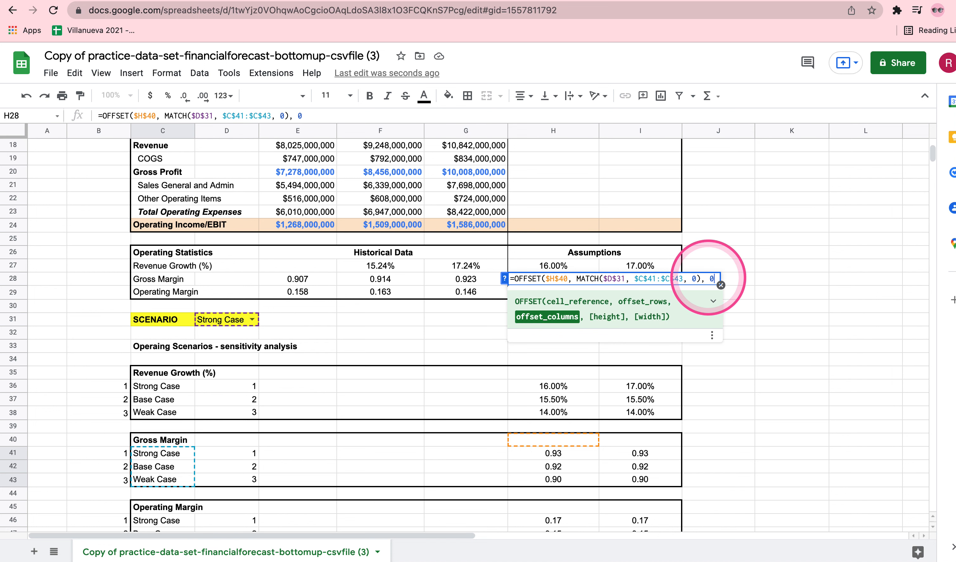
text())
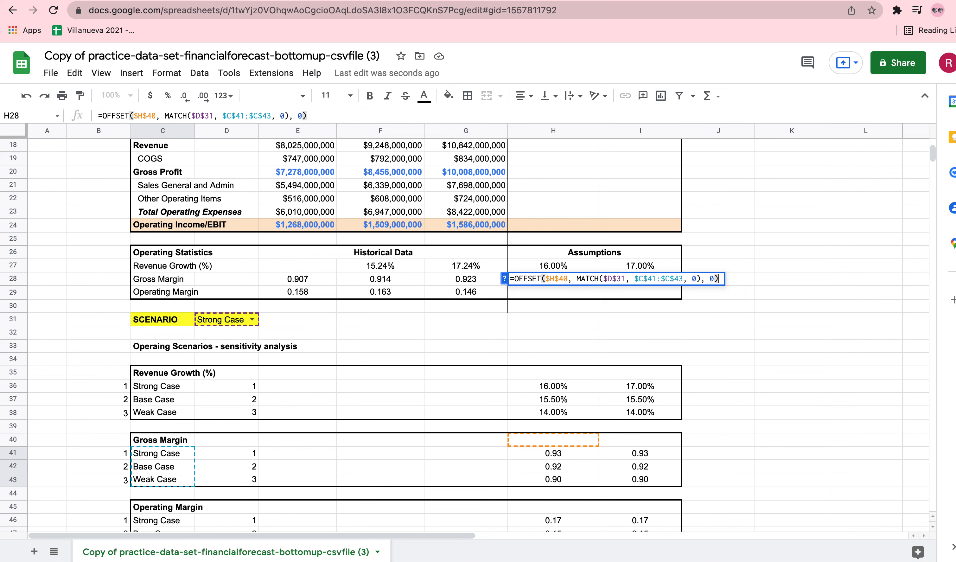
key(Return)
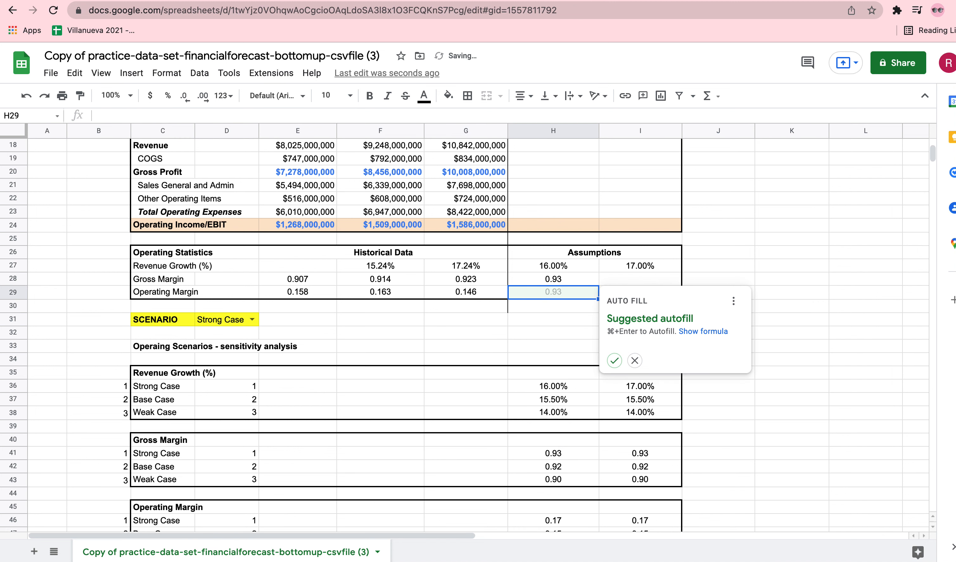
click(634, 360)
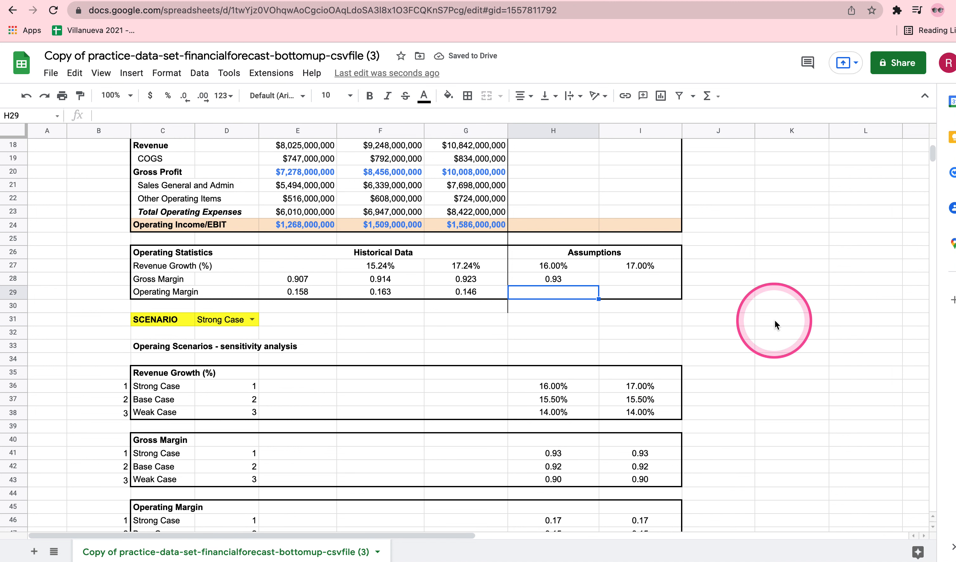
click(775, 321)
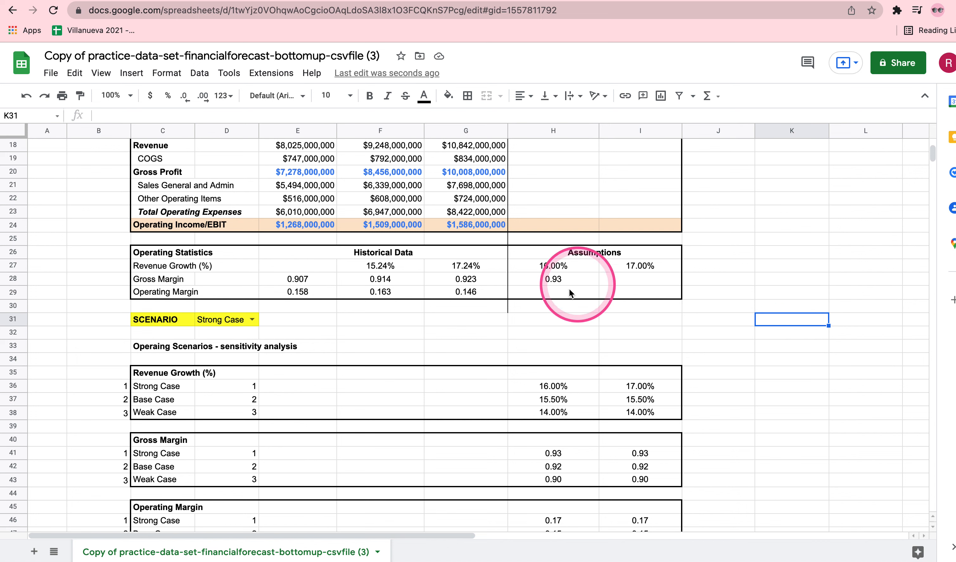
Copy the formula text from H28 into the Year 5 gross margin cell I28
click(555, 281)
double_click(581, 281)
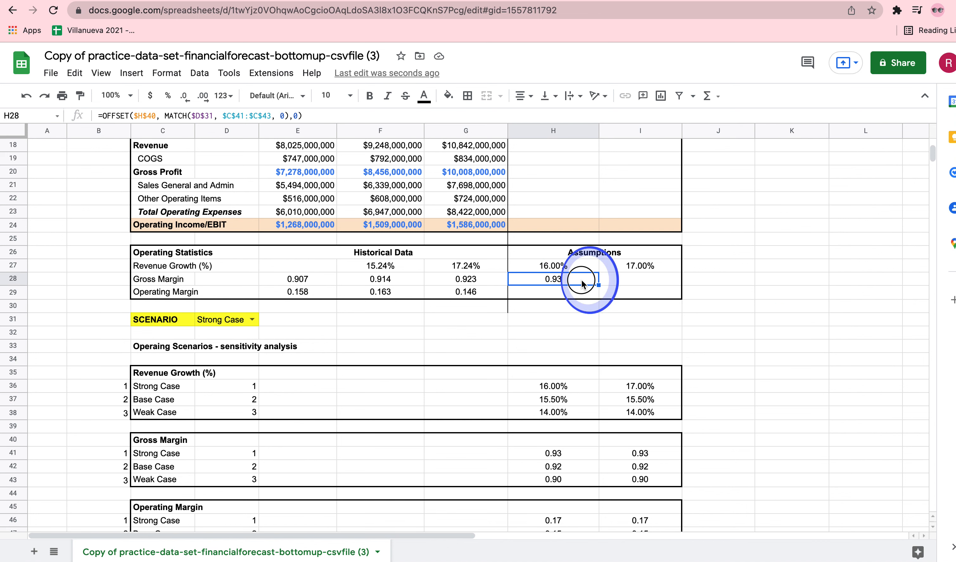
key(Return)
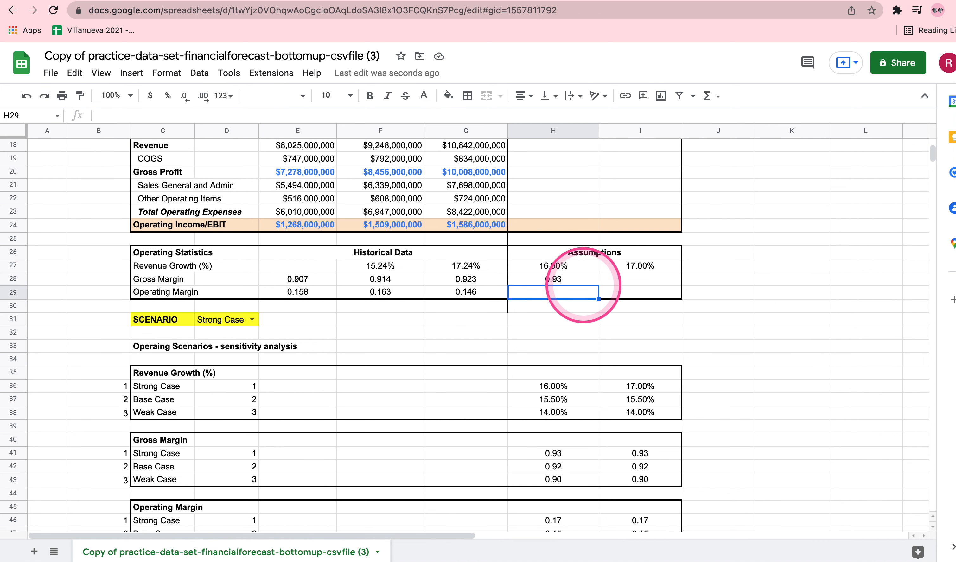
scroll(521, 231, up, 5)
scroll(564, 327, down, 5)
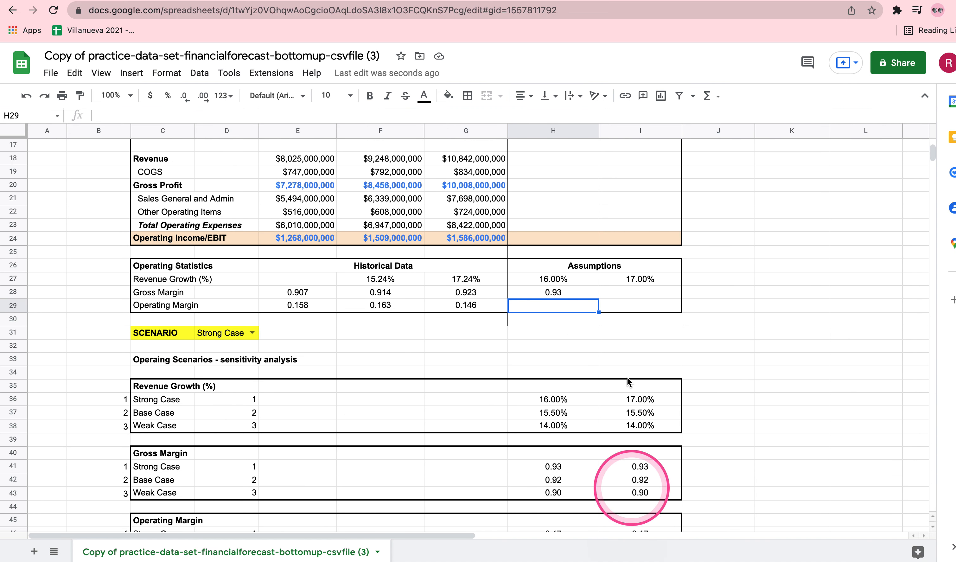
double_click(638, 294)
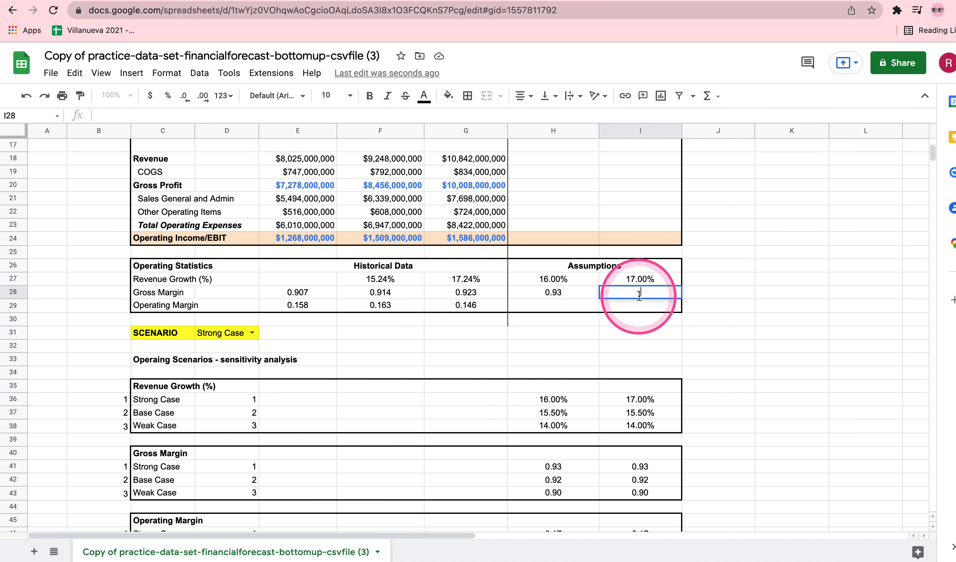
text(=OFFSET($H$40, MATCH($D$31, $C$41:$C$43, 0),0))
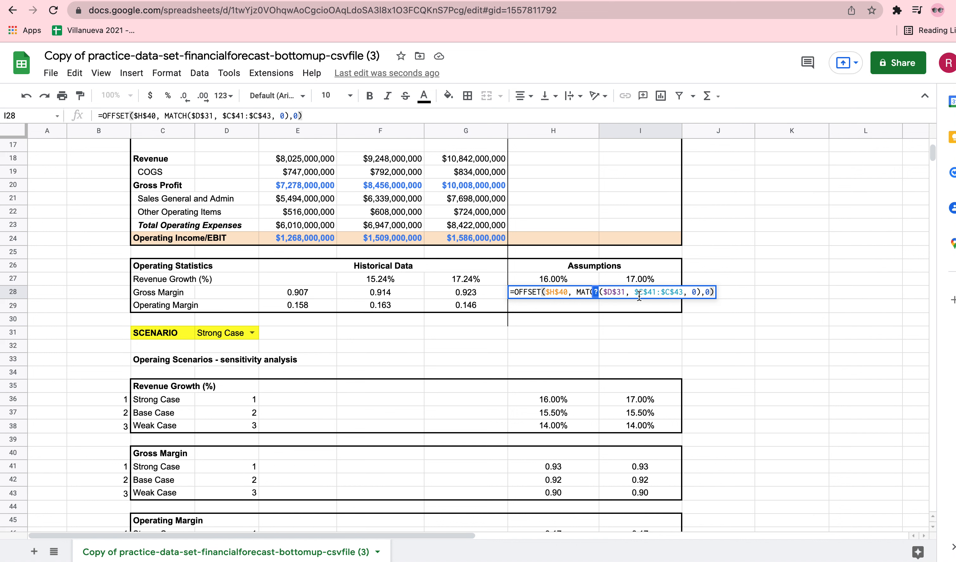
Change the OFFSET column offset in the I28 formula to 1, enter it and reject the autofill suggestion
click(726, 298)
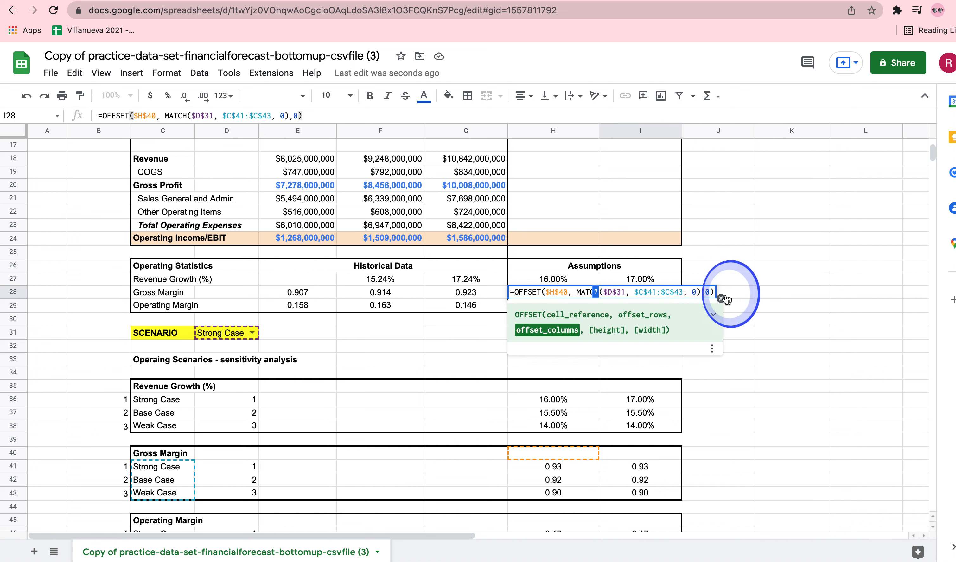
click(725, 298)
key(BackSpace)
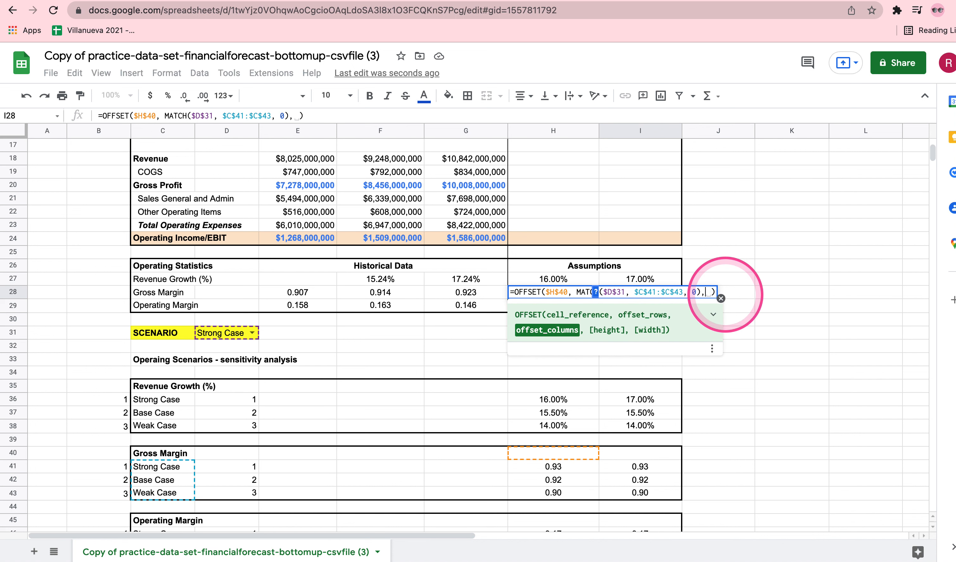
text(1)
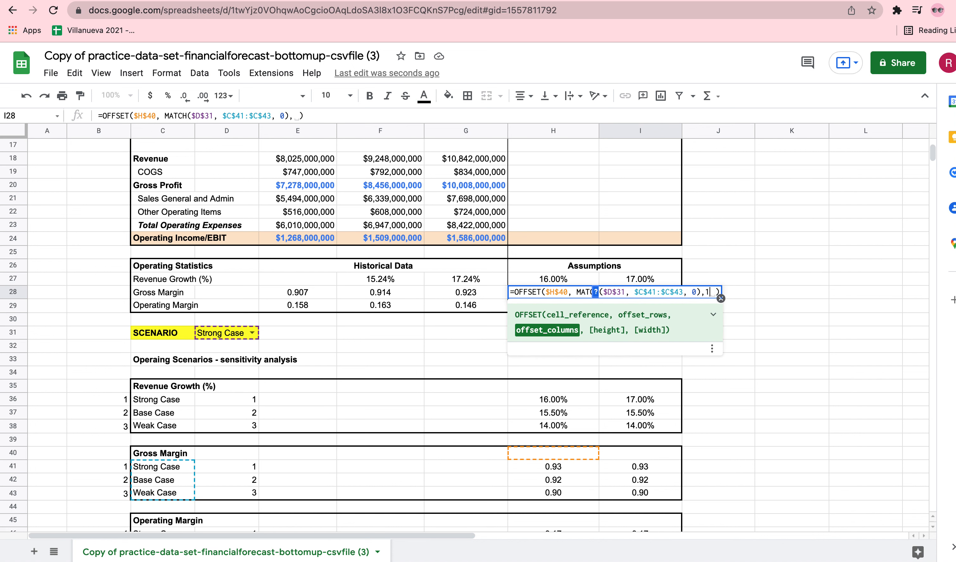
key(Return)
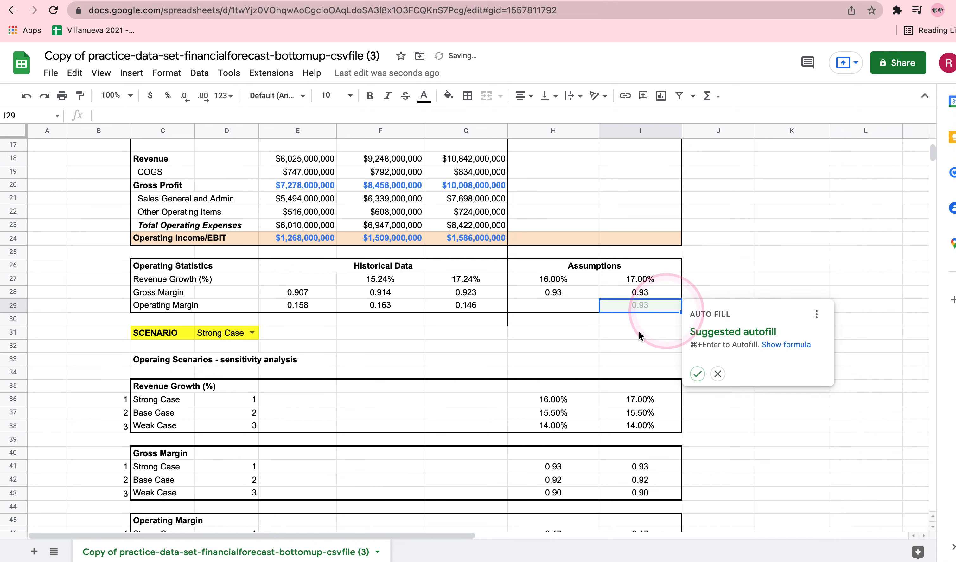
click(718, 373)
scroll(742, 393, down, 1)
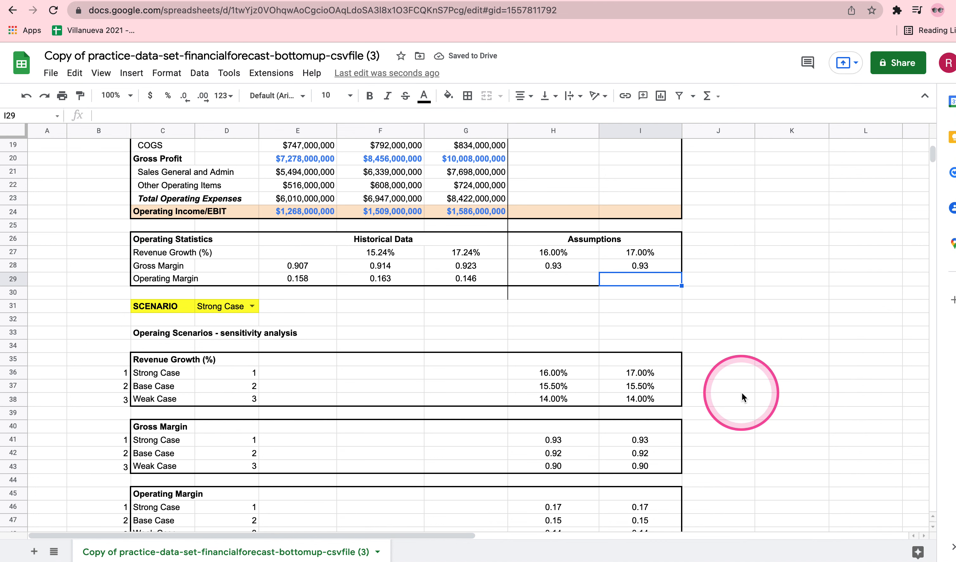
Select the Operating Margin row across C29:H29 in the Operating Statistics table
click(164, 284)
drag(164, 284, 576, 285)
scroll(573, 391, down, 1)
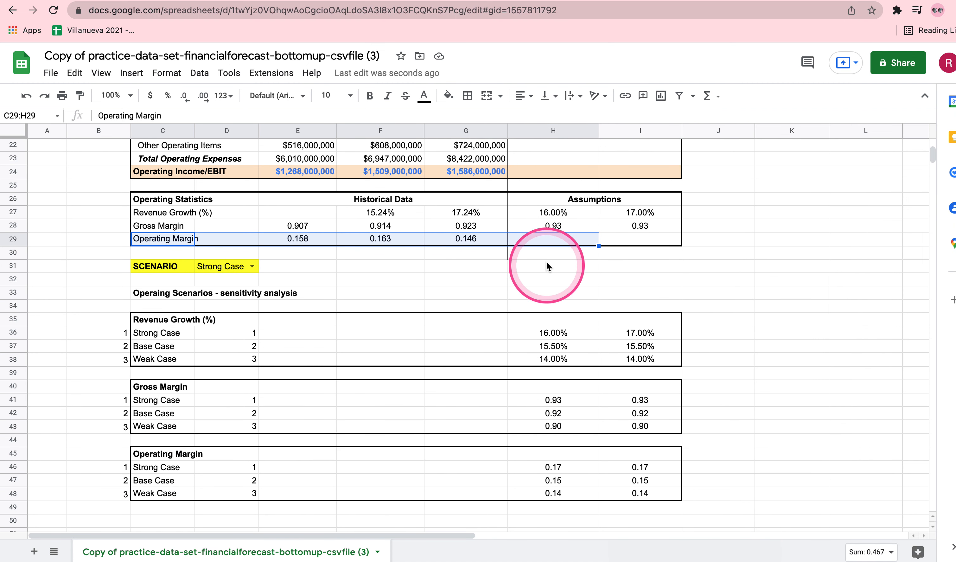
Start an OFFSET formula in the Year 4 operating margin cell H29 with $H$45 as its absolute cell reference
double_click(559, 238)
text(=)
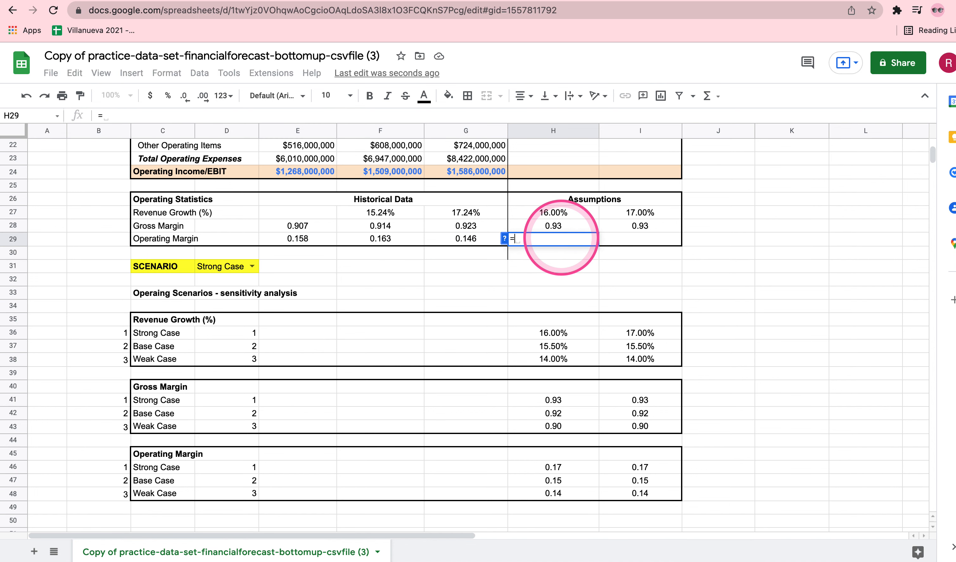
text(OFFSET)
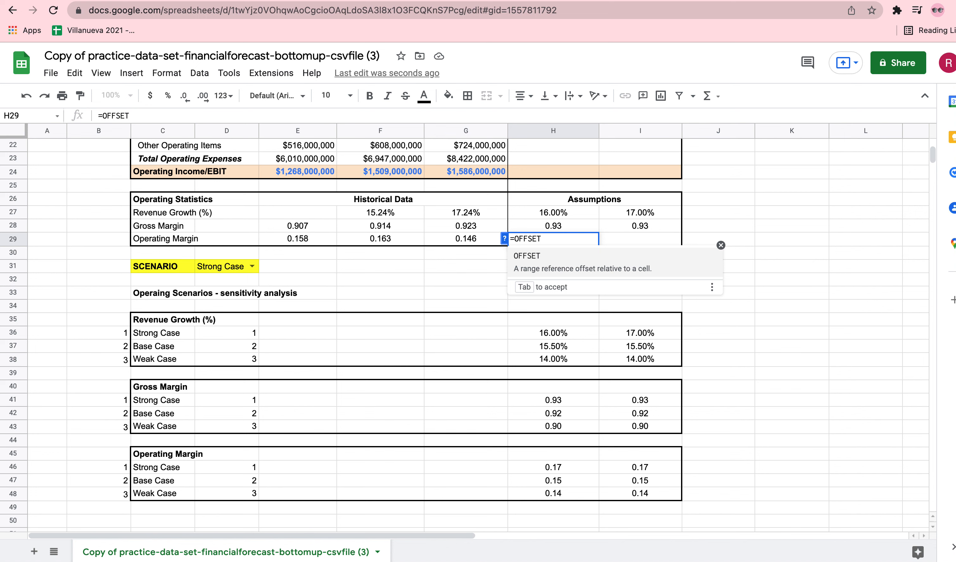
text(()
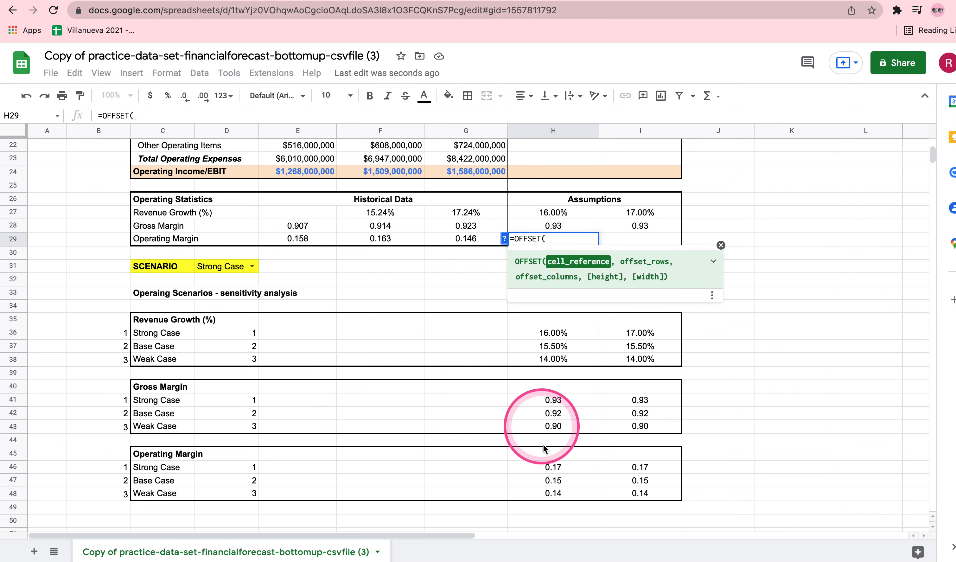
click(544, 456)
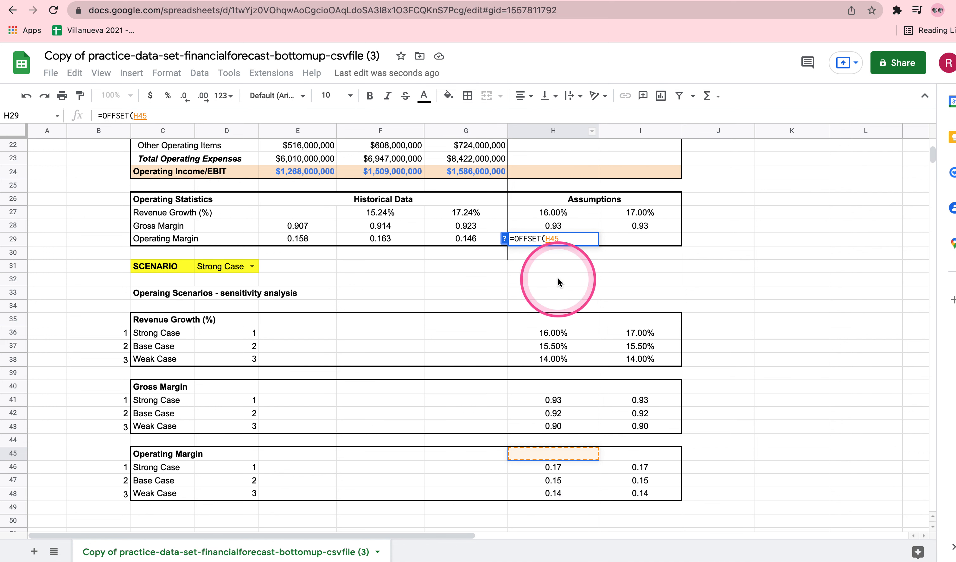
click(559, 240)
click(586, 256)
key(F4)
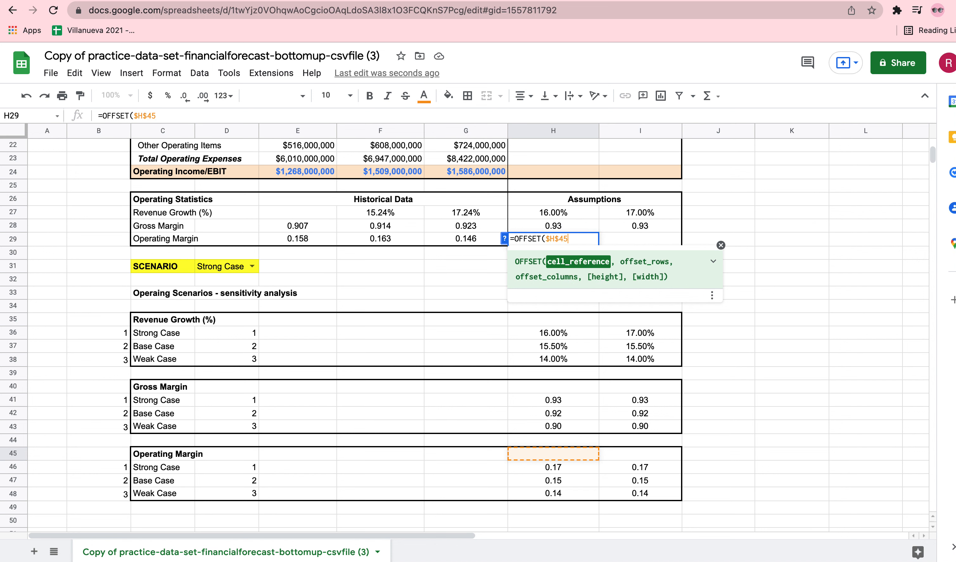
text(, )
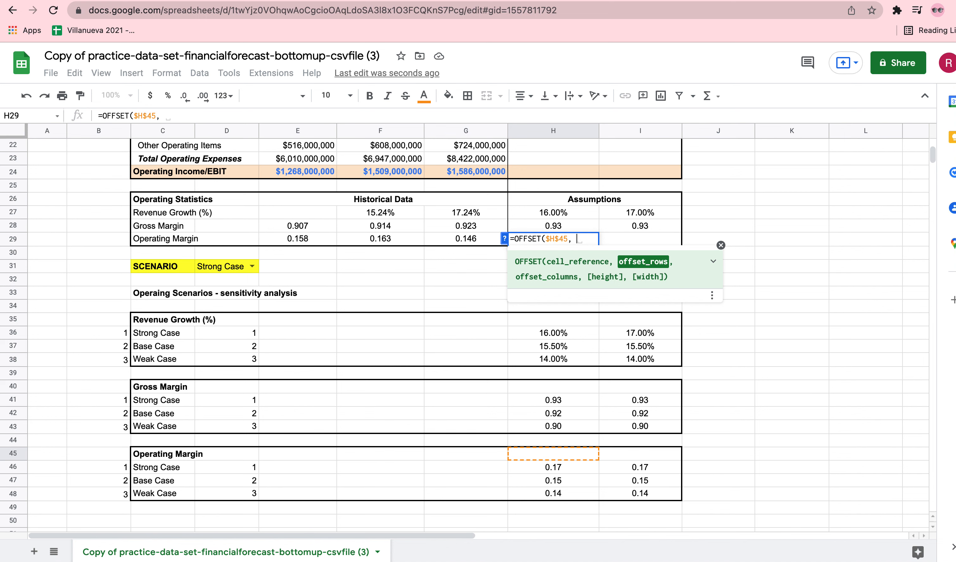
text(MATCH()
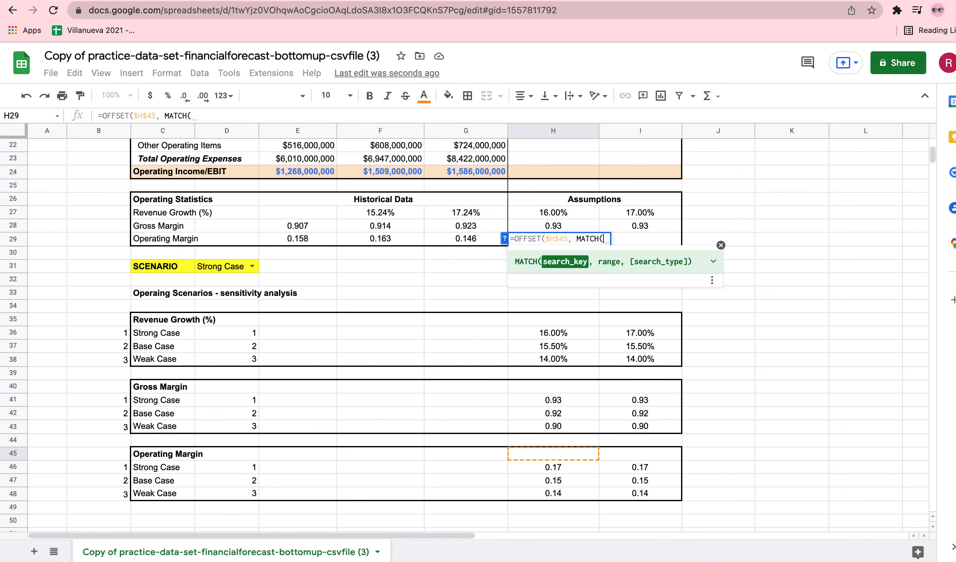
Nest a MATCH function as the OFFSET row argument in H29, using the scenario cell $D$31 as the absolute search key
click(223, 267)
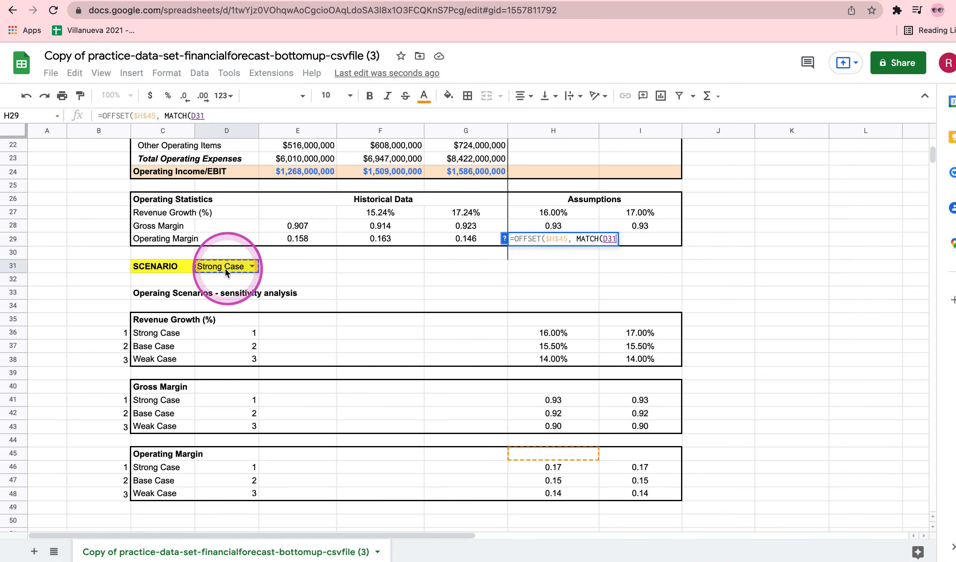
click(604, 239)
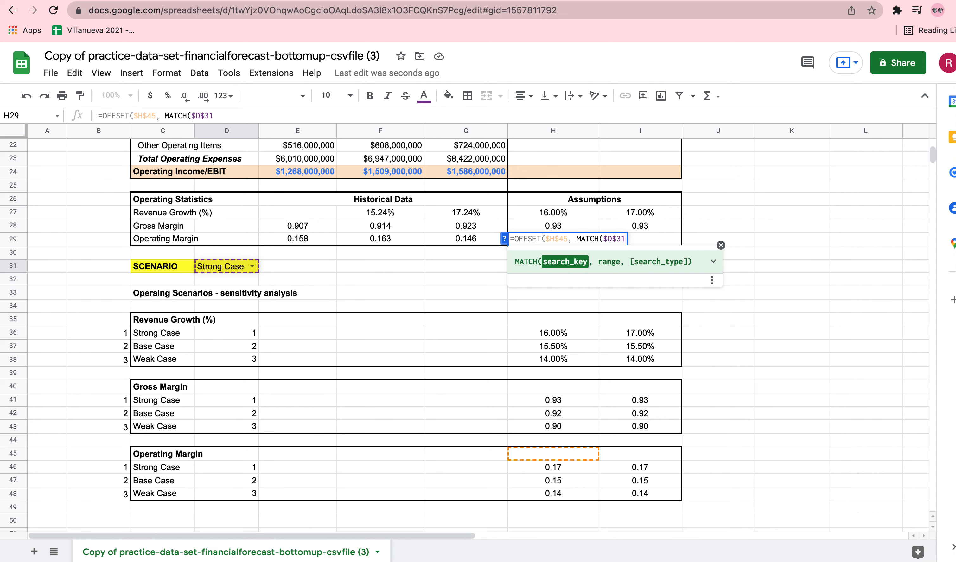
text(,)
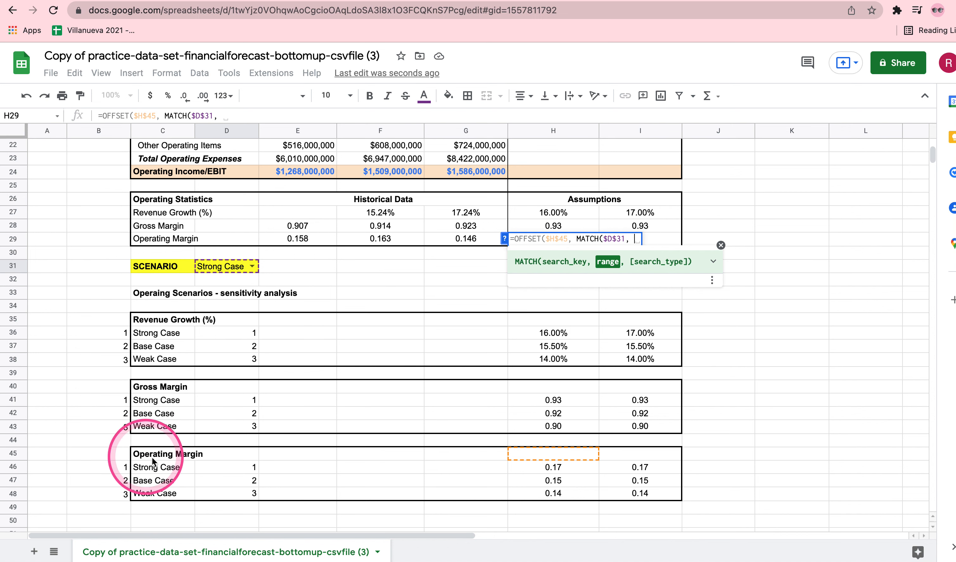
Set the MATCH range in H29 to the Operating Margin case names as the absolute reference $C$46:$C$48
drag(155, 467, 154, 496)
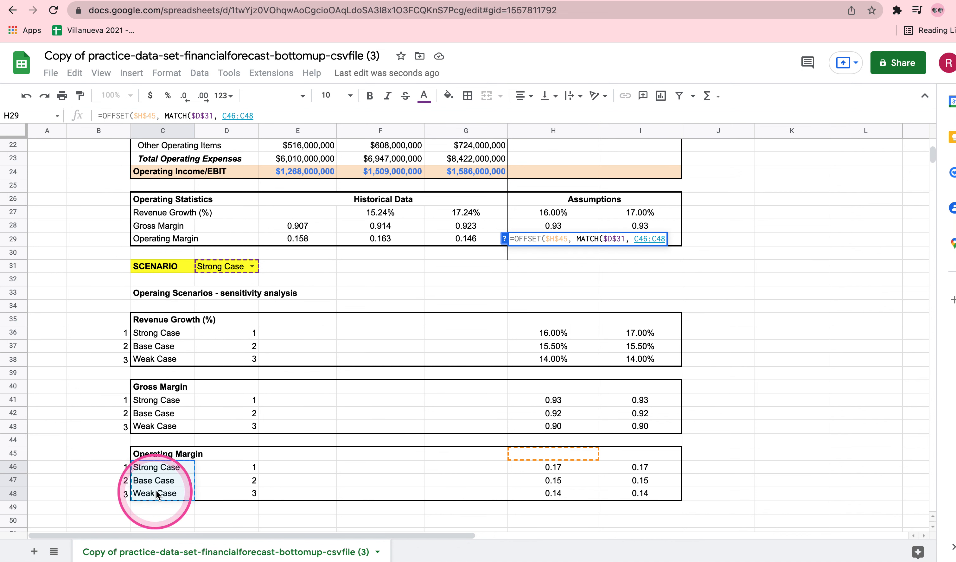
key(Left)
key(Left)
drag(156, 467, 159, 492)
text(,)
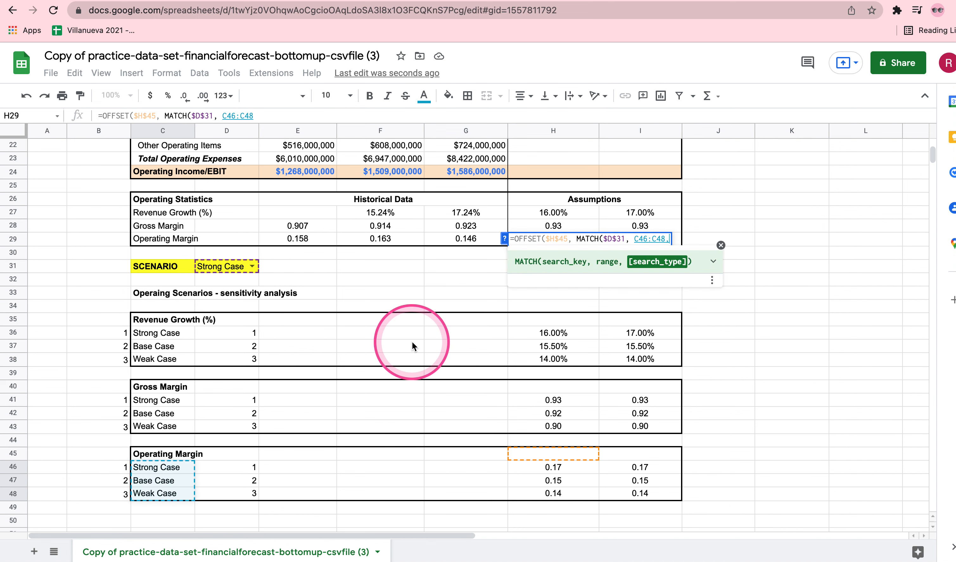
key(Left)
key(Left)
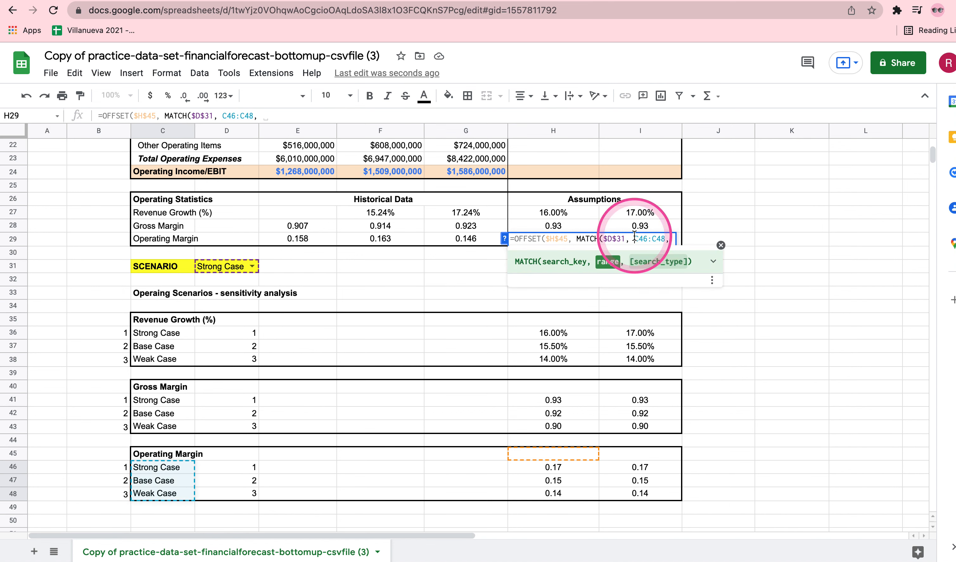
key(Right)
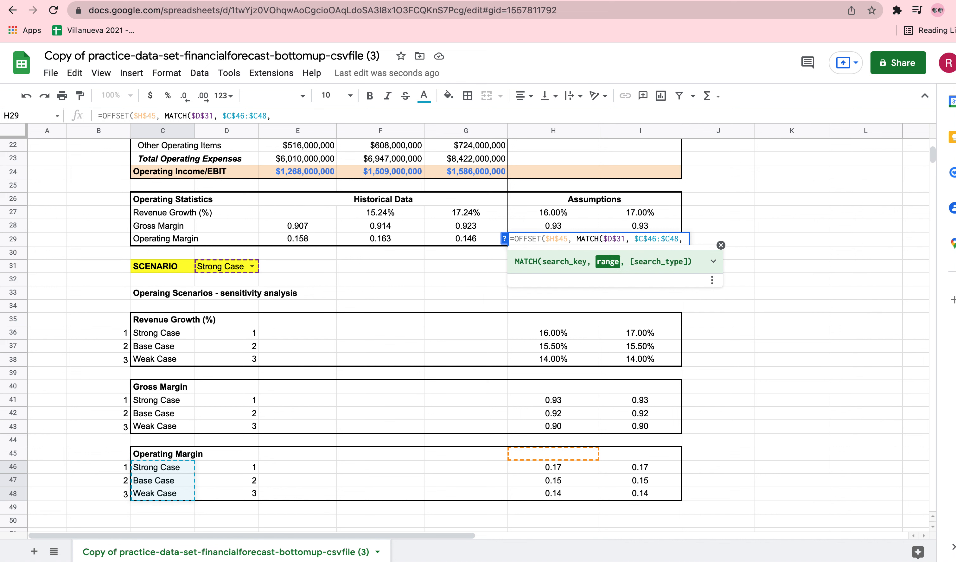
key(Right)
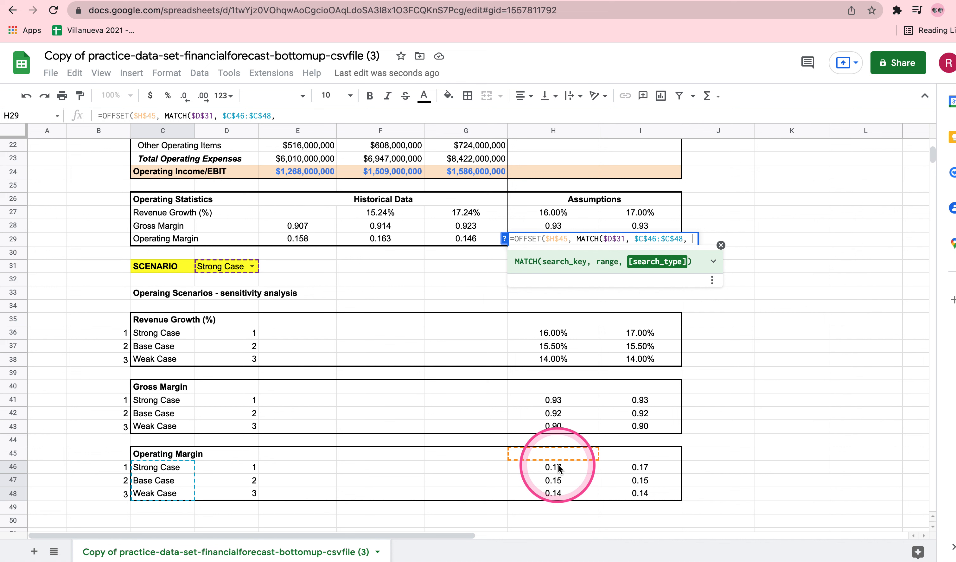
Finish the H29 formula with a MATCH search type of 0 and an OFFSET column offset of 0, and enter it
text(0)
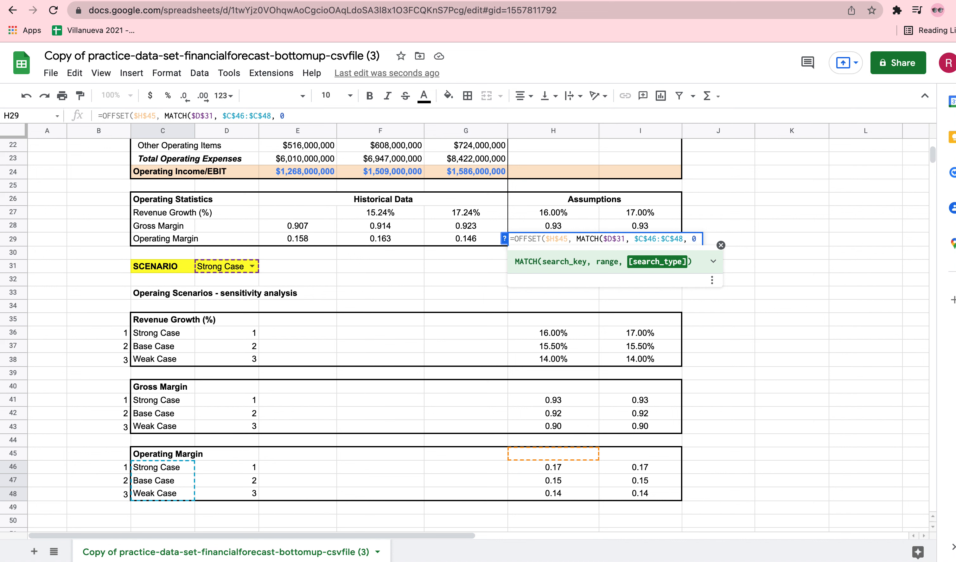
text())
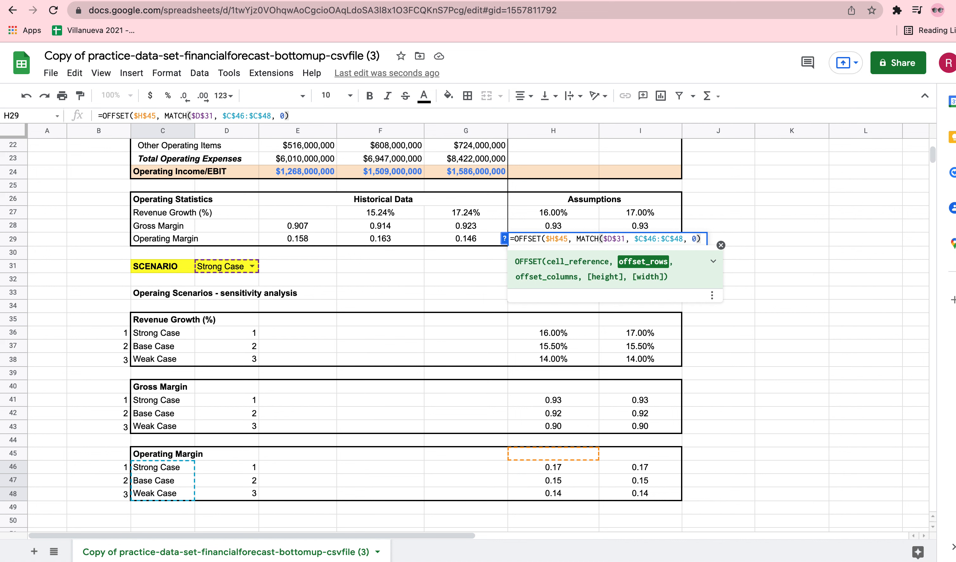
text(,)
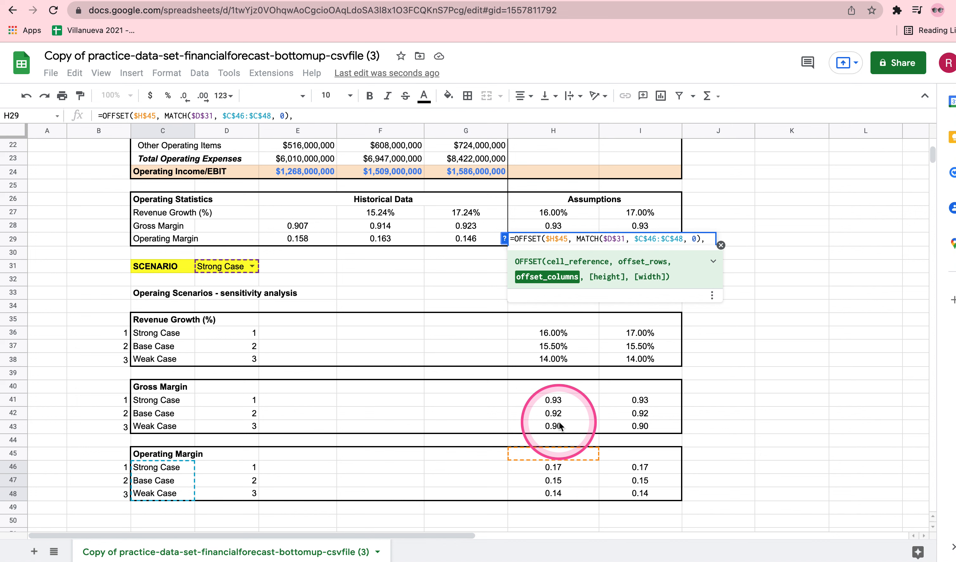
text(0))
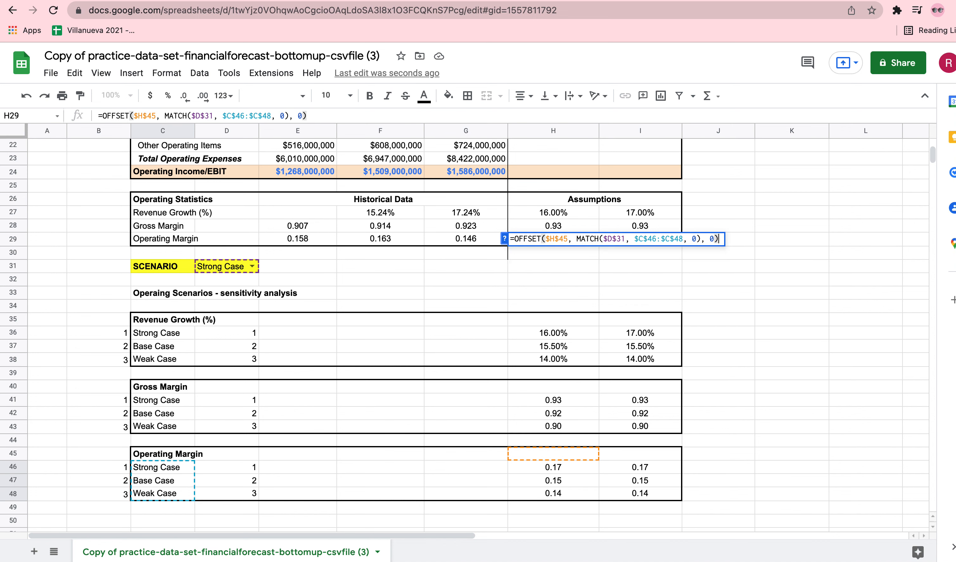
key(Return)
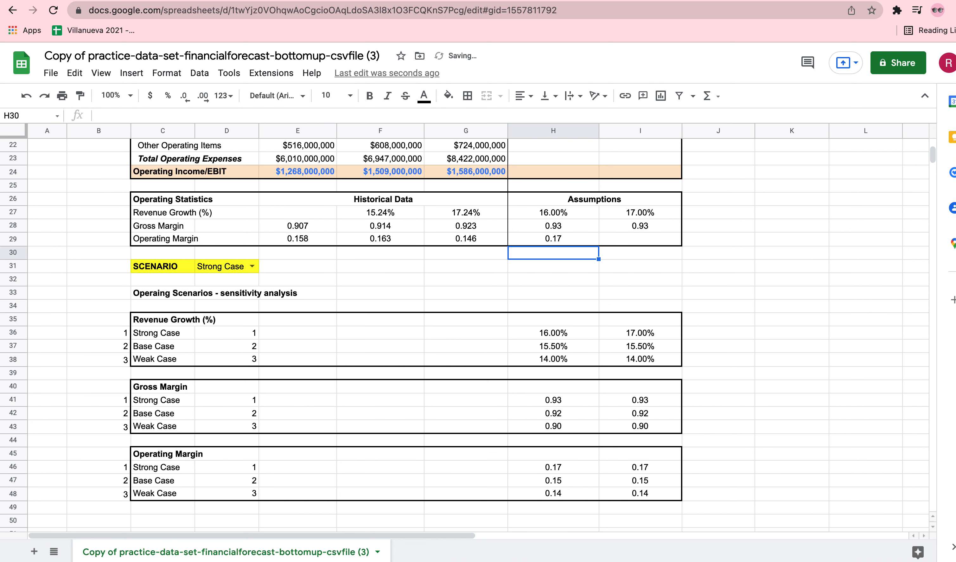
Copy the formula text from H29 into the Year 5 operating margin cell I29
double_click(556, 236)
triple_click(560, 237)
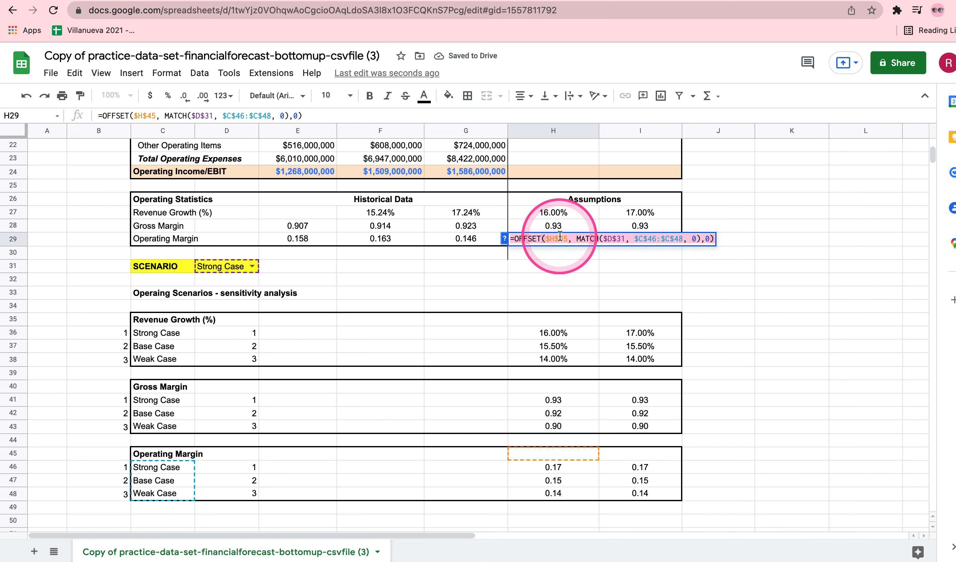
key(ctrl+c)
key(Return)
double_click(635, 236)
key(ctrl+v)
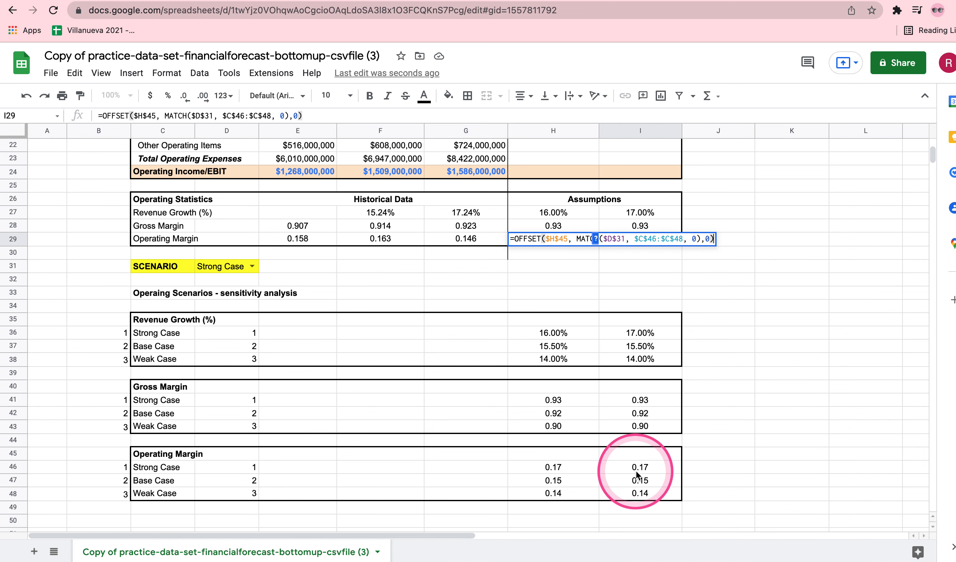
Change the OFFSET column offset in the I29 formula to 1 and enter it
click(710, 240)
key(BackSpace)
text(1)
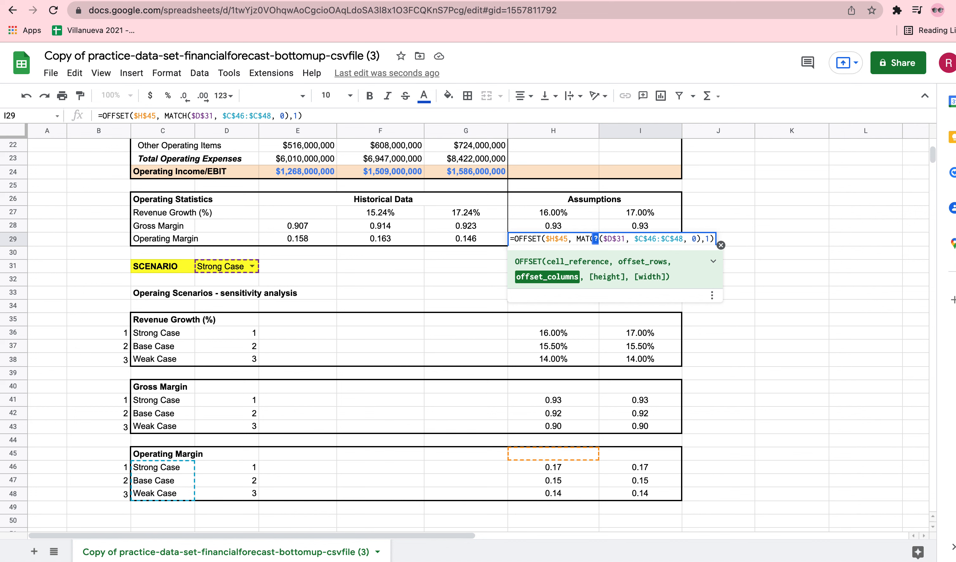
key(Return)
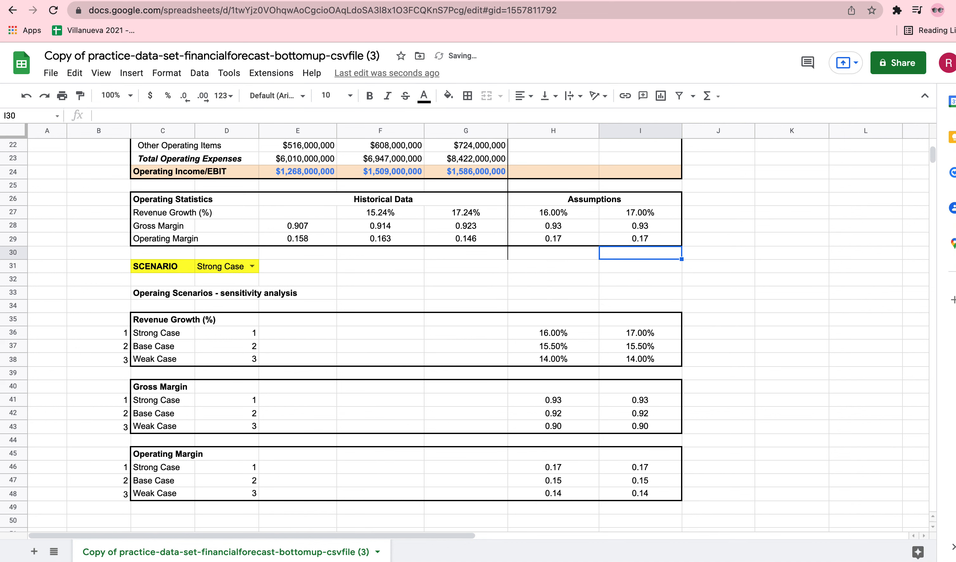
Switch the scenario selection in D31 to Base Case
click(252, 267)
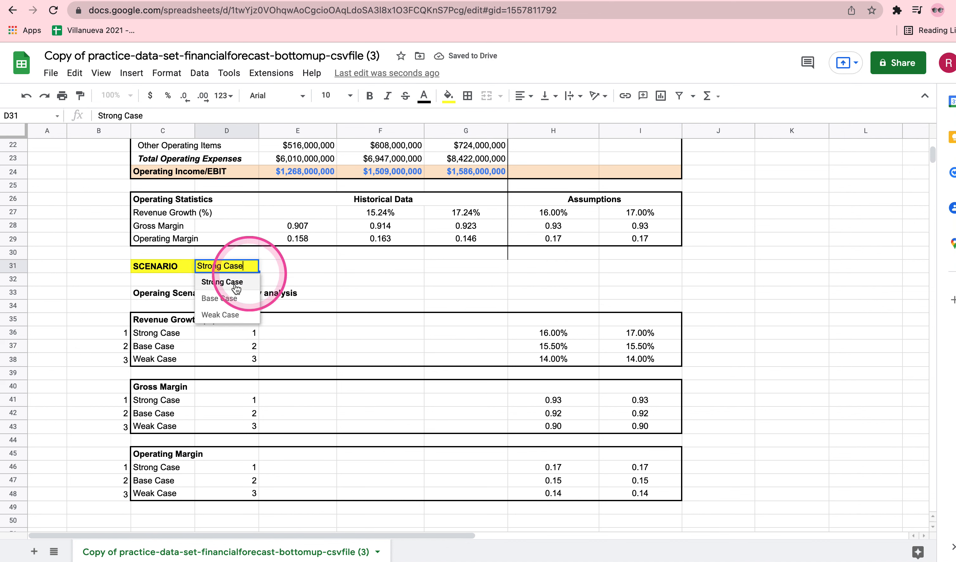
click(225, 299)
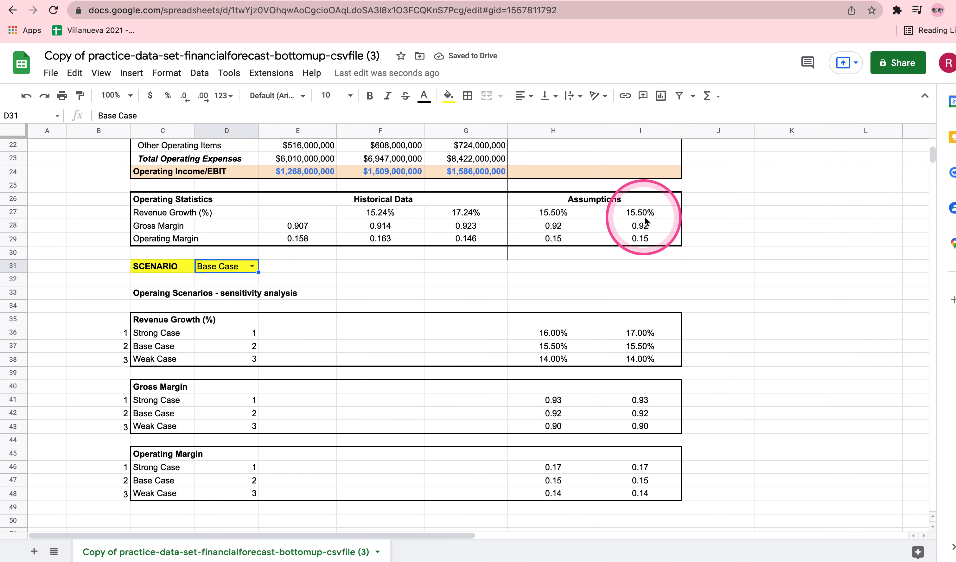
click(748, 309)
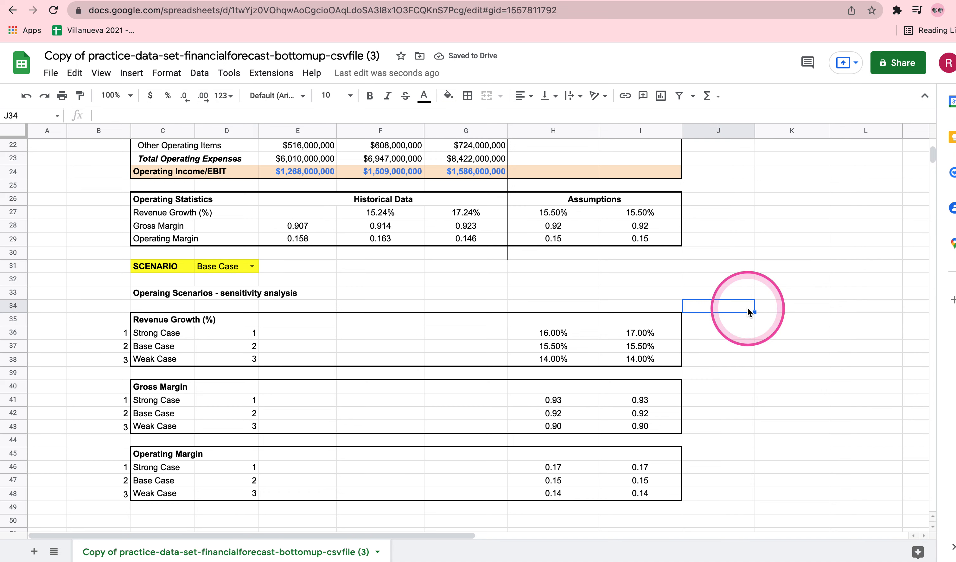
Fill the Year 4 and Year 5 assumption cells H27:I29 with light blue
scroll(748, 308, up, 3)
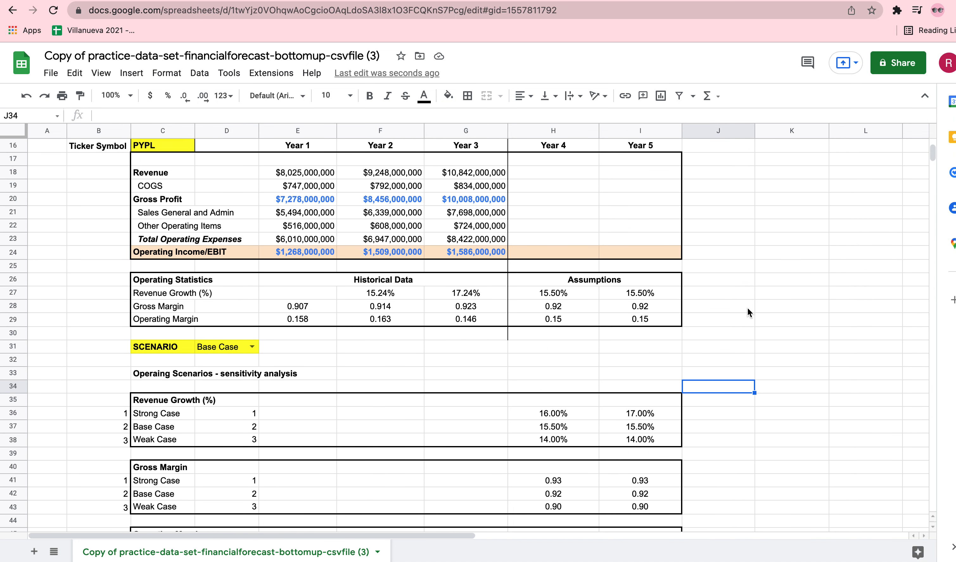
drag(529, 305, 634, 335)
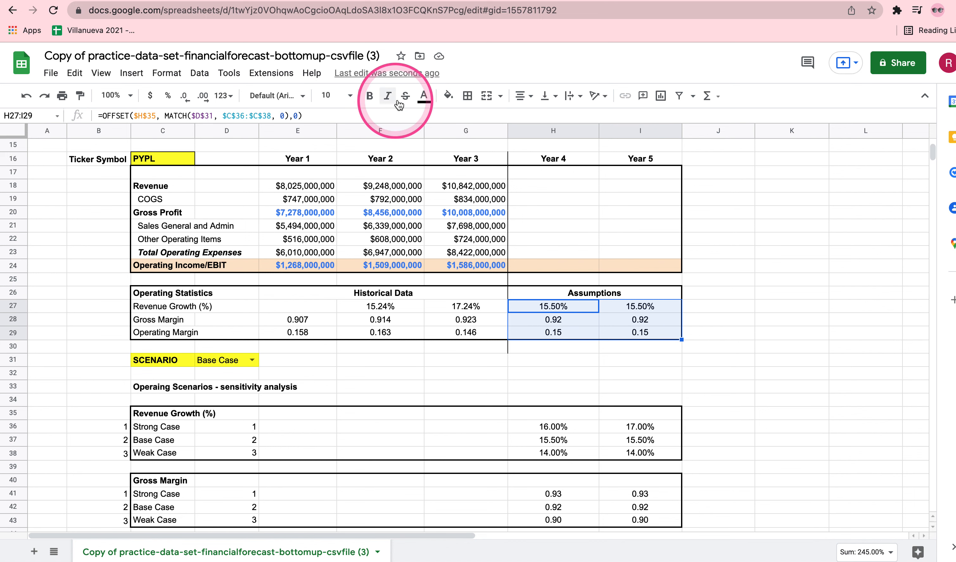
click(448, 97)
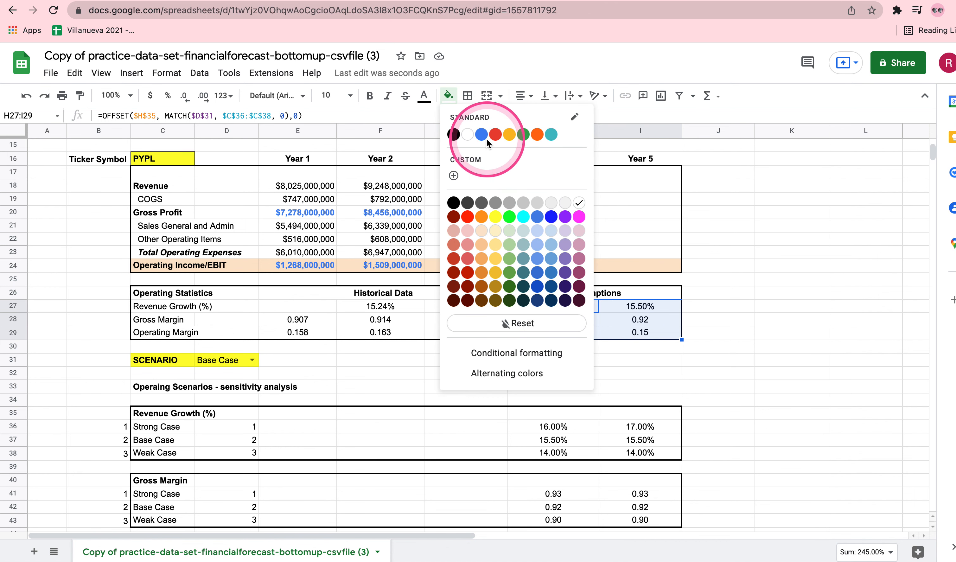
click(537, 230)
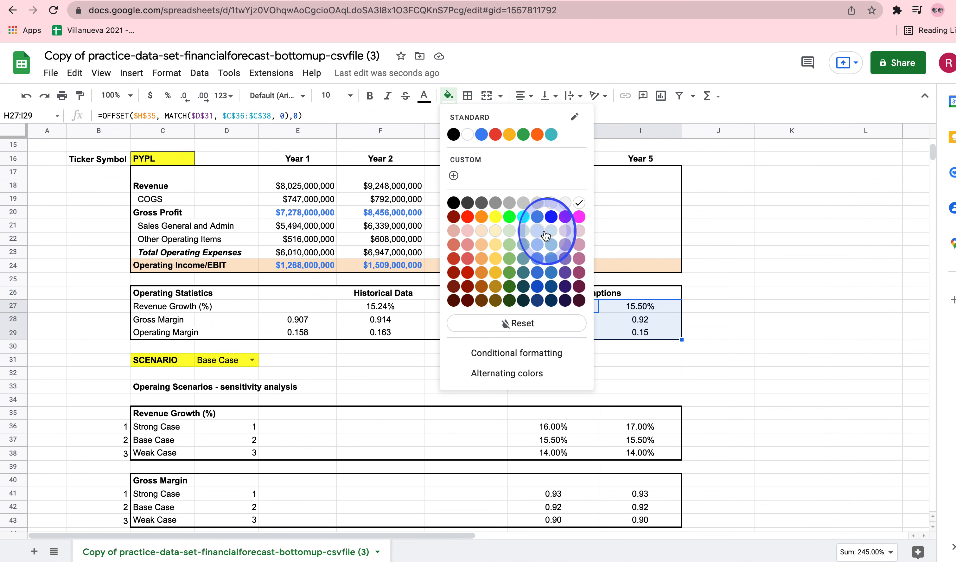
click(758, 261)
Fill the Year 4 and Year 5 Revenue cells H18:I18 with light yellow
scroll(714, 259, up, 3)
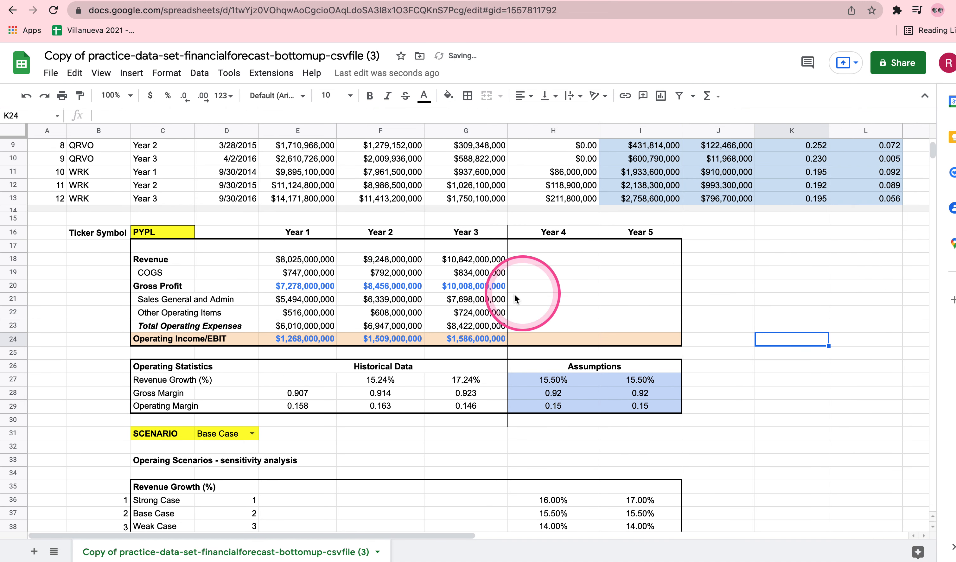
drag(538, 263, 602, 262)
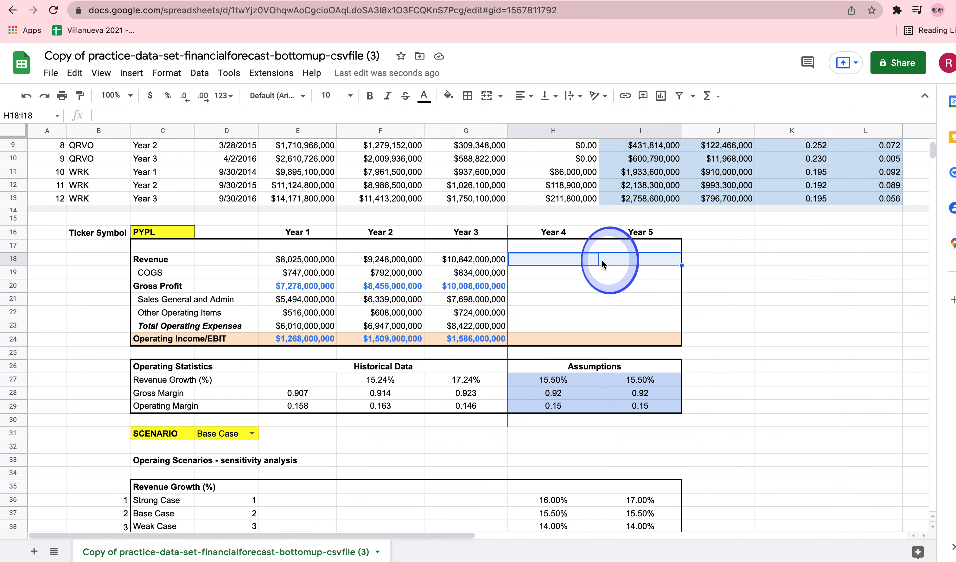
click(448, 95)
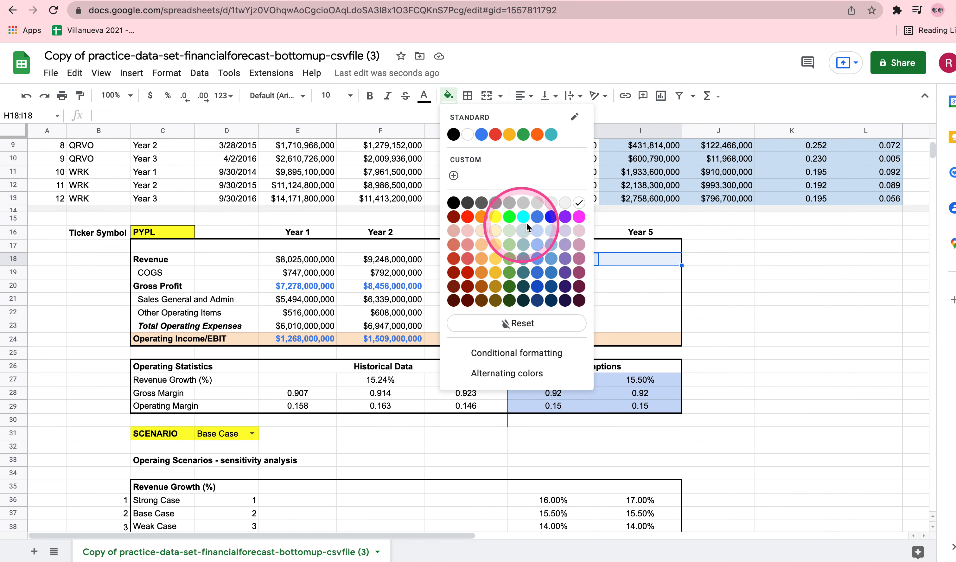
click(496, 231)
click(783, 312)
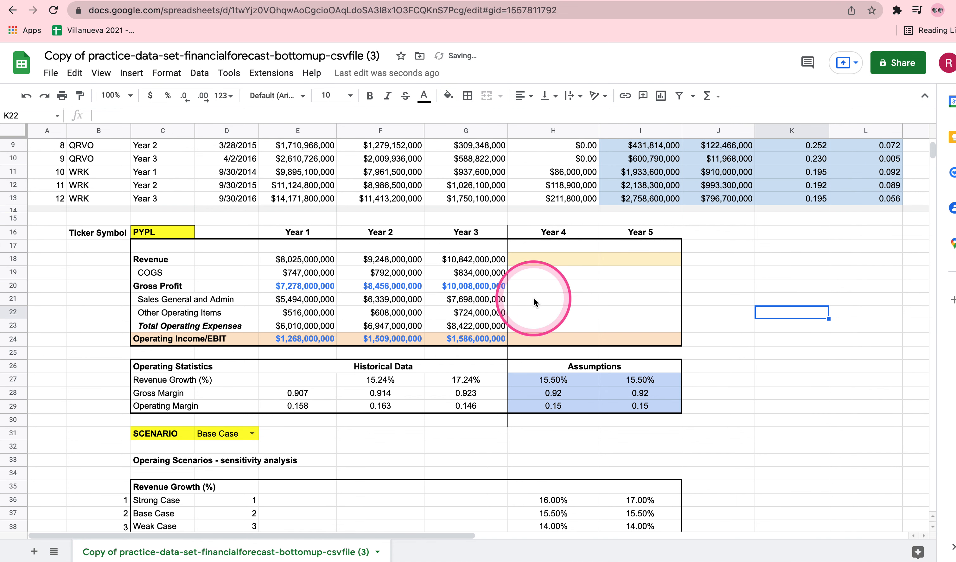
Fill the Year 4 and Year 5 Gross Profit cells H20:I20 with light yellow
drag(525, 284, 618, 289)
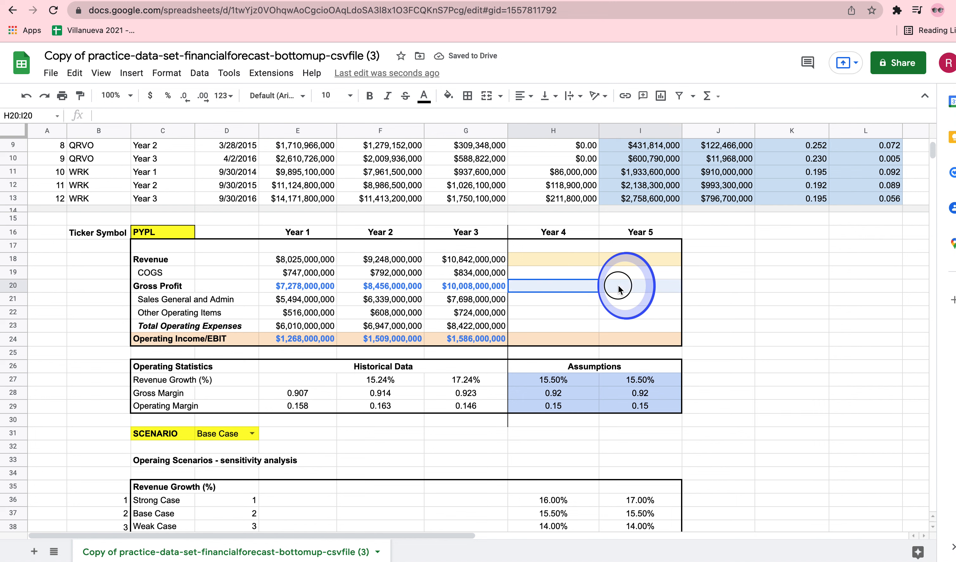
click(448, 95)
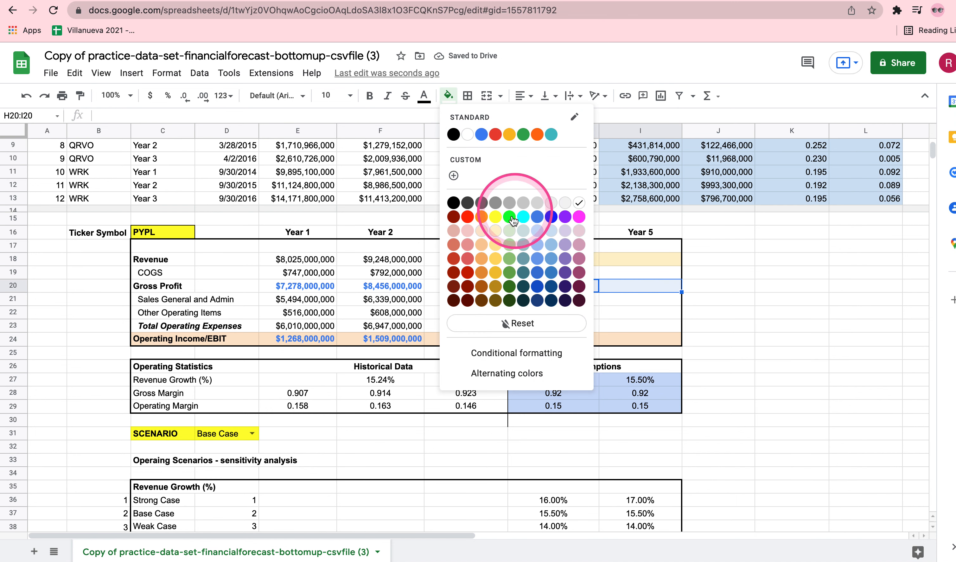
click(496, 231)
click(547, 339)
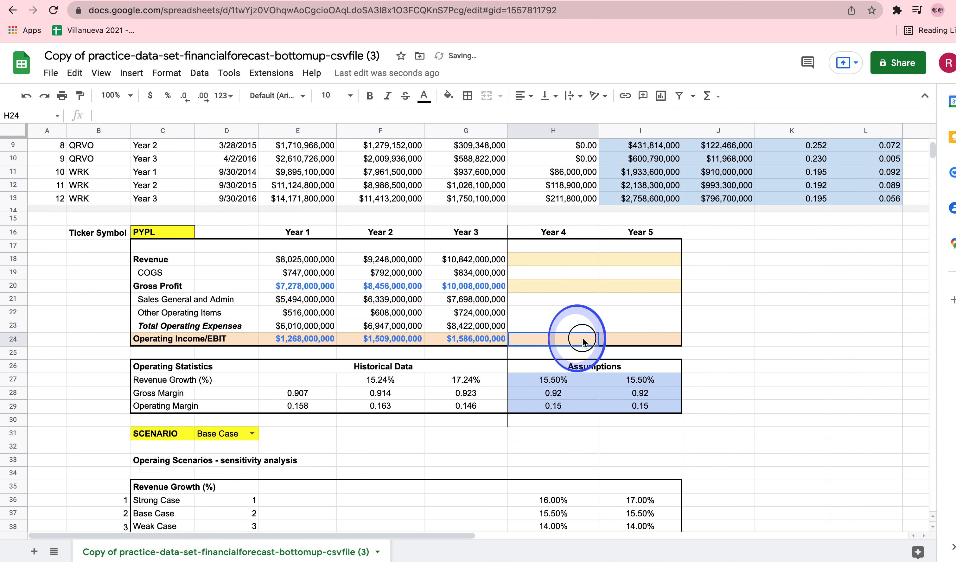
drag(547, 338, 641, 339)
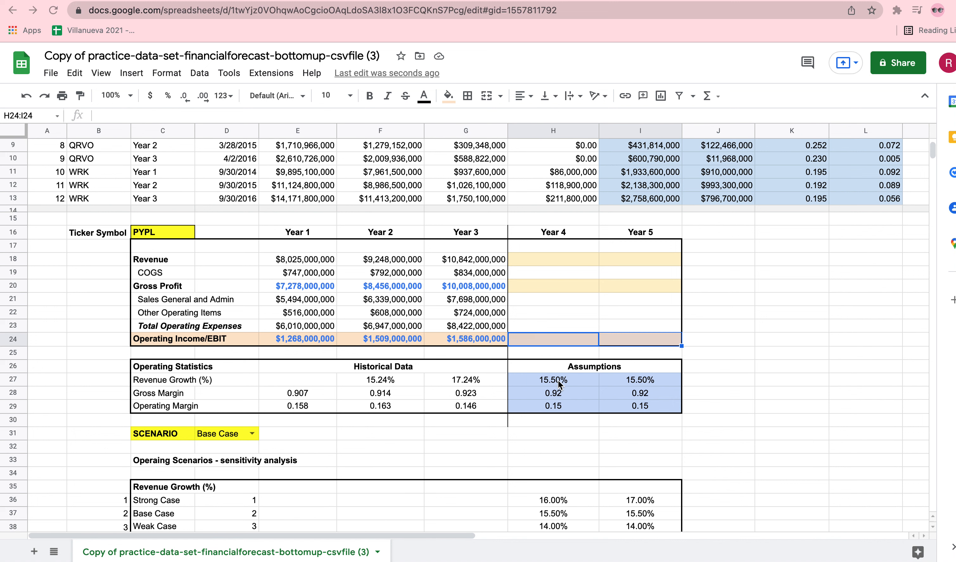
Enter the Year 4 Revenue formula =G18*(1+H27) in H18 and dismiss the suggested autofill
double_click(553, 260)
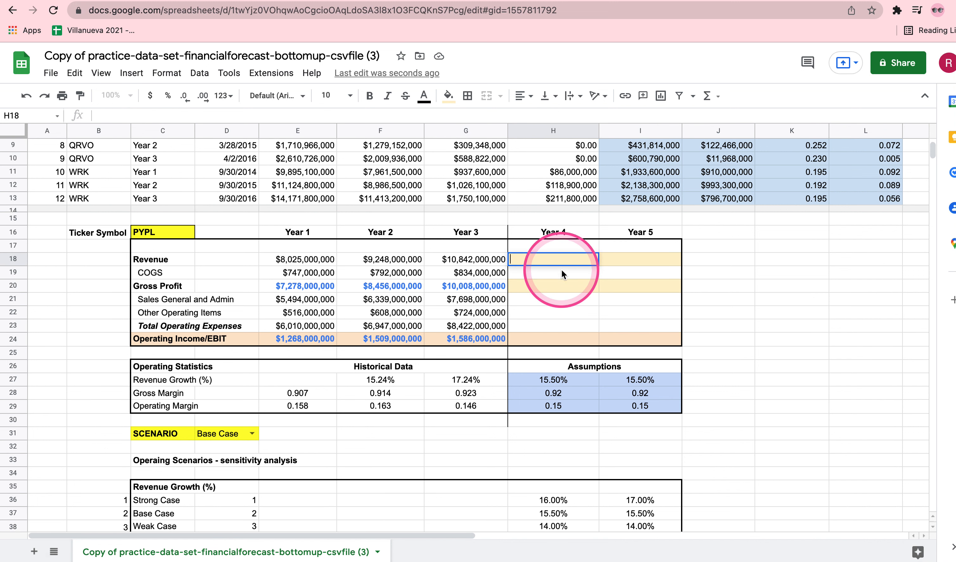
text(=)
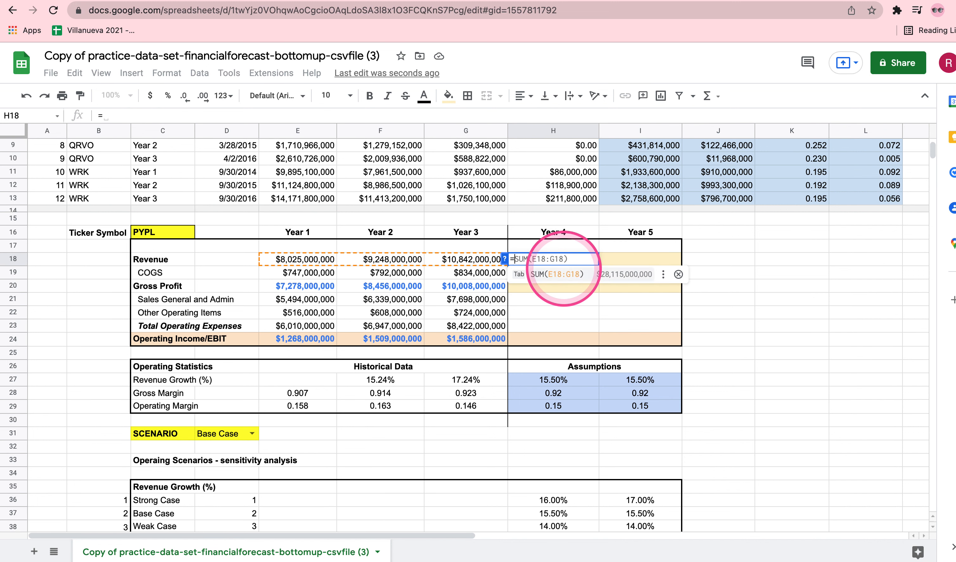
click(455, 261)
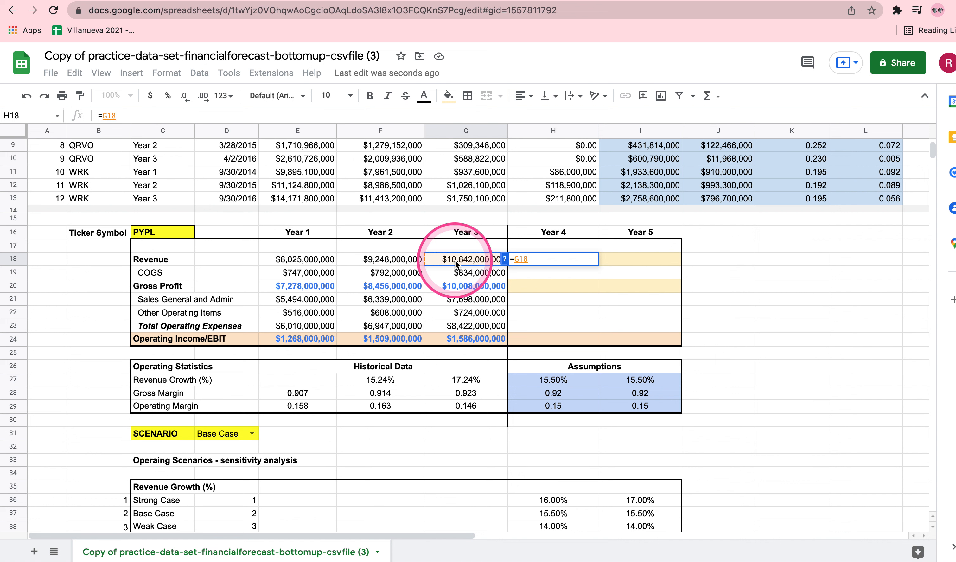
text(*(1)
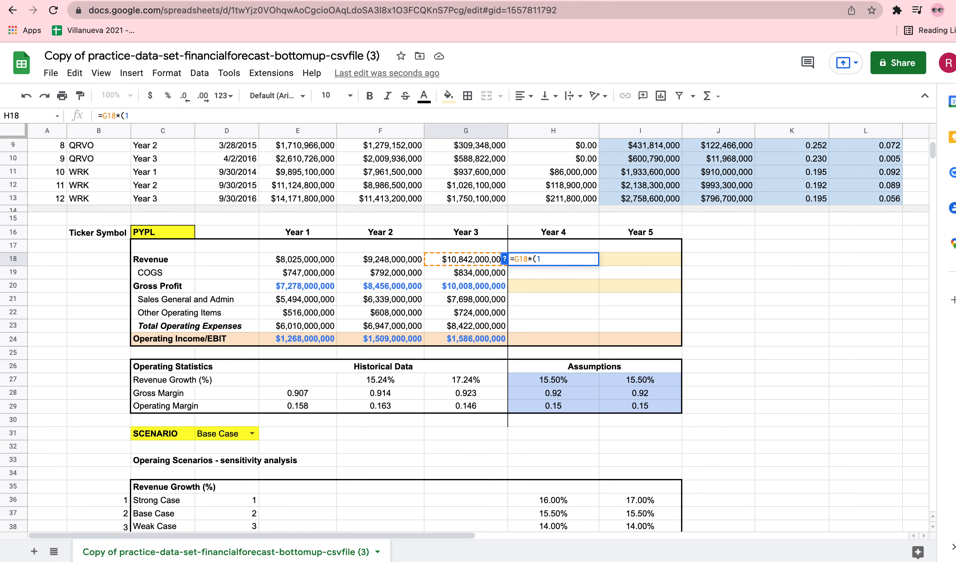
text(+)
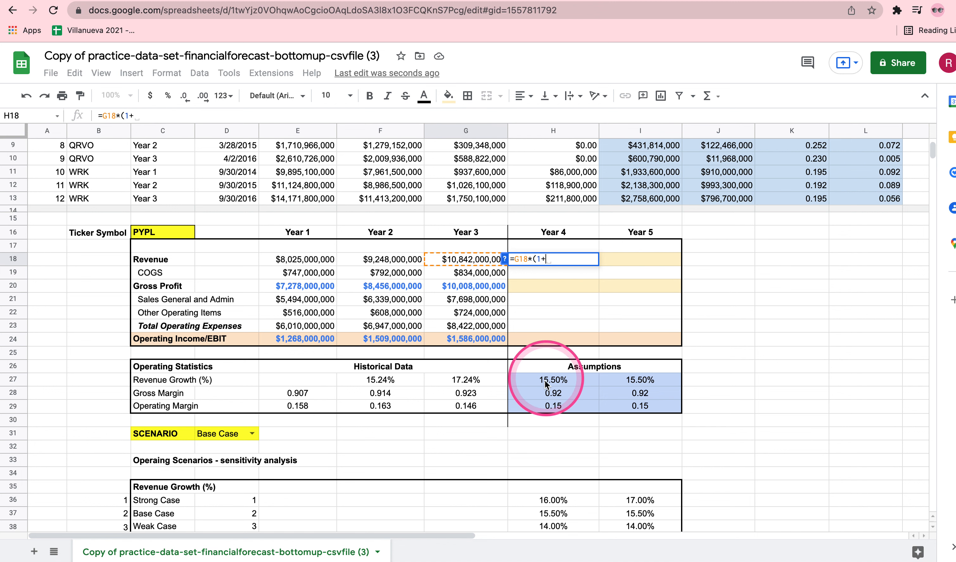
click(563, 382)
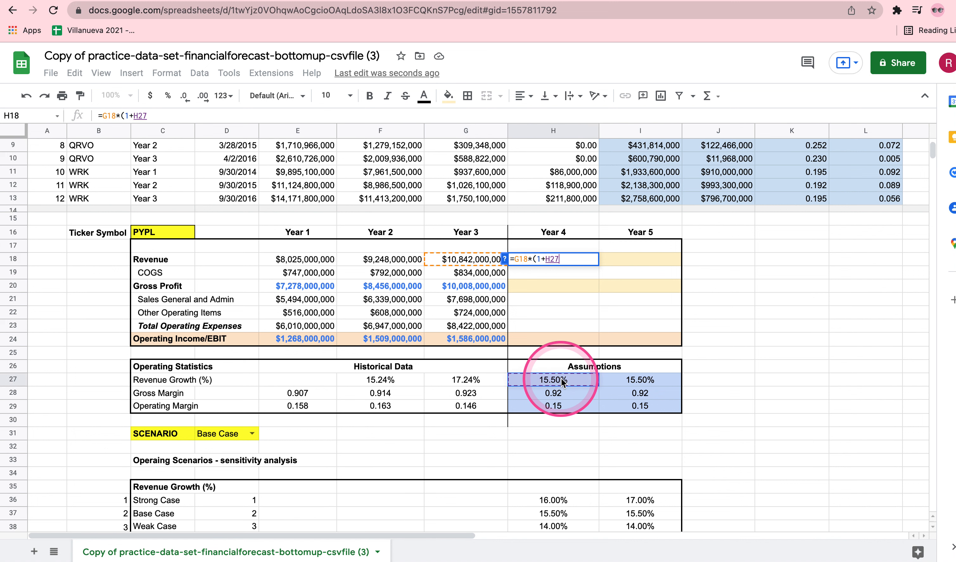
text())
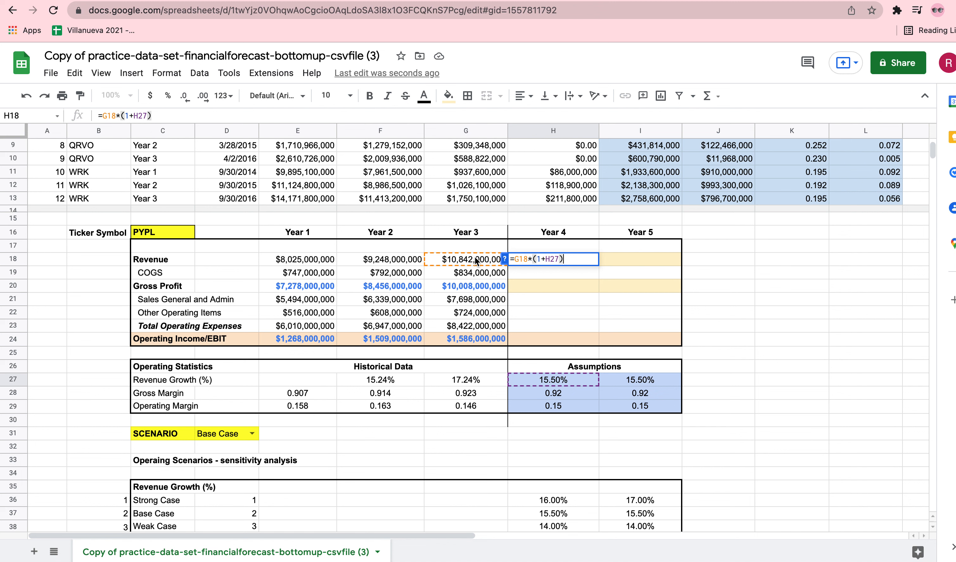
drag(563, 260, 480, 264)
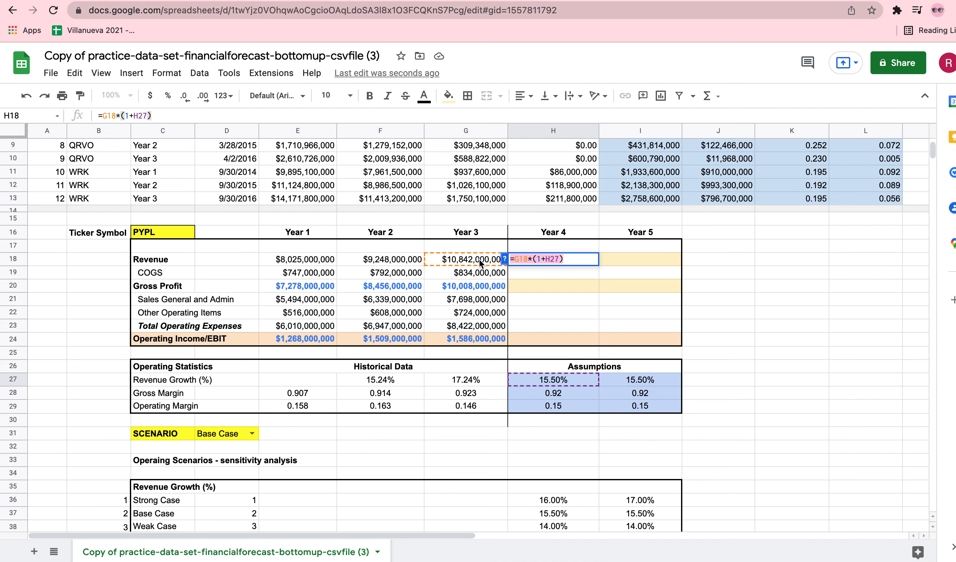
key(Return)
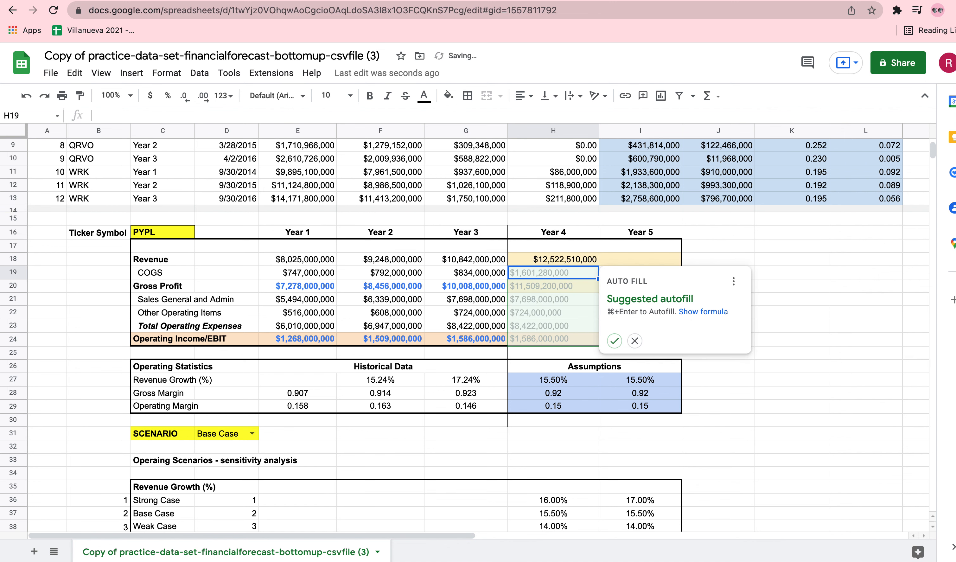
click(634, 341)
click(785, 289)
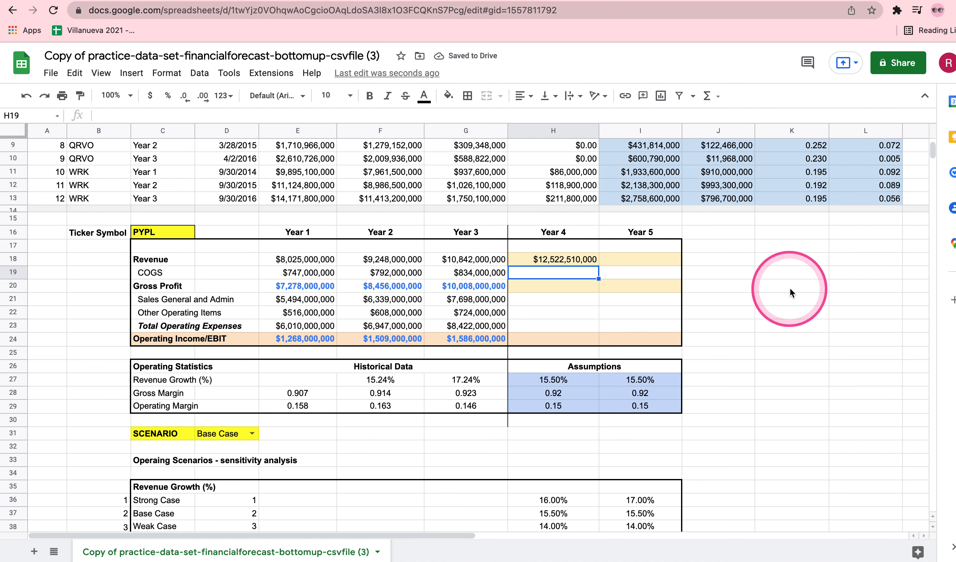
Center the contents of the Year 4 and Year 5 forecast cells H18:I24 horizontally
click(584, 261)
drag(540, 260, 647, 339)
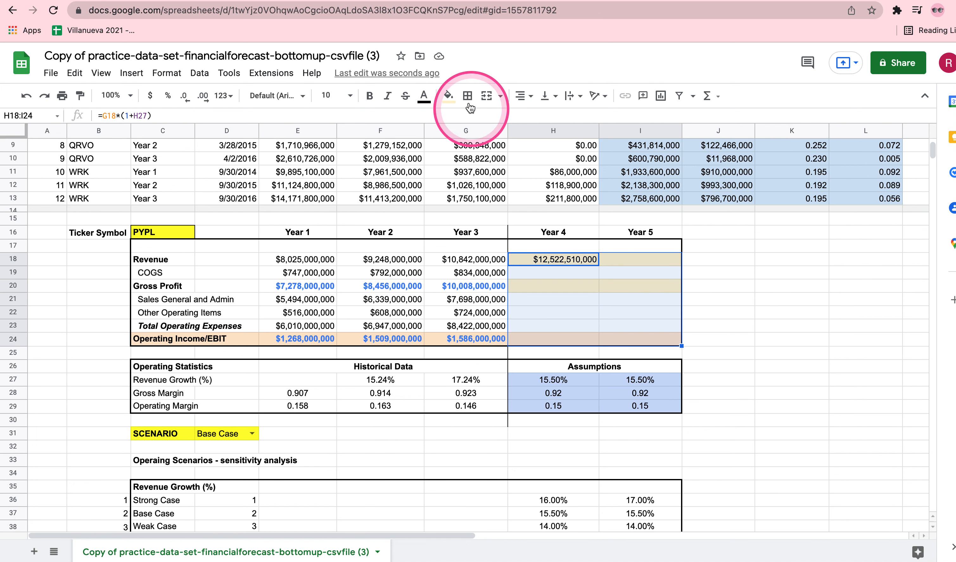
click(522, 96)
click(533, 115)
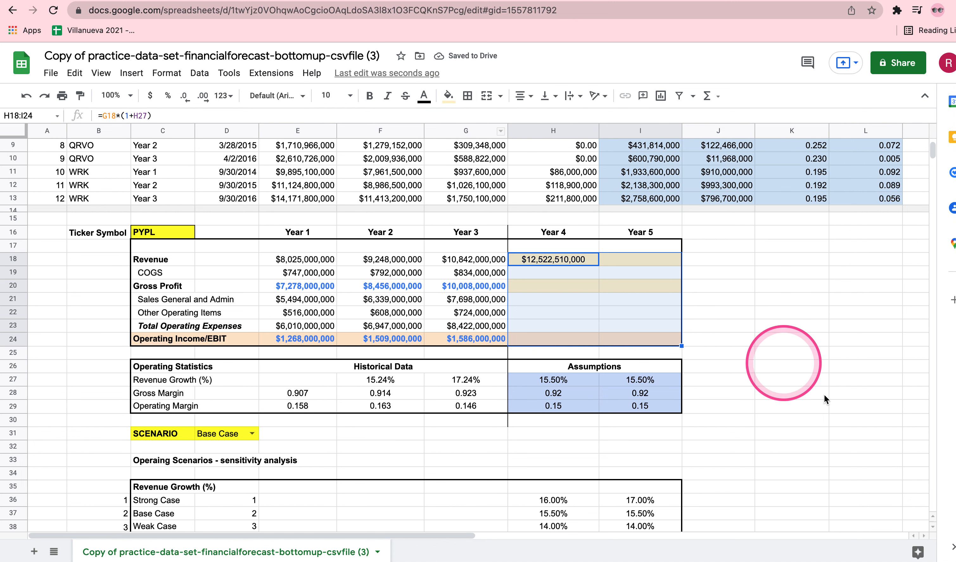
Set the text color of the Year 4 and Year 5 Revenue cells H18:I18 to blue
drag(552, 260, 628, 267)
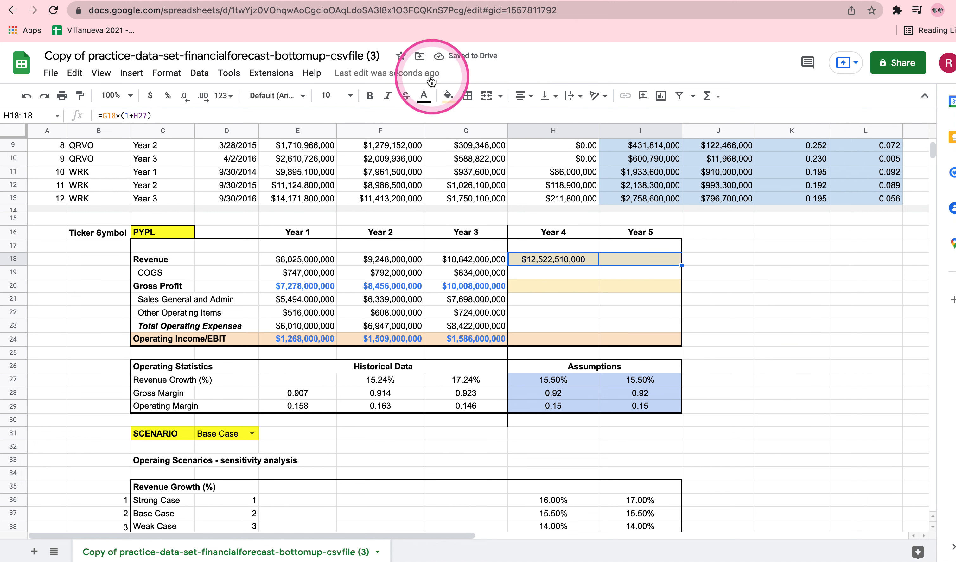
click(423, 96)
click(457, 134)
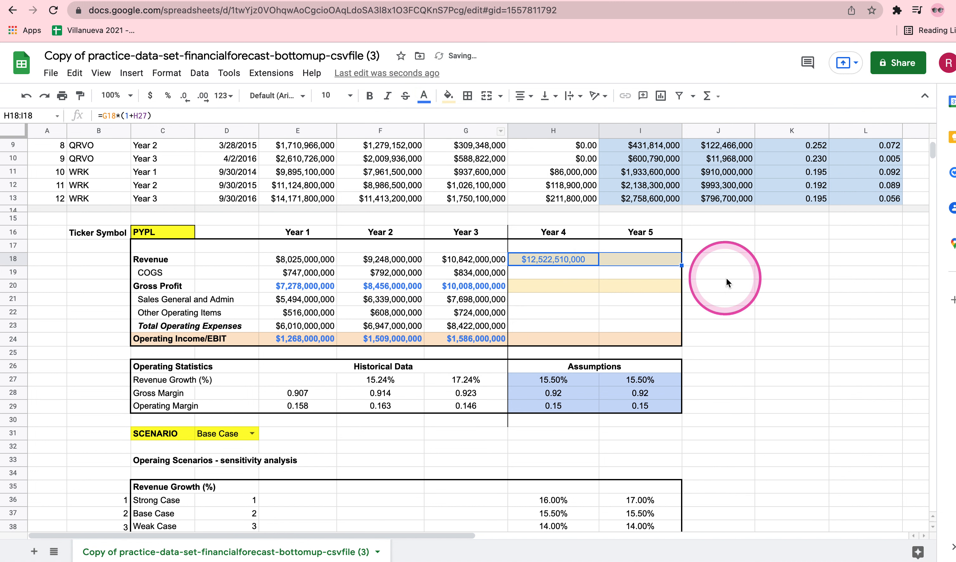
click(759, 289)
Enter the Year 5 Revenue formula =H18*(1+I27) in I18
click(647, 266)
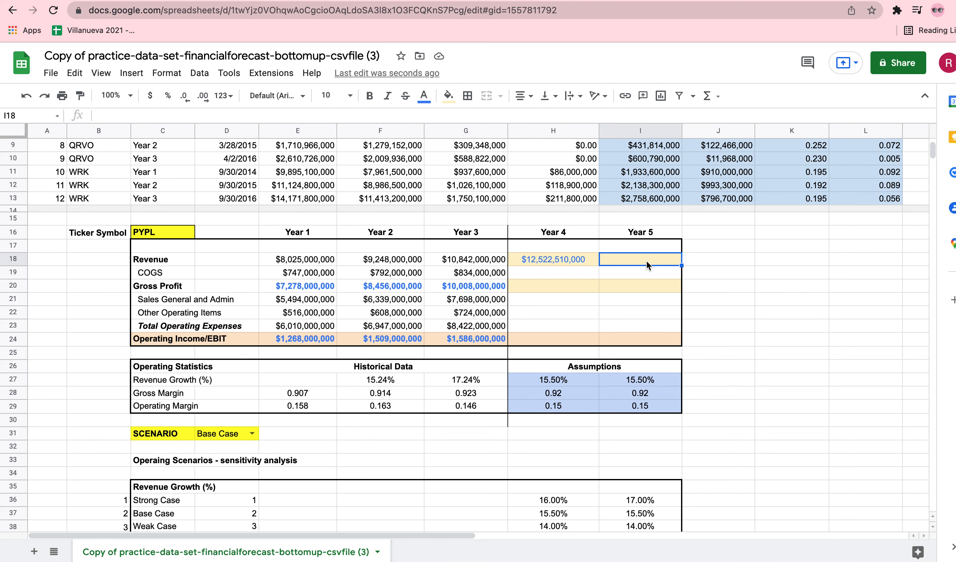
text(=)
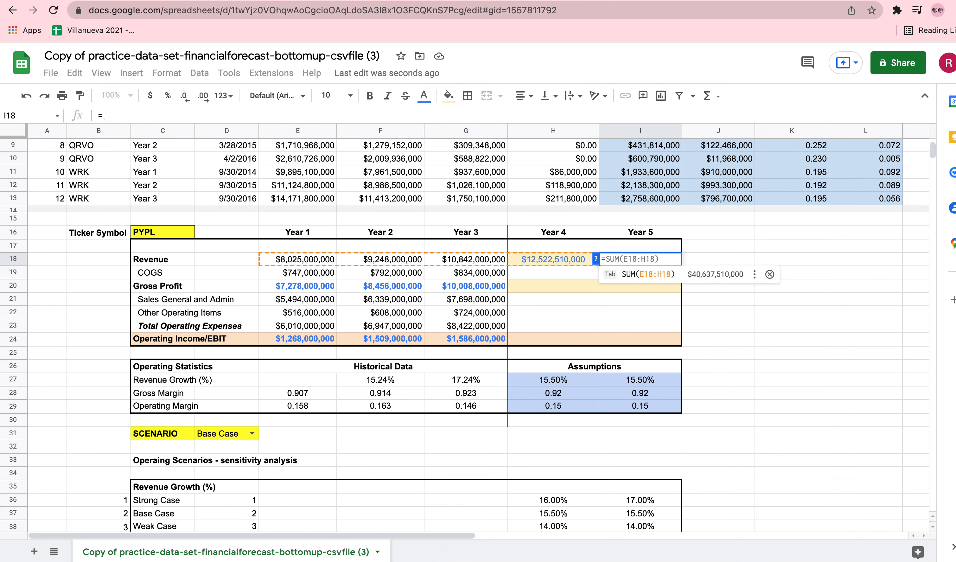
click(551, 260)
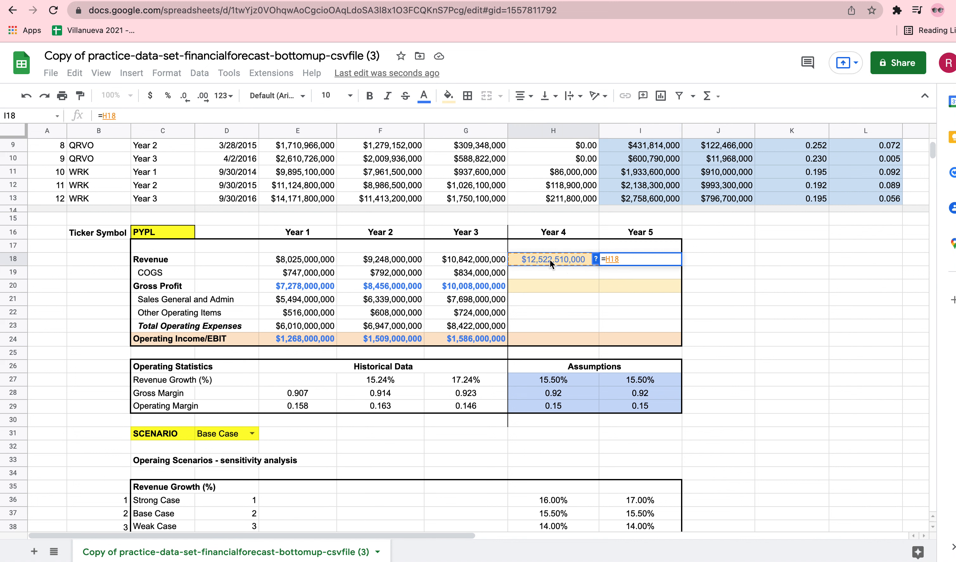
text(*)
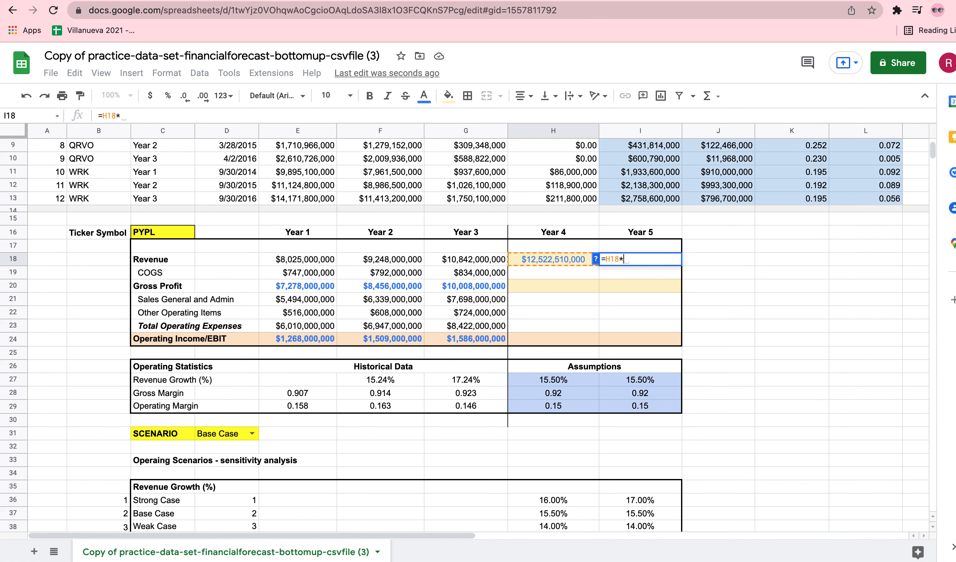
text((1)
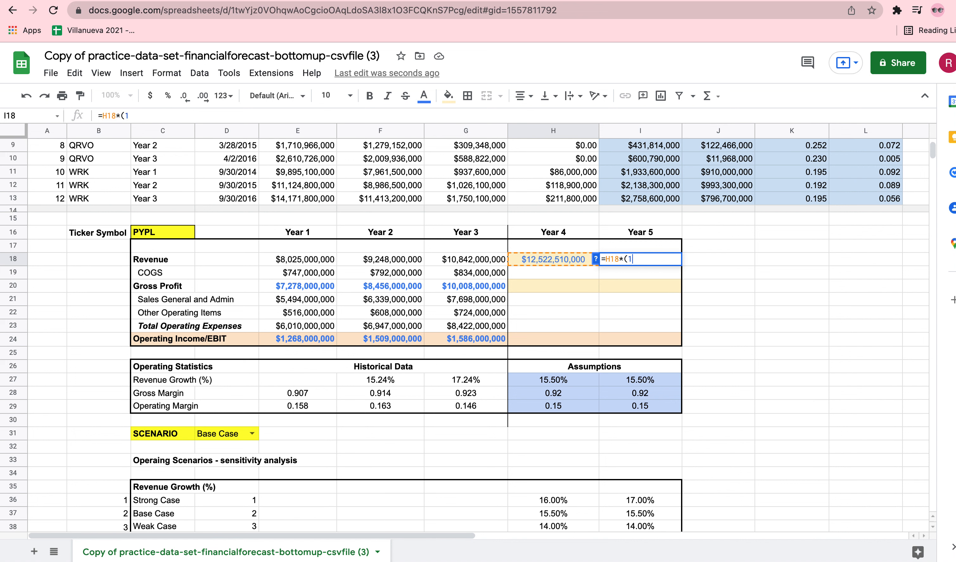
text(+)
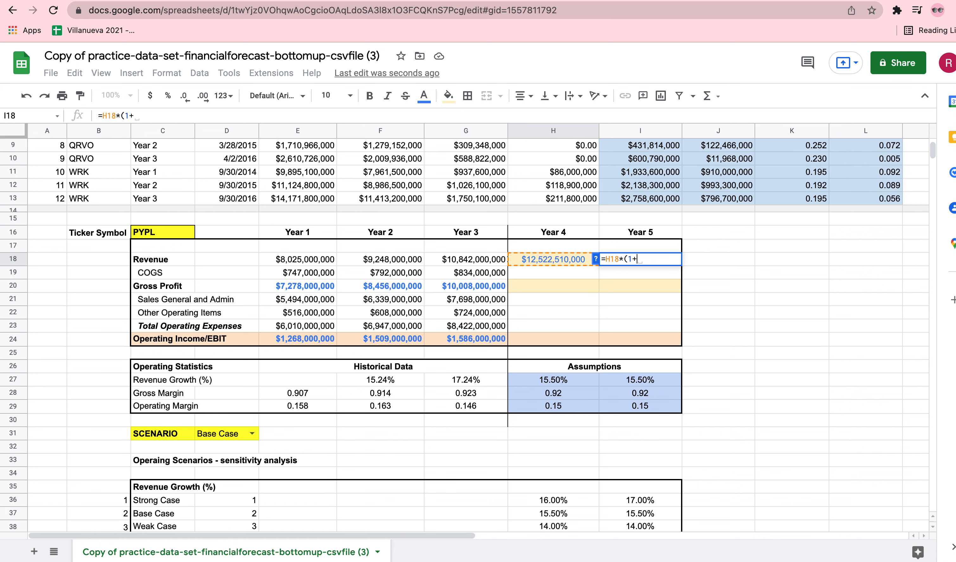
click(641, 382)
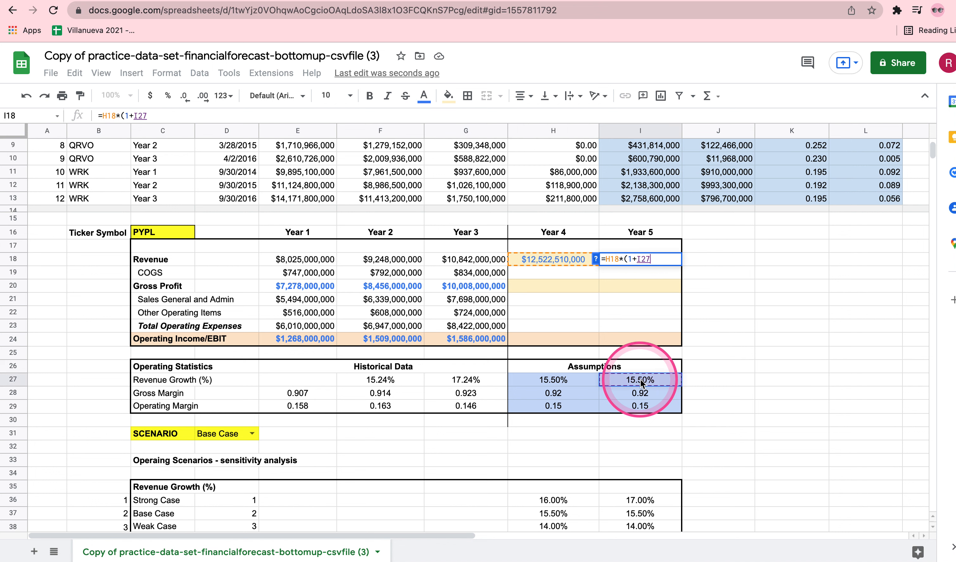
text())
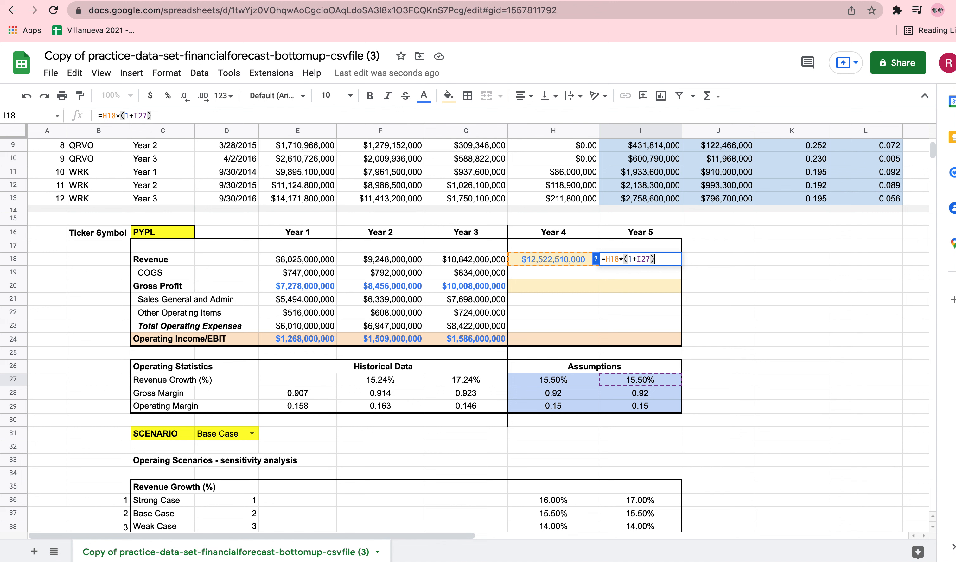
click(552, 260)
click(622, 378)
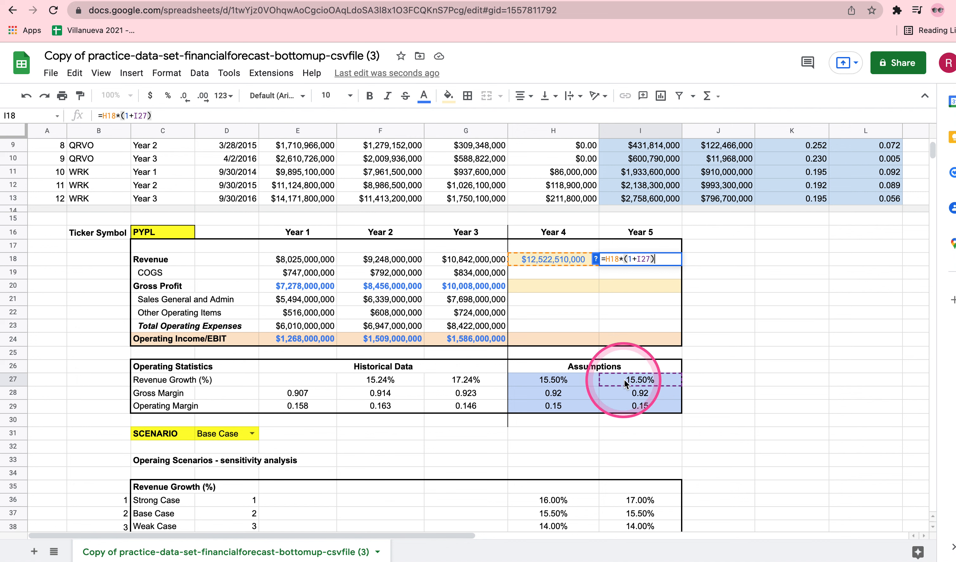
click(667, 258)
key(Return)
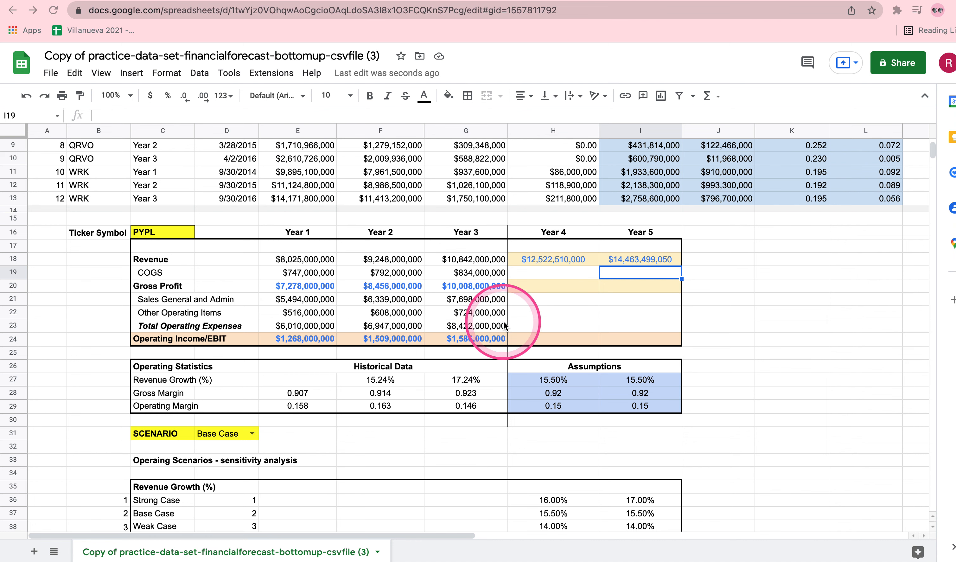
Enter the Year 4 Gross Profit formula =H18*H28 in H20, multiplying revenue by the assumed gross margin
scroll(610, 426, down, 1)
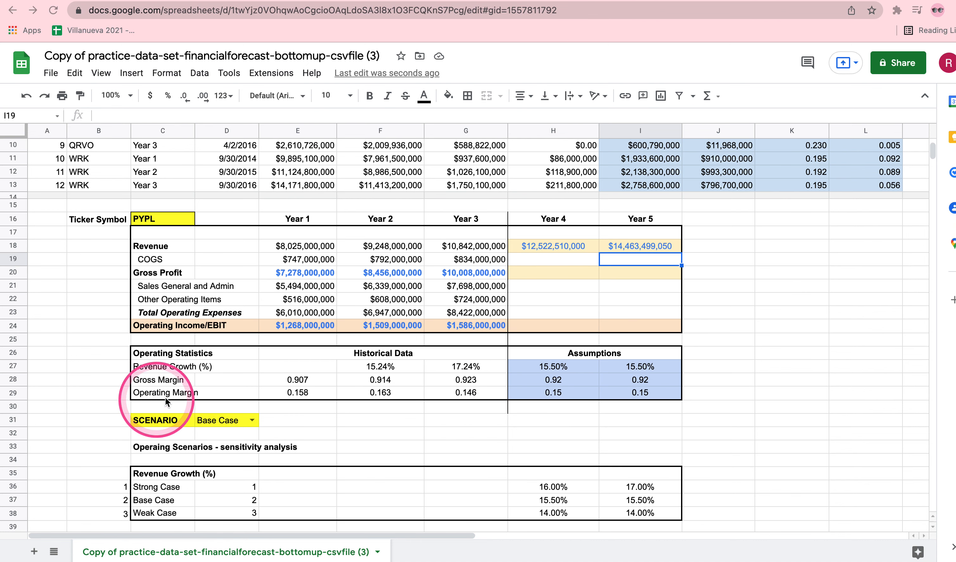
click(550, 382)
click(559, 382)
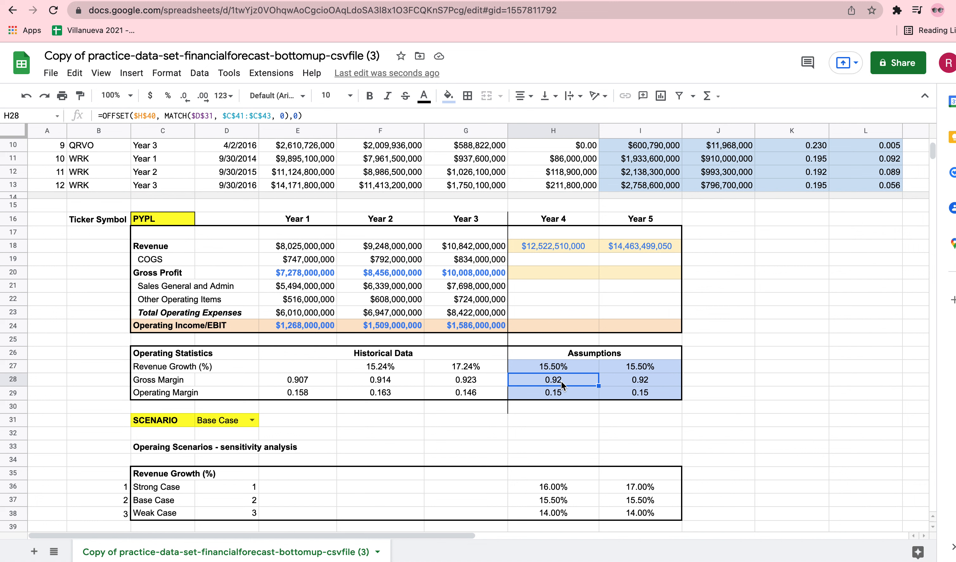
click(543, 272)
text(=)
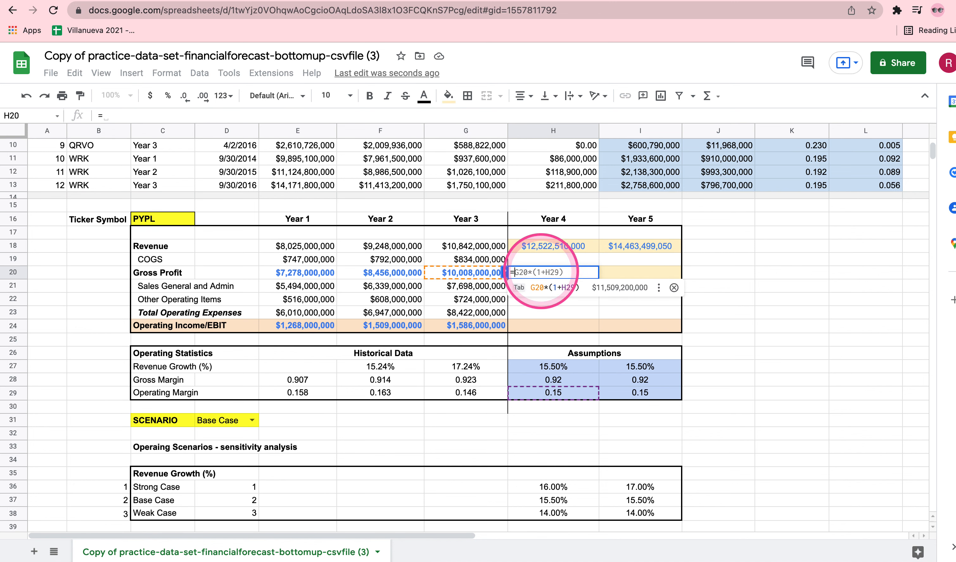
click(543, 243)
text(*)
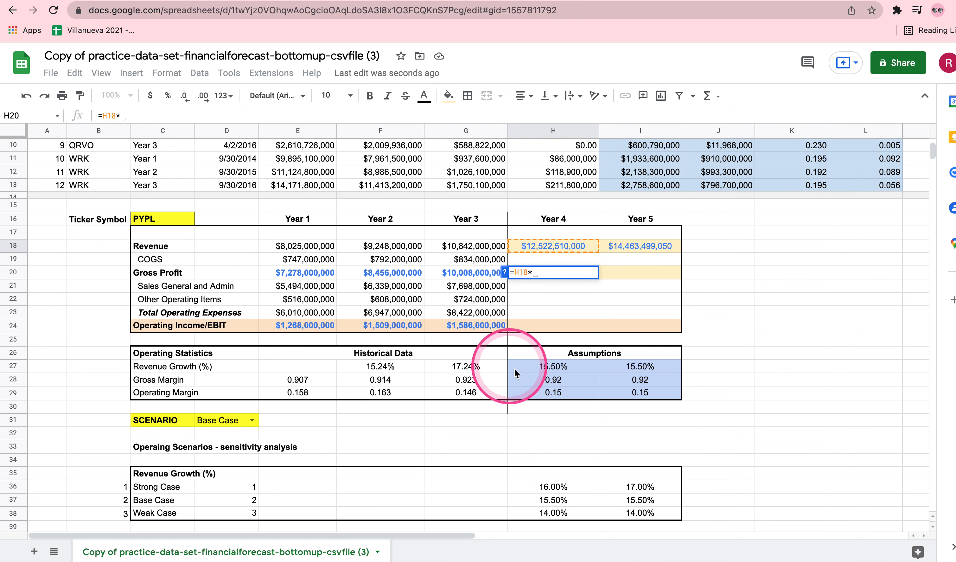
click(540, 381)
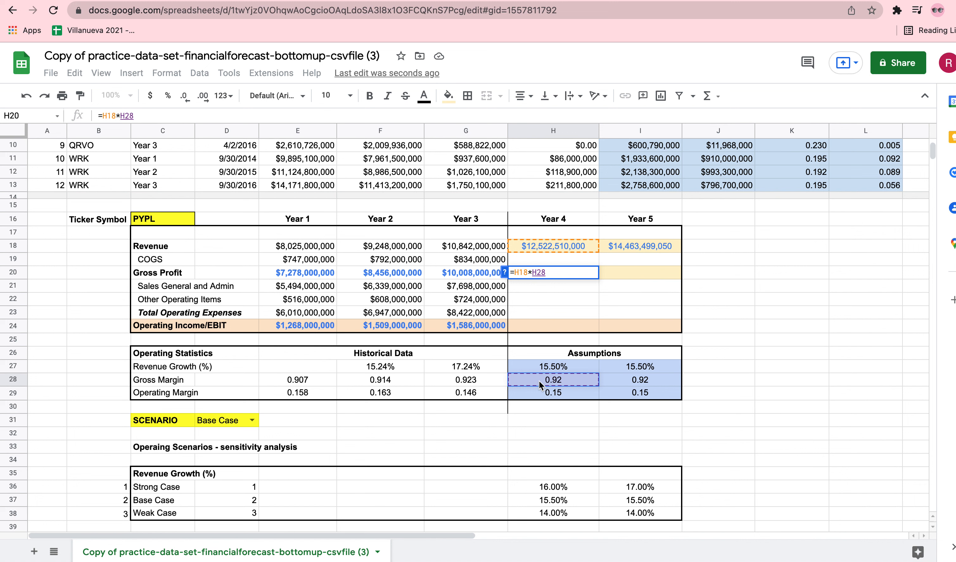
key(Return)
Set the text color of the Year 4 and Year 5 Gross Profit cells H20:I20 to blue
click(570, 276)
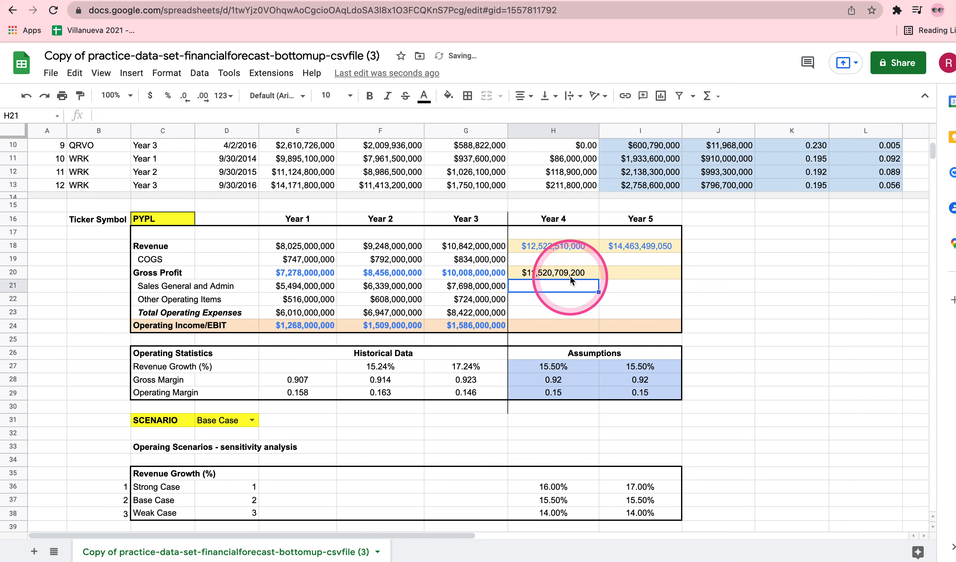
drag(570, 274, 623, 273)
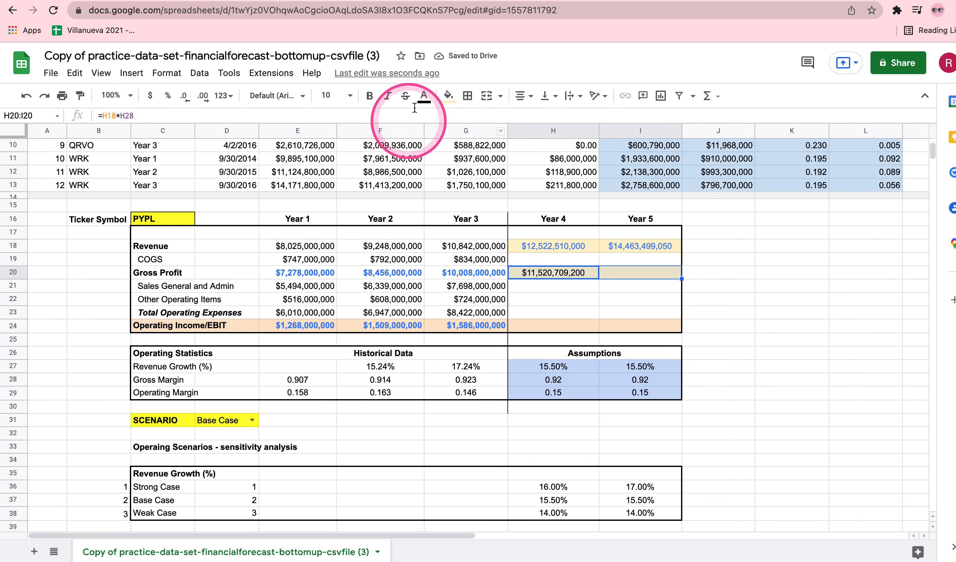
click(424, 97)
click(461, 146)
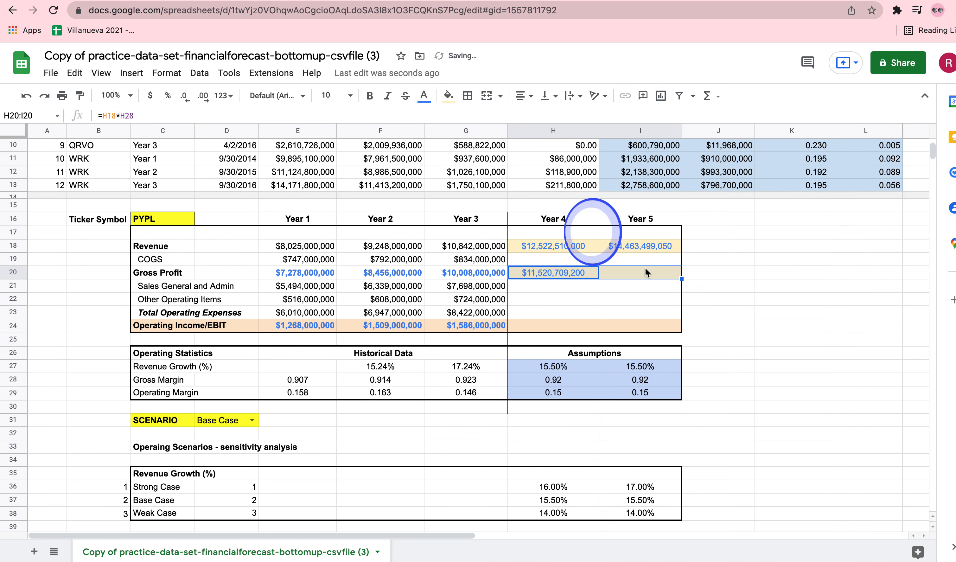
click(738, 292)
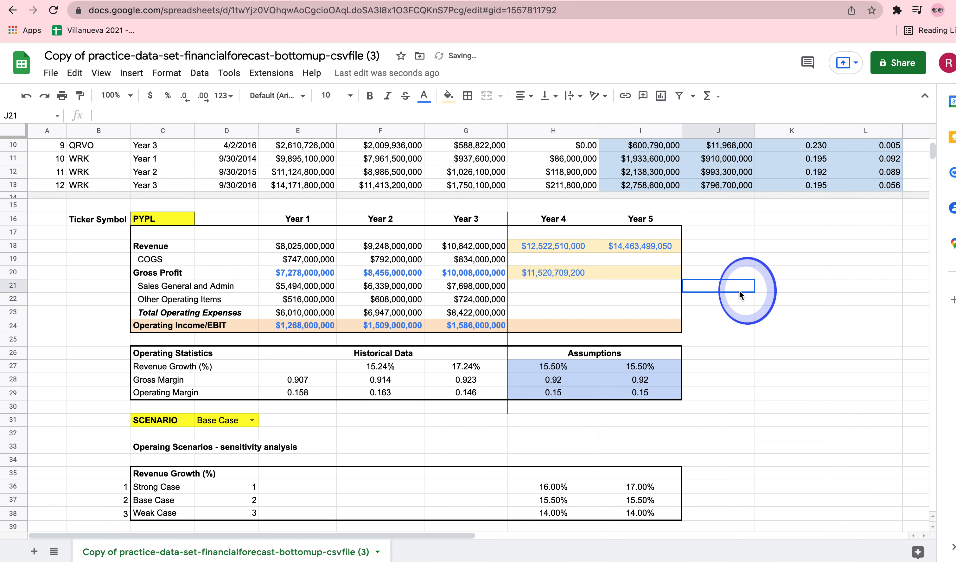
Enter the Year 5 Gross Profit formula =I18*I28 in I20, multiplying revenue by the assumed gross margin
click(621, 272)
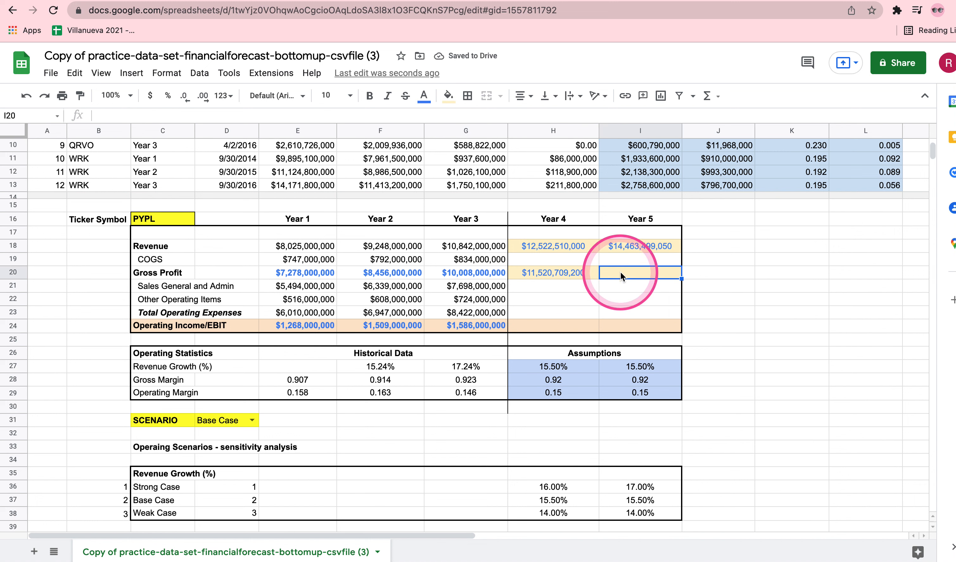
text(=)
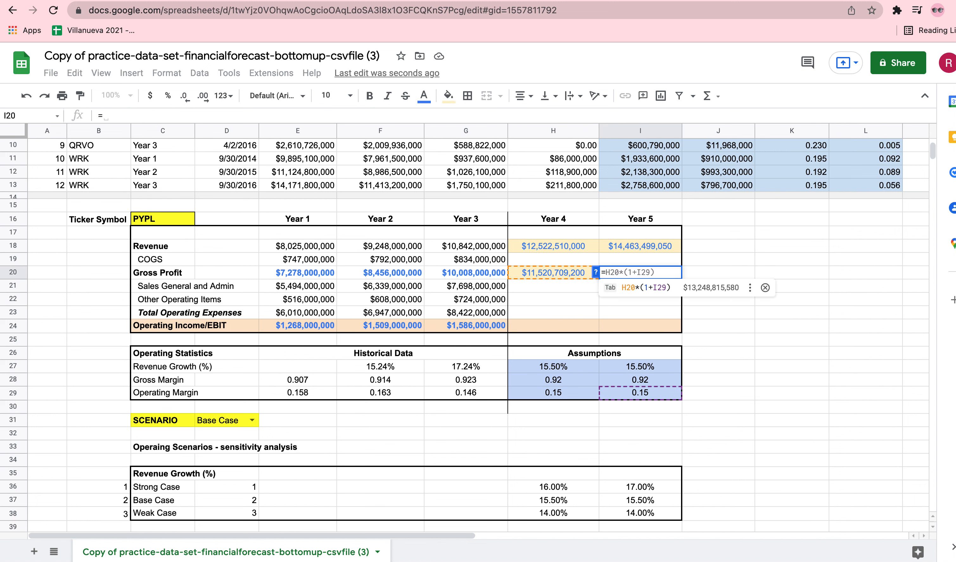
click(620, 246)
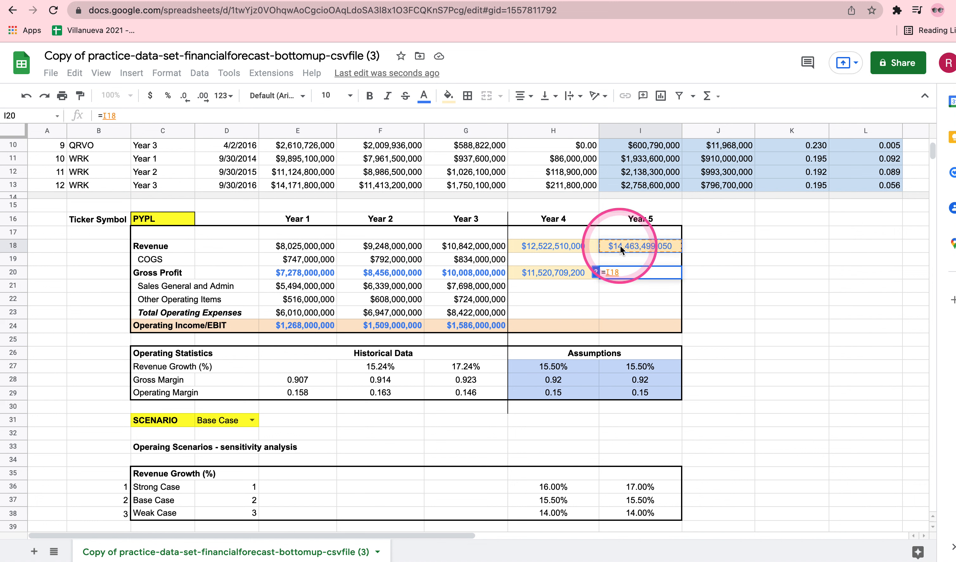
text(*)
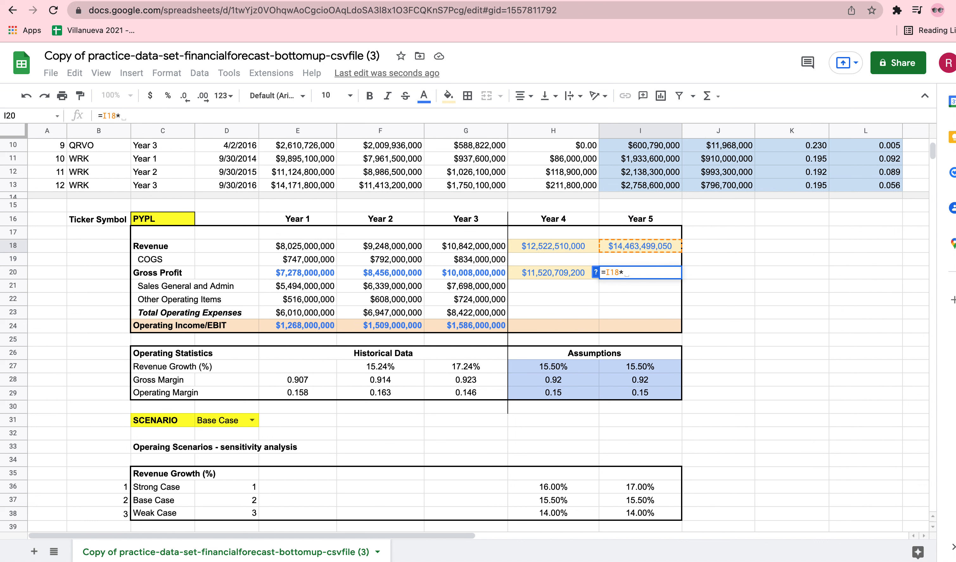
click(624, 382)
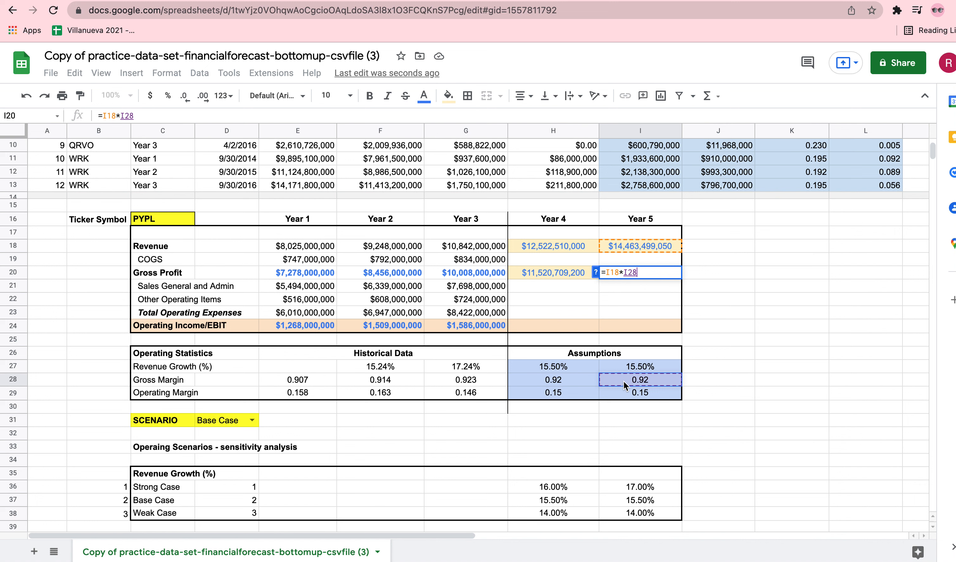
key(Return)
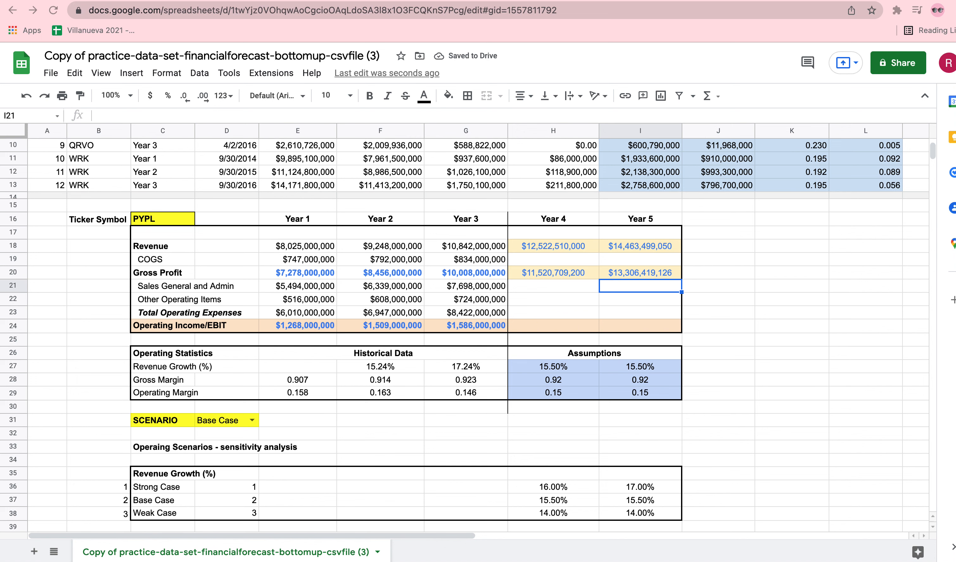
Enter the Year 4 Operating Income formula =H18*H29 in H24, multiplying revenue by the assumed operating margin
double_click(537, 328)
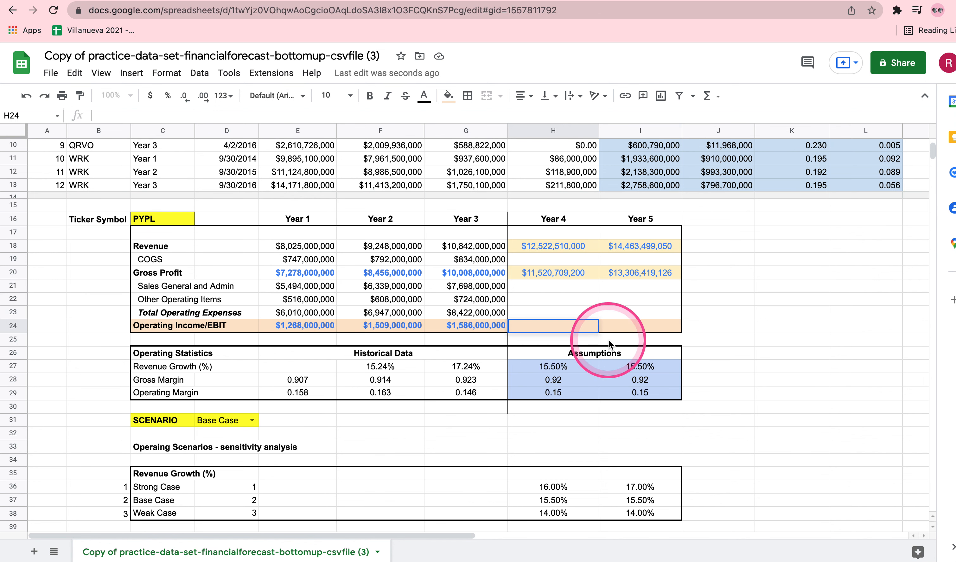
text(=)
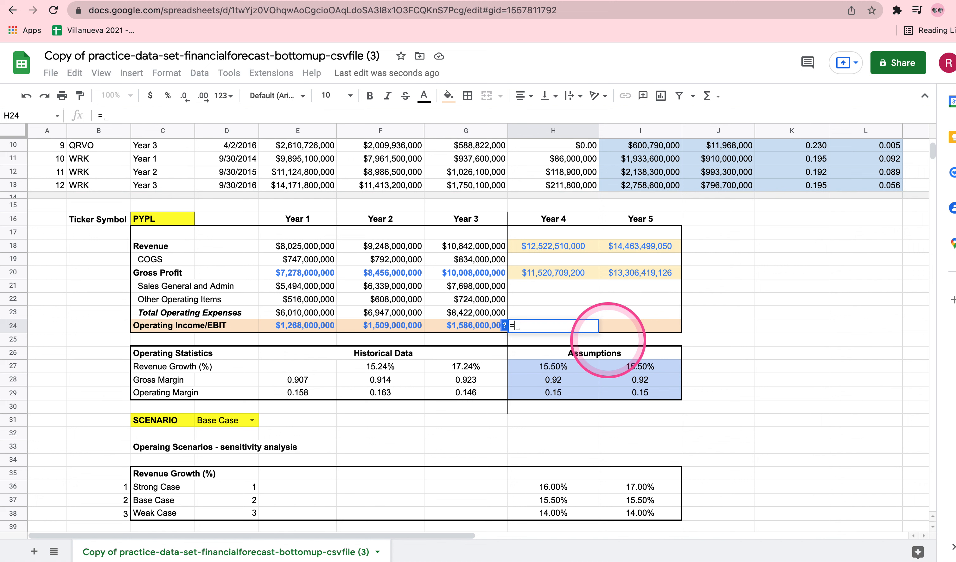
click(542, 249)
text(*)
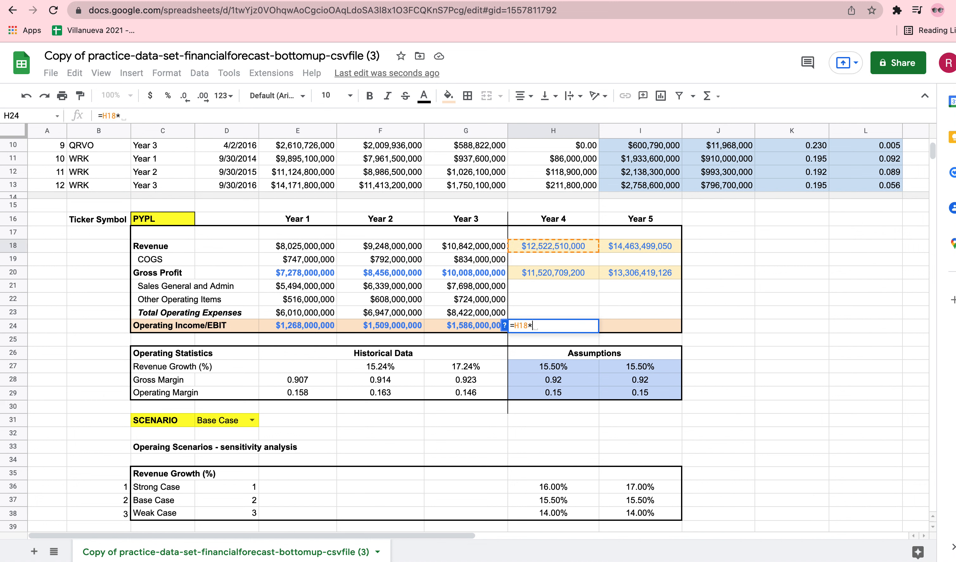
click(548, 396)
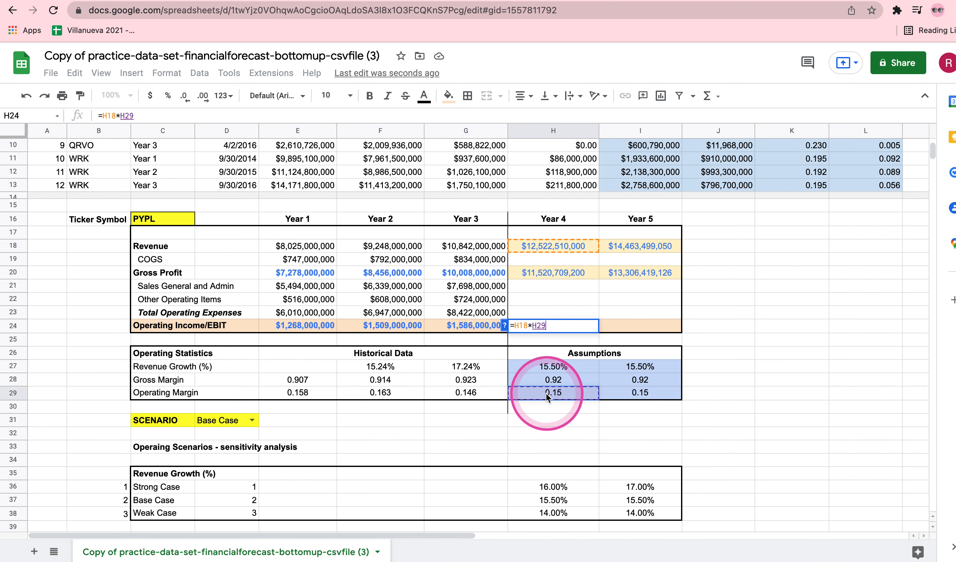
key(Return)
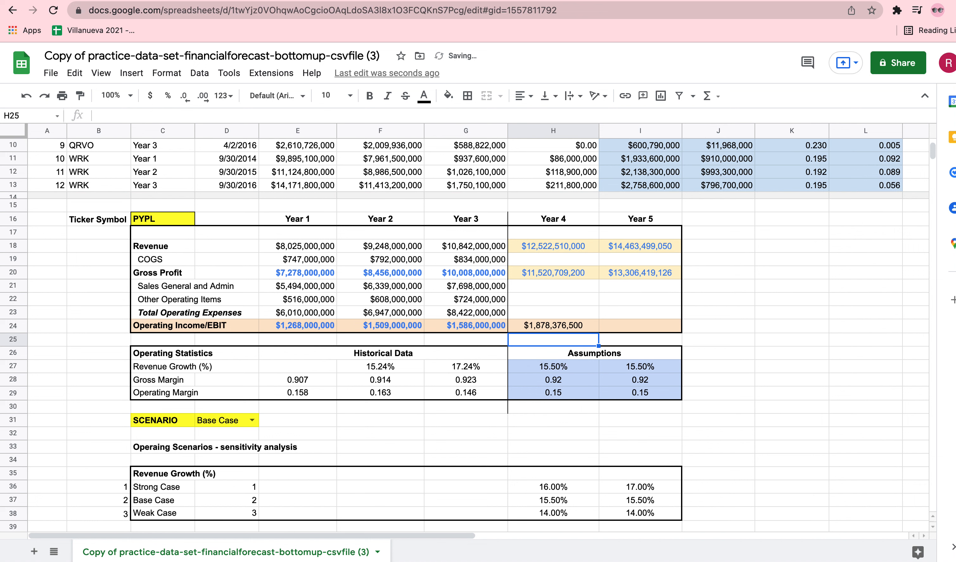
Enter the Year 5 Operating Income formula =I18*I29 in I24, multiplying revenue by the assumed operating margin
double_click(624, 328)
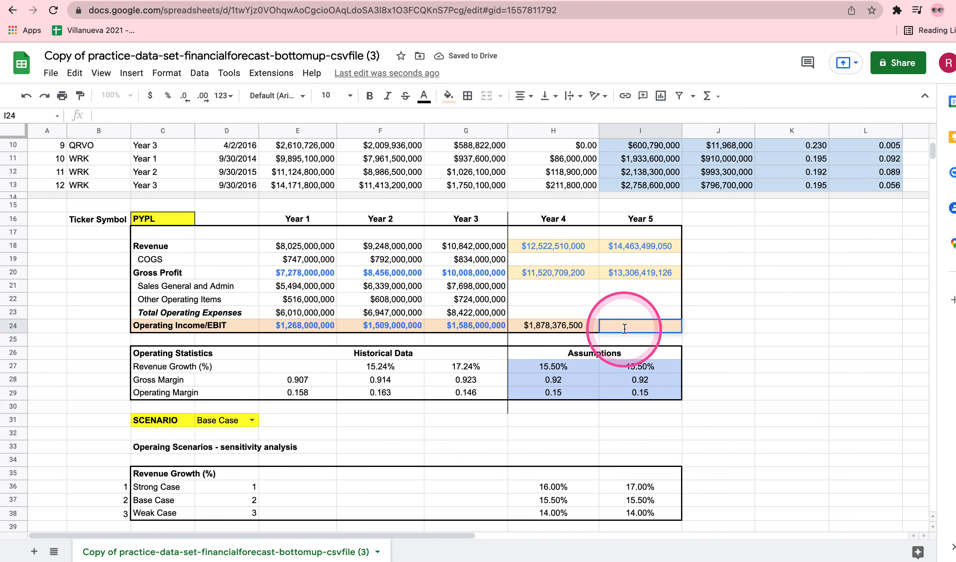
text(=)
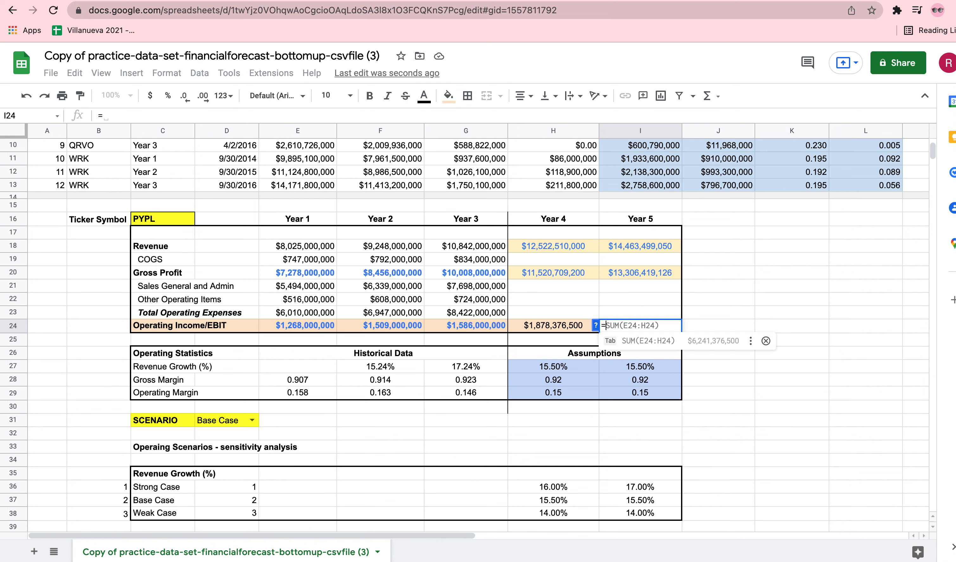
click(635, 247)
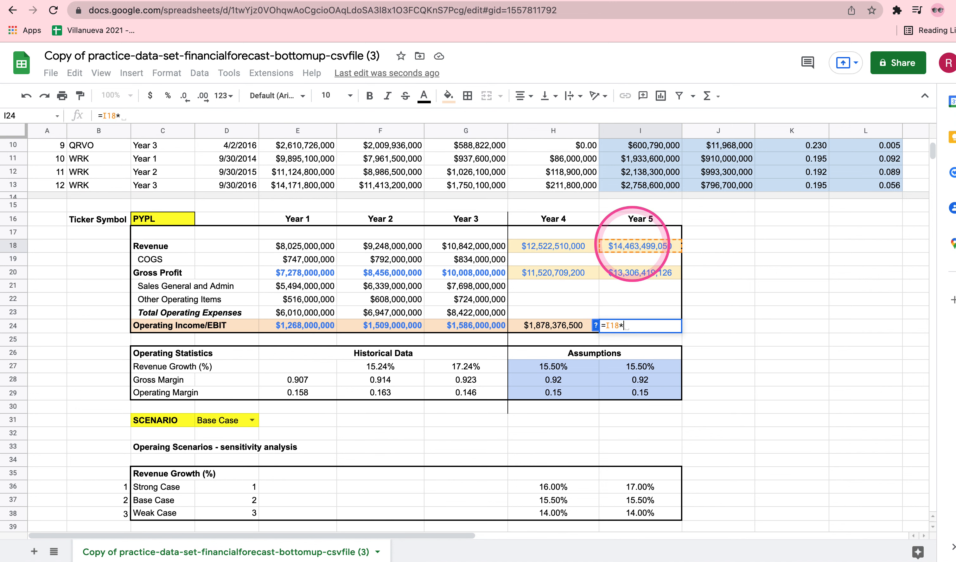
click(621, 393)
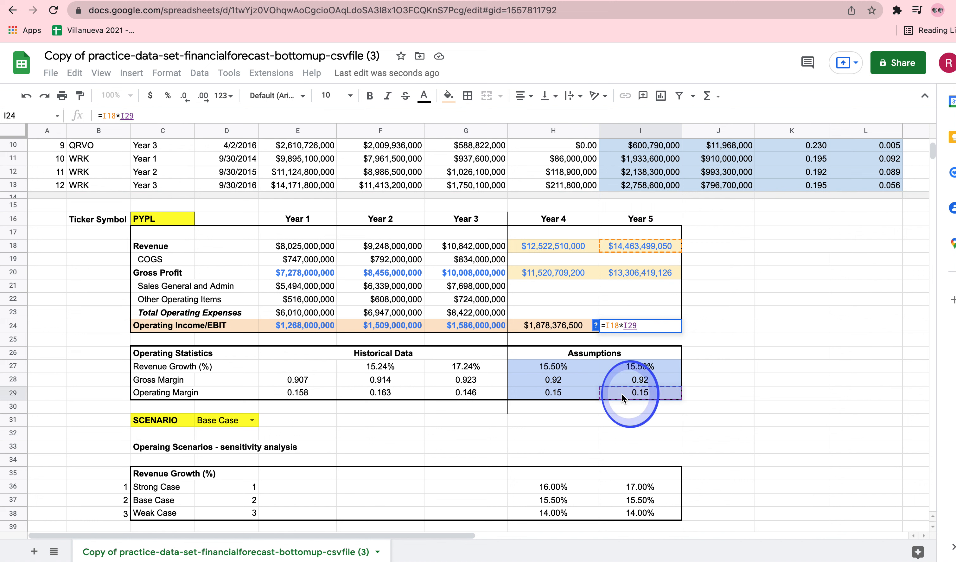
key(Return)
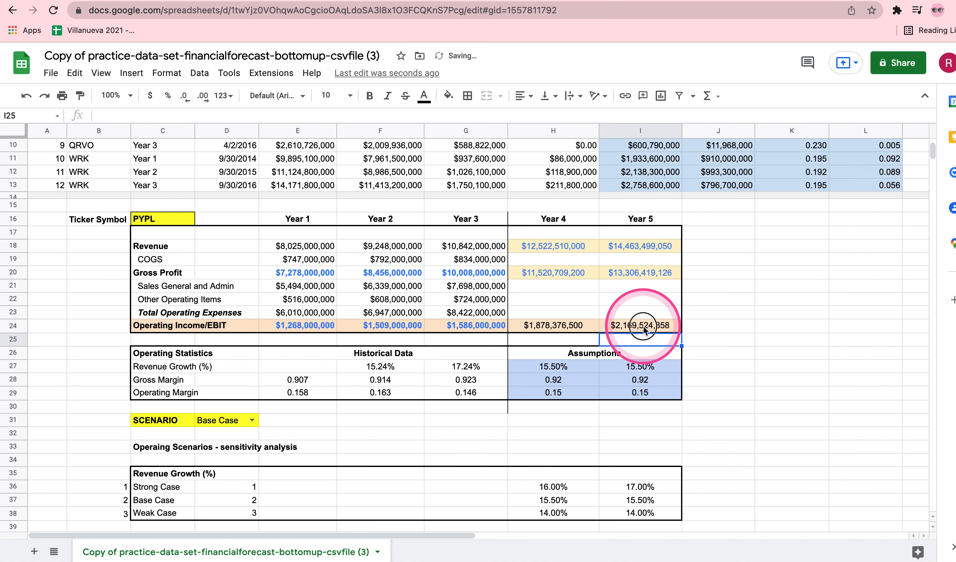
Set the text color of the Year 4 and Year 5 Operating Income cells H24:I24 to blue
drag(630, 327, 543, 333)
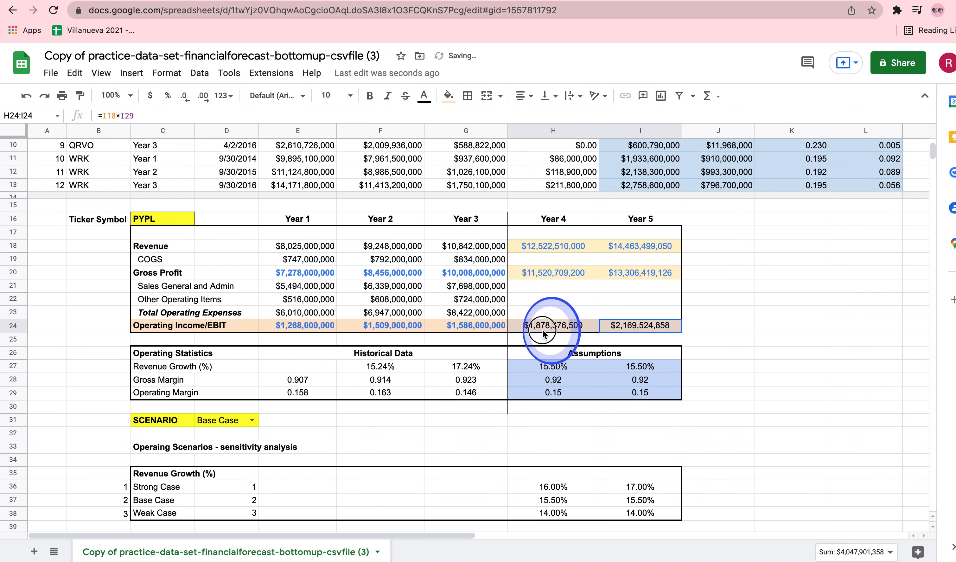
click(424, 96)
click(457, 135)
click(791, 340)
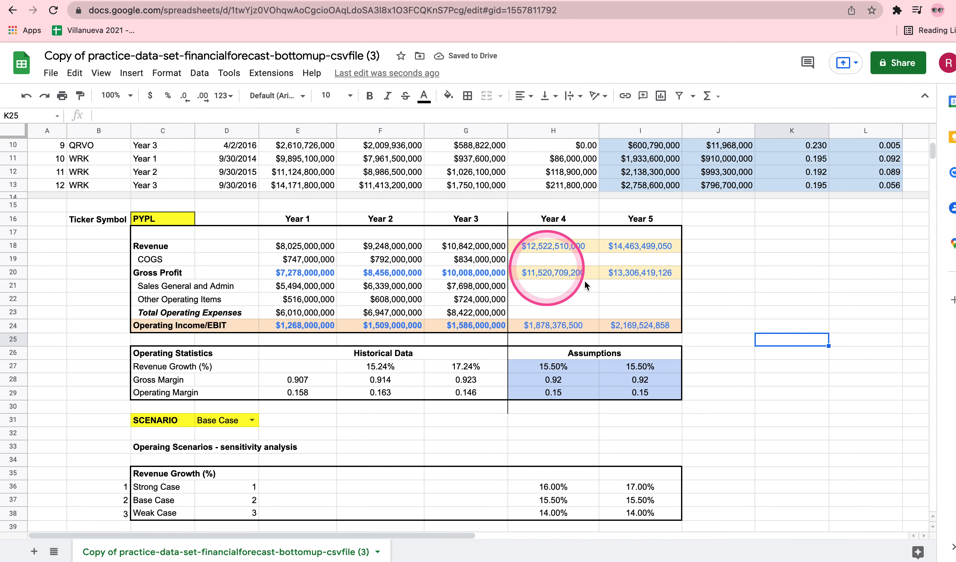
Make the Year 4 and Year 5 forecast cells H18:I24 bold
drag(547, 249, 637, 326)
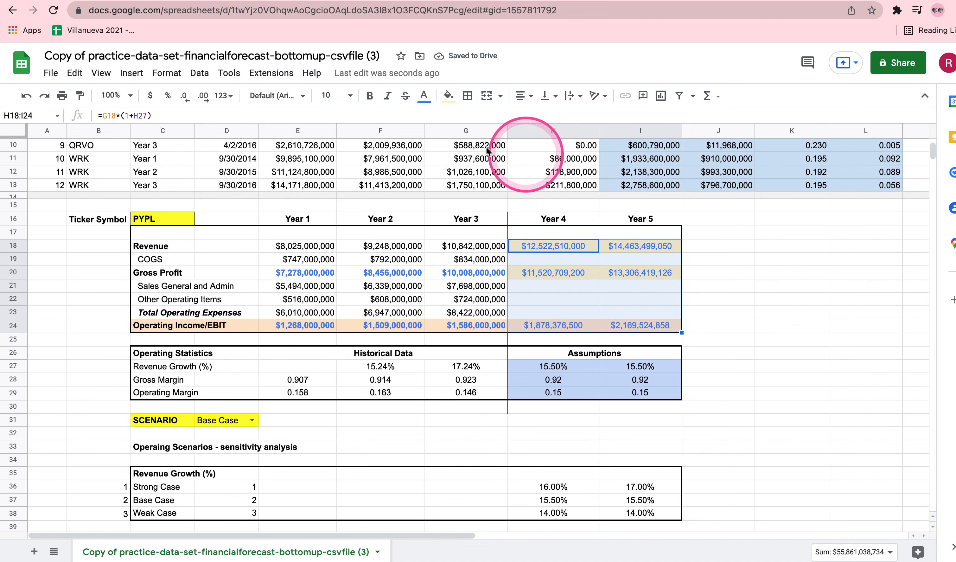
click(370, 96)
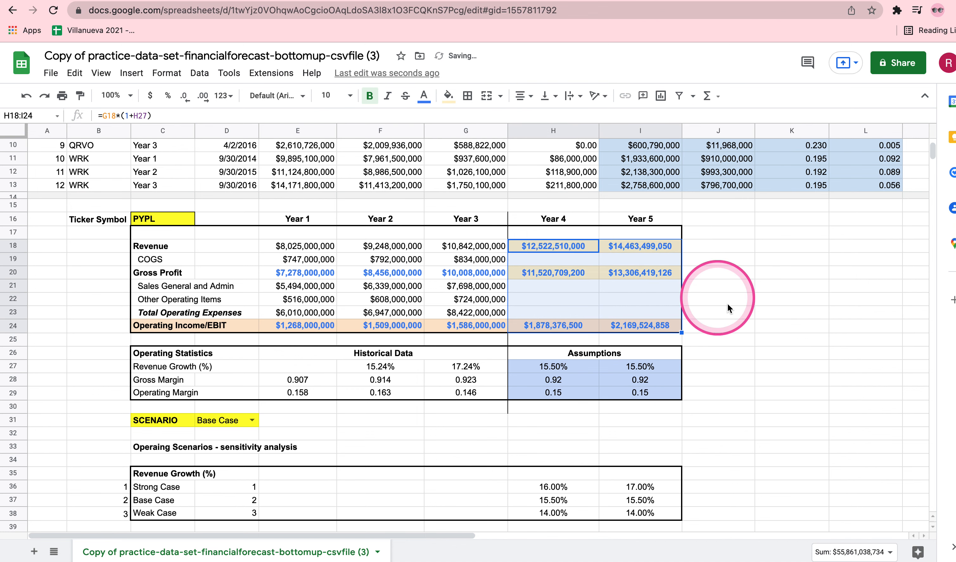
click(765, 318)
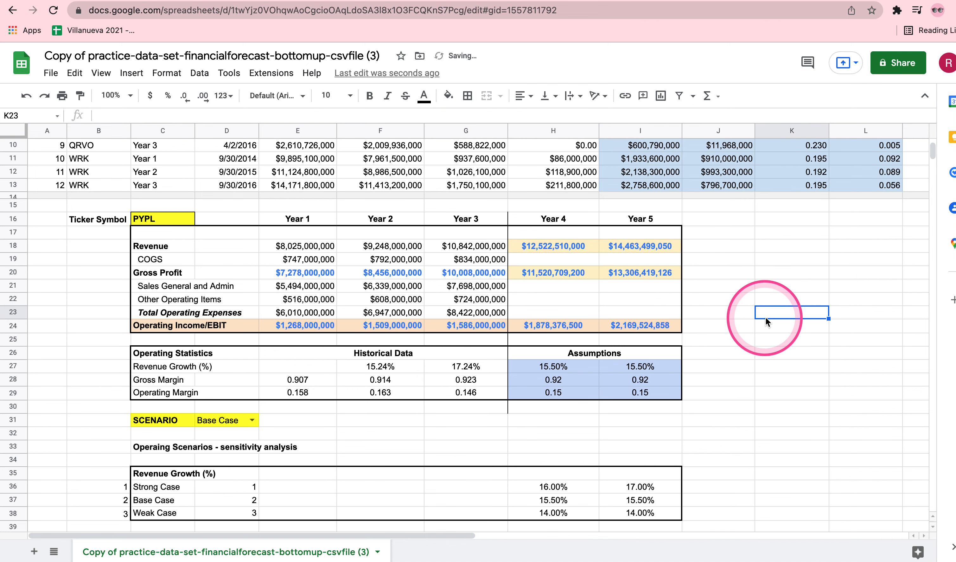
Test the forecast by switching the scenario in D31 to Strong Case and back to Base Case
click(246, 418)
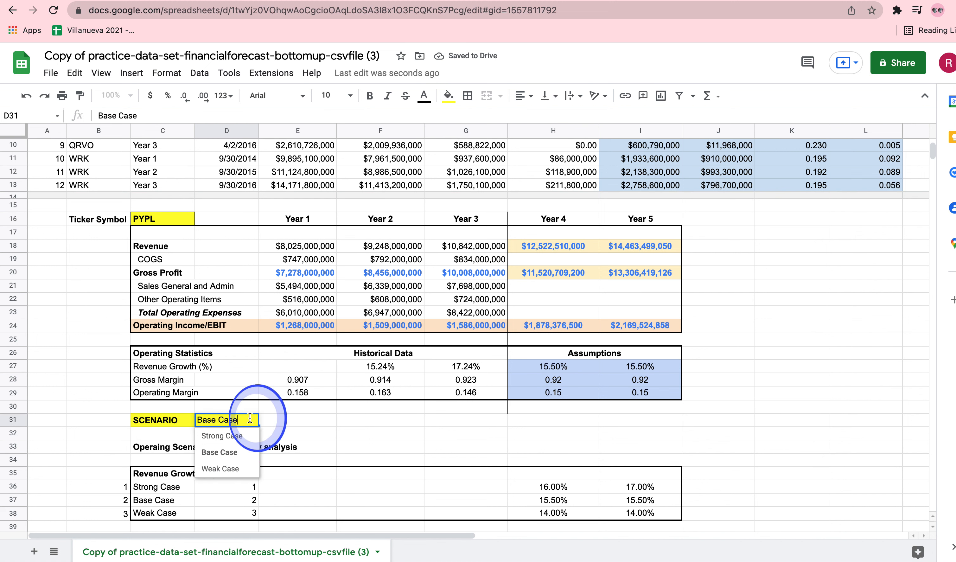
click(233, 436)
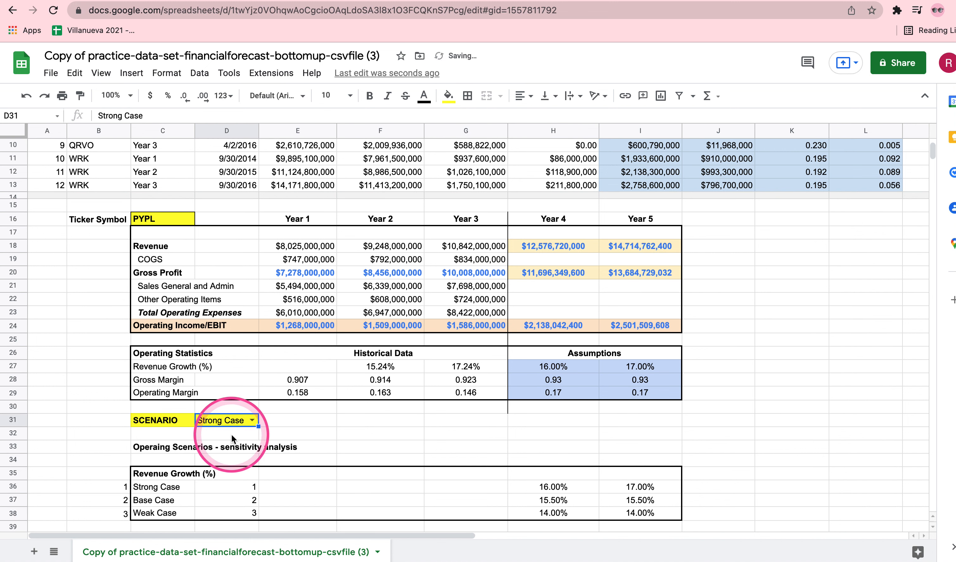
click(253, 420)
click(219, 450)
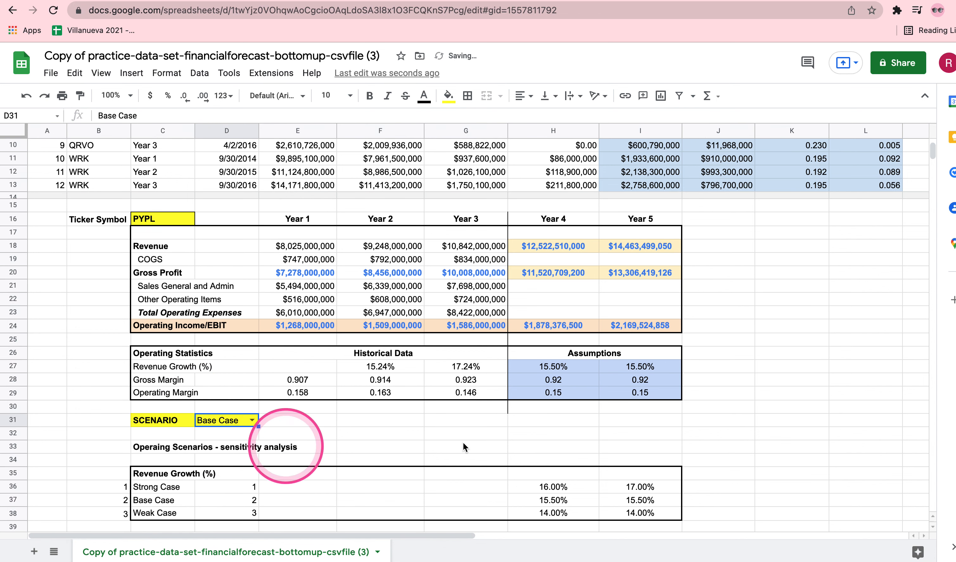
Switch the scenario in D31 to Weak Case and review the recalculated forecast
double_click(255, 419)
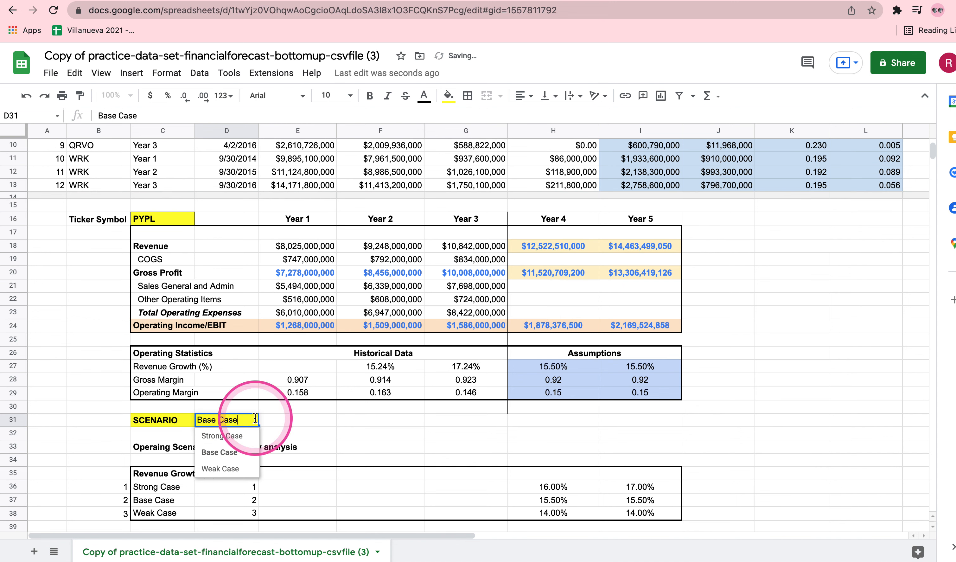
click(223, 469)
click(223, 468)
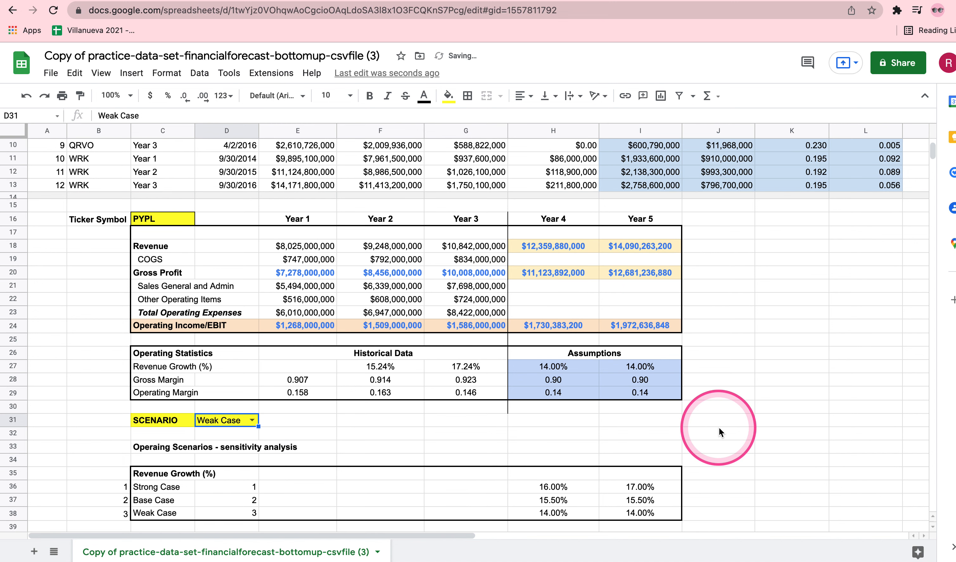
scroll(720, 374, down, 1)
scroll(720, 374, up, 10)
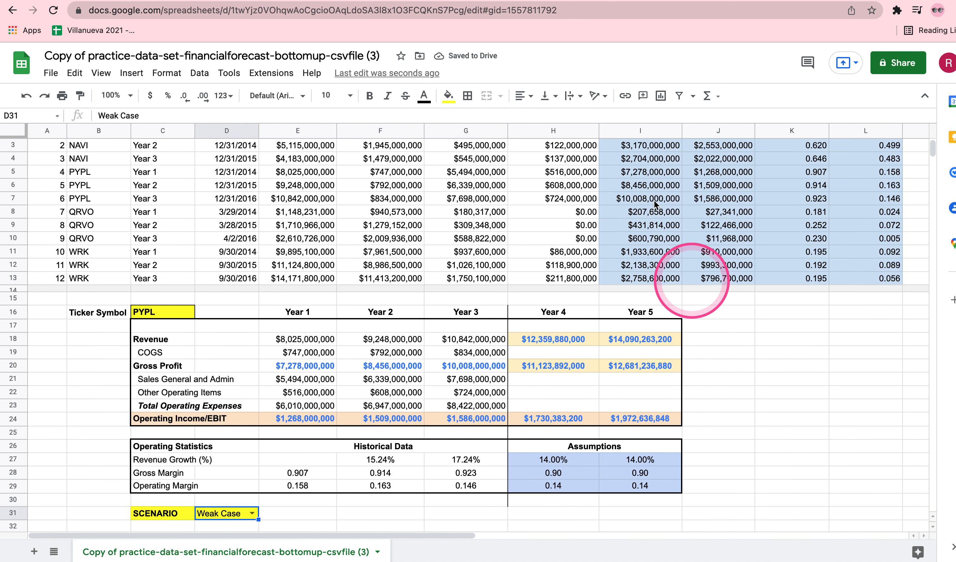